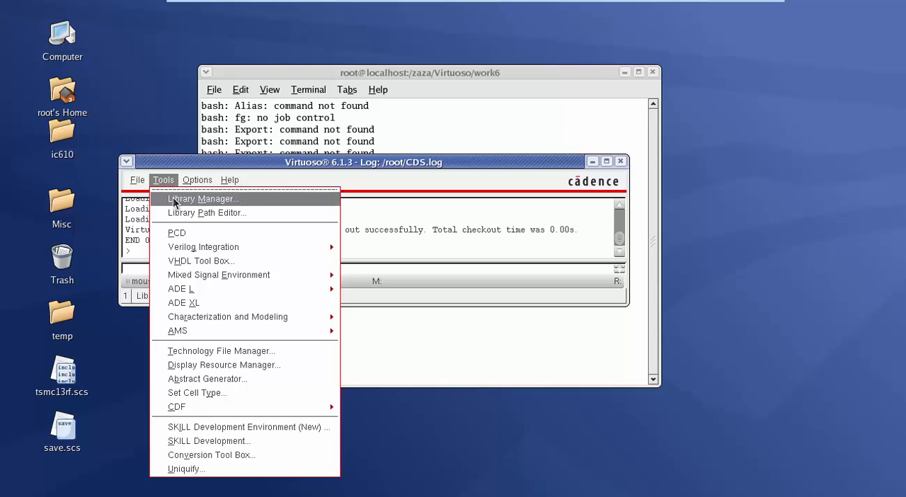
Step: Open the Library Manager and create a new library named ThinkElectronics in /zaza/Virtuoso/work6/
click(186, 199)
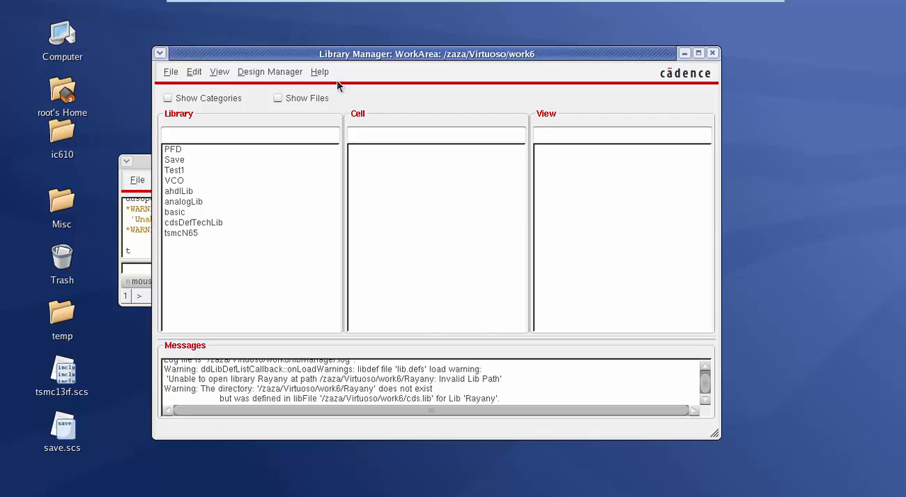
double_click(335, 57)
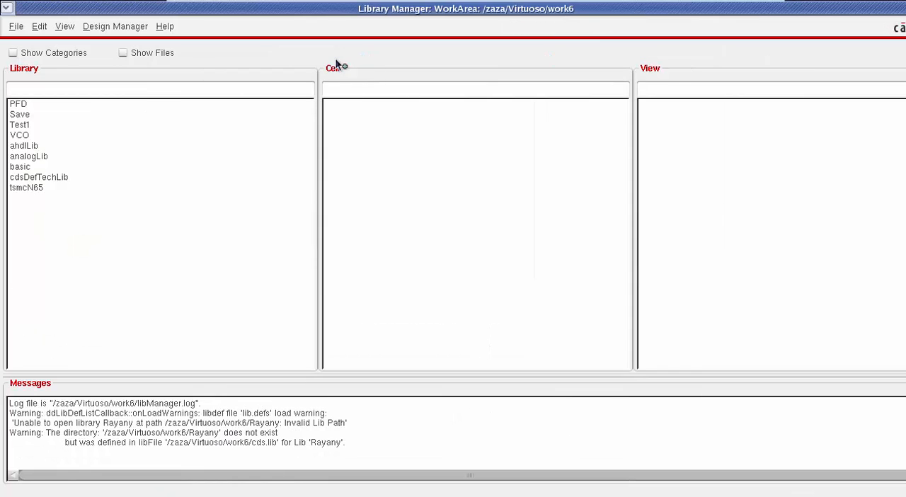
click(17, 28)
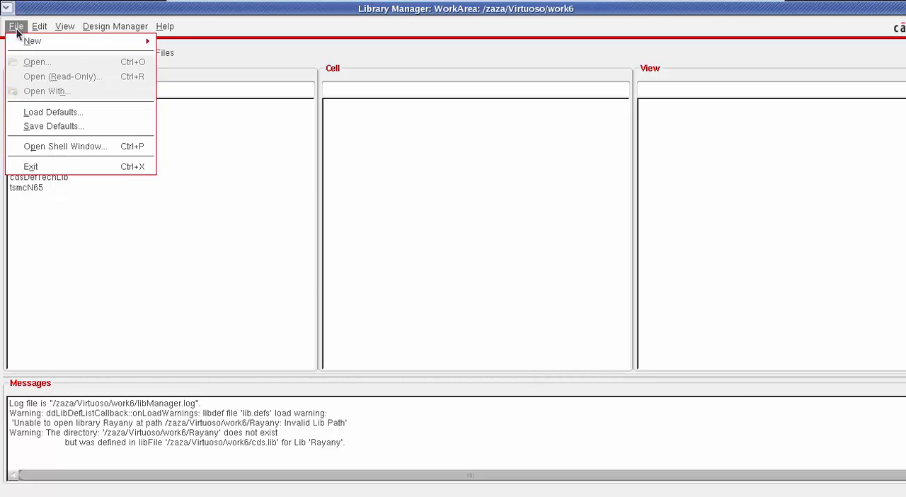
mouse_move(68, 40)
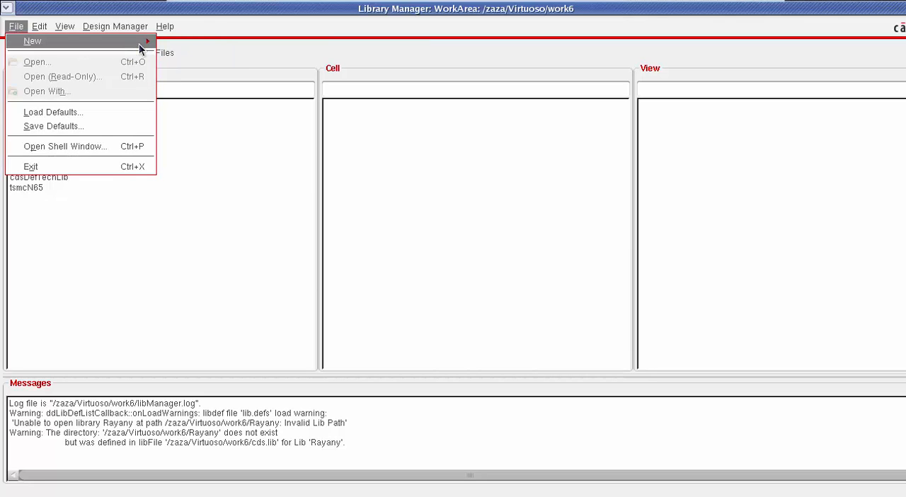
click(185, 43)
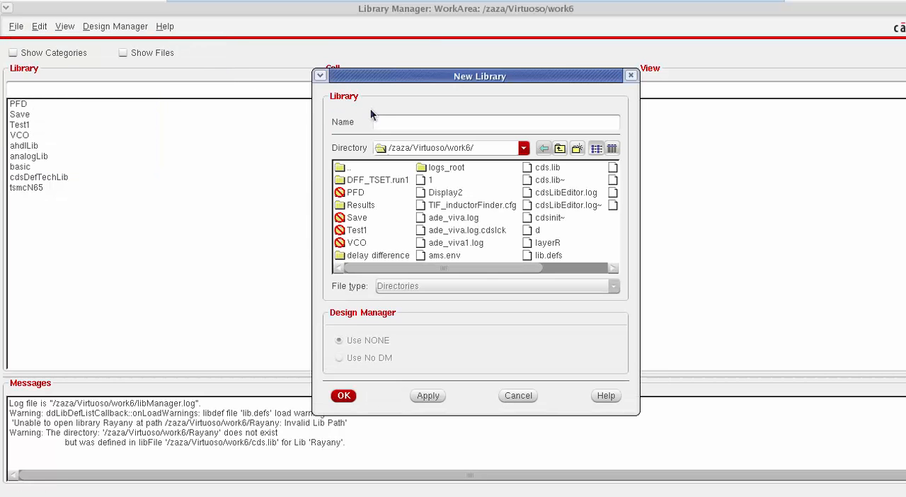
text(YT)
text(inkElectr)
text(onics)
click(344, 396)
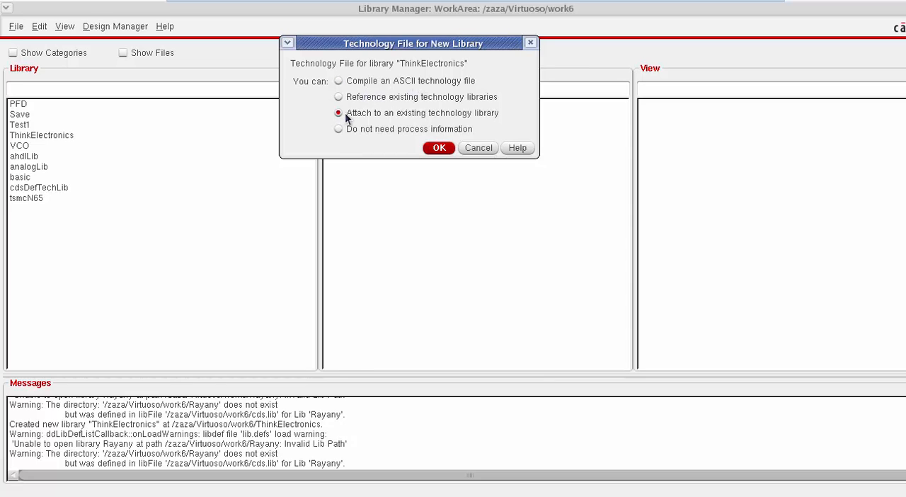
Step: Attach the ThinkElectronics library to the existing technology library tsmcN65
click(448, 151)
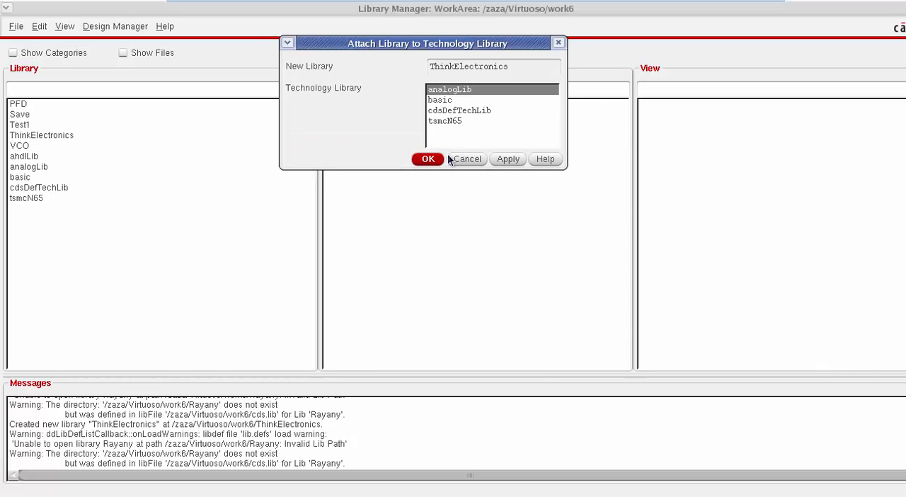
click(448, 122)
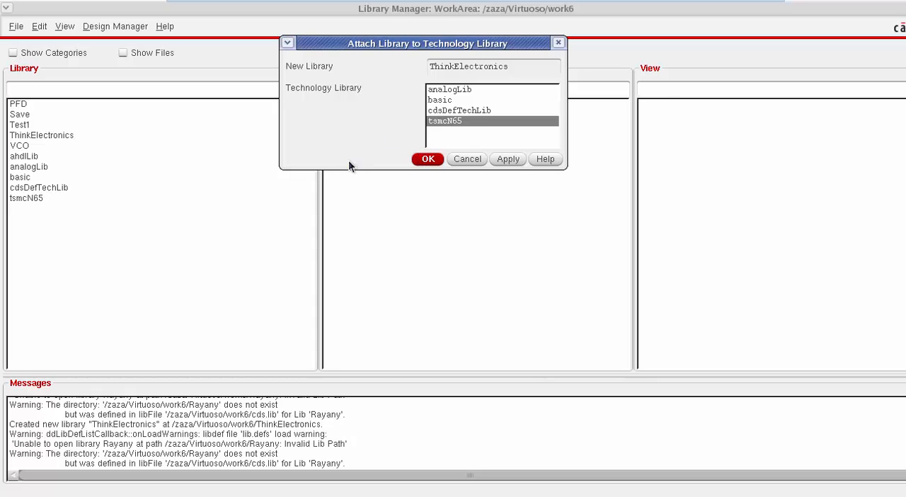
click(419, 163)
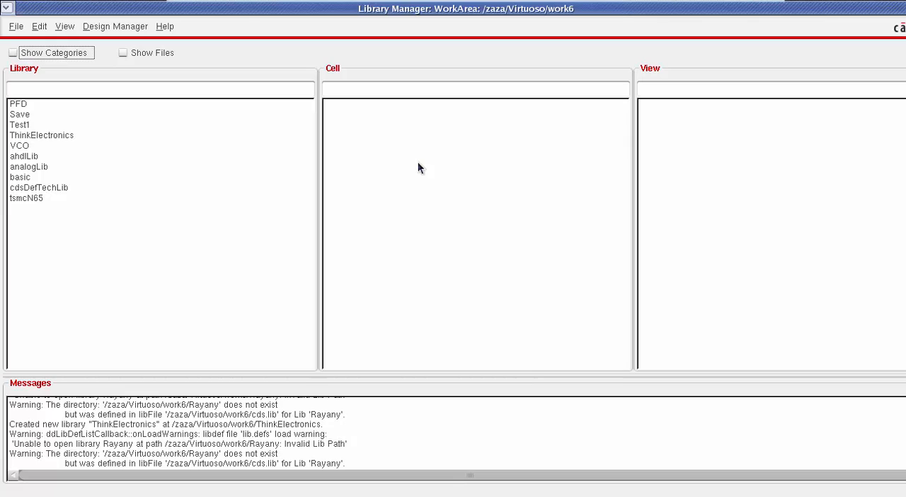
Step: Create a new cell view of type schematic for a cell named inverter in the ThinkElectronics library
click(32, 135)
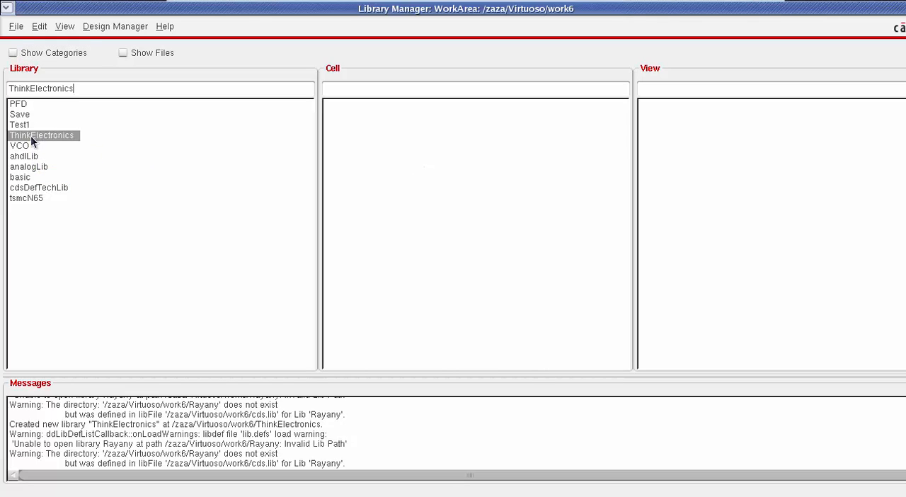
click(15, 26)
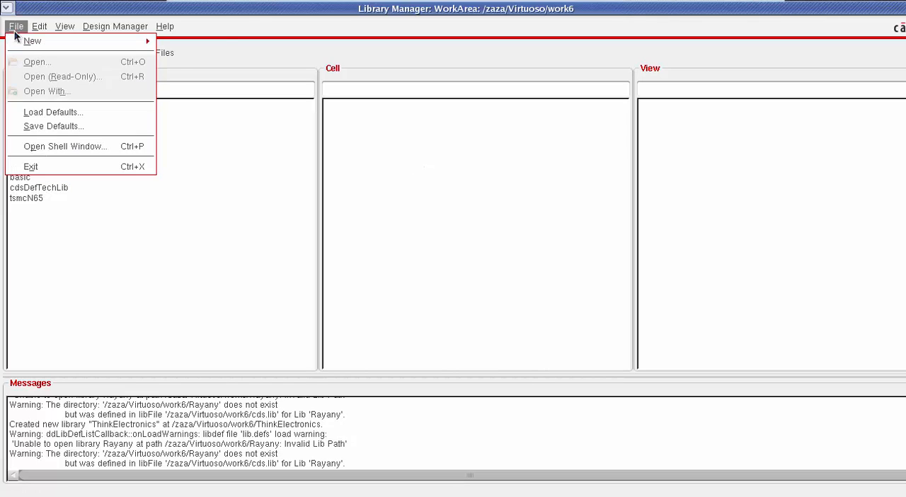
mouse_move(153, 41)
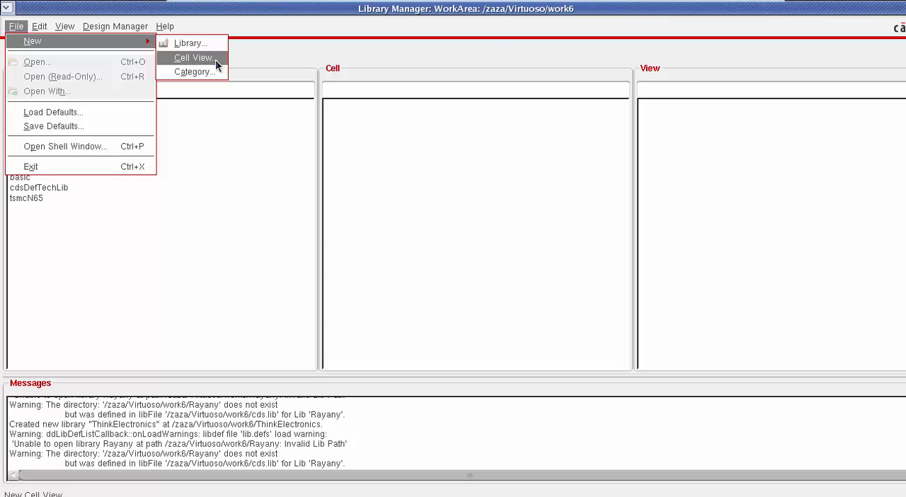
click(193, 58)
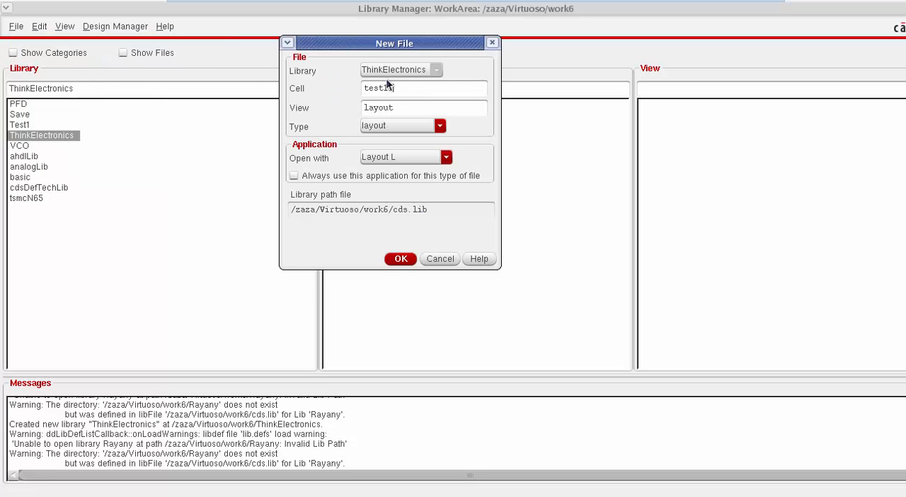
drag(394, 88, 344, 92)
text(inverter)
click(385, 126)
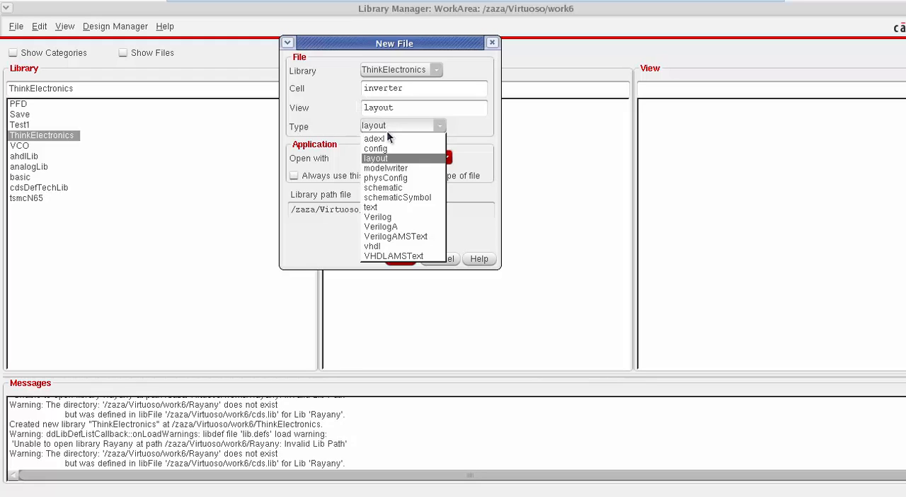
click(399, 190)
click(400, 259)
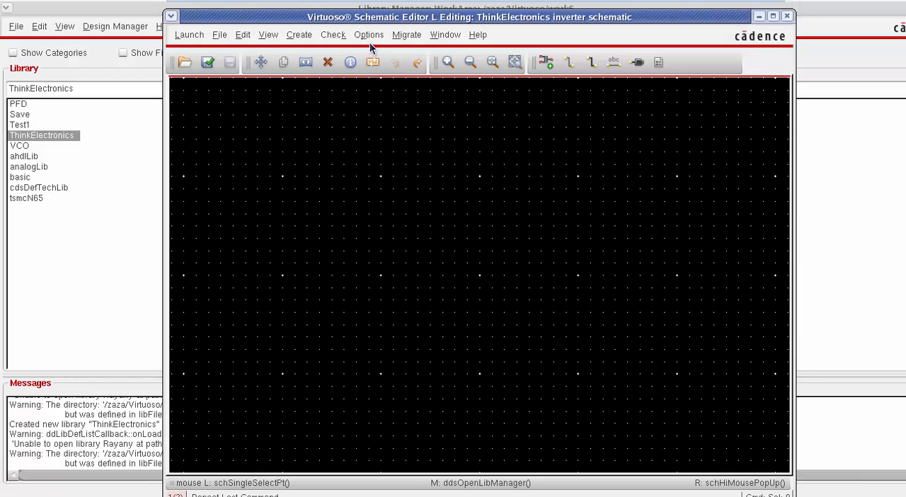
Step: Maximize the schematic editor and place an nch transistor symbol from the tsmcN65 library near the middle of the sheet
double_click(378, 20)
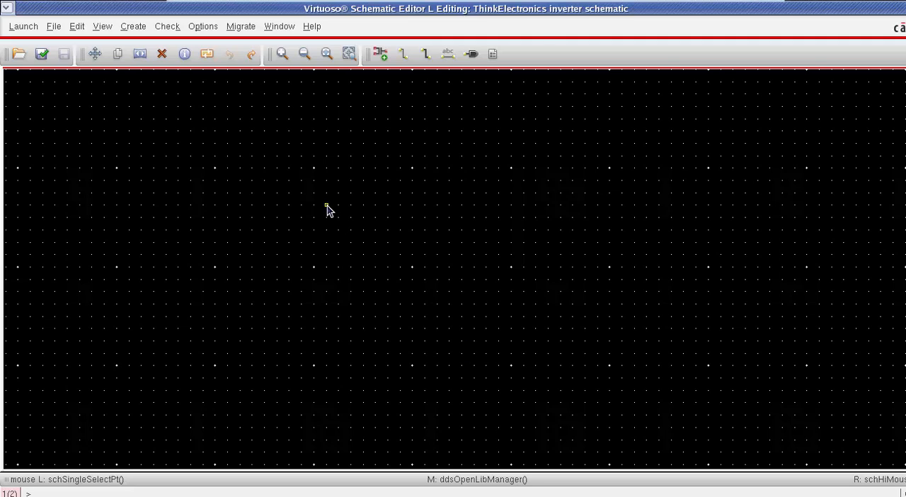
key(i)
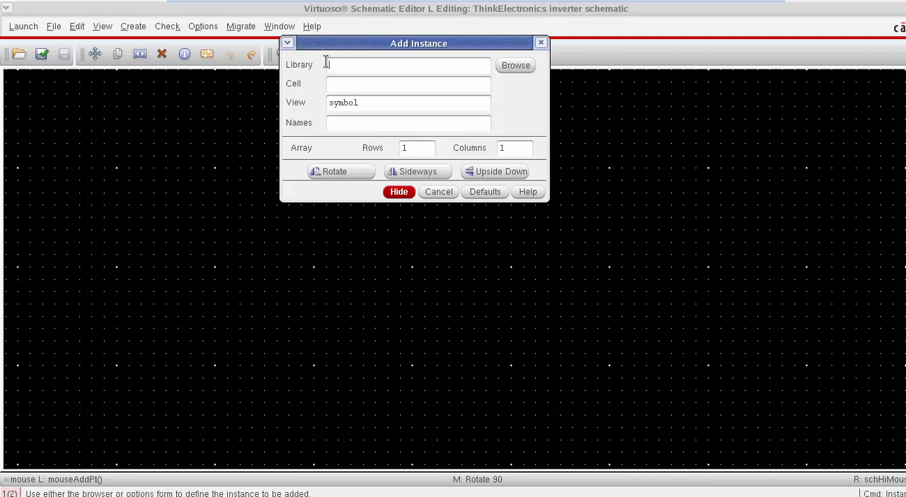
click(516, 68)
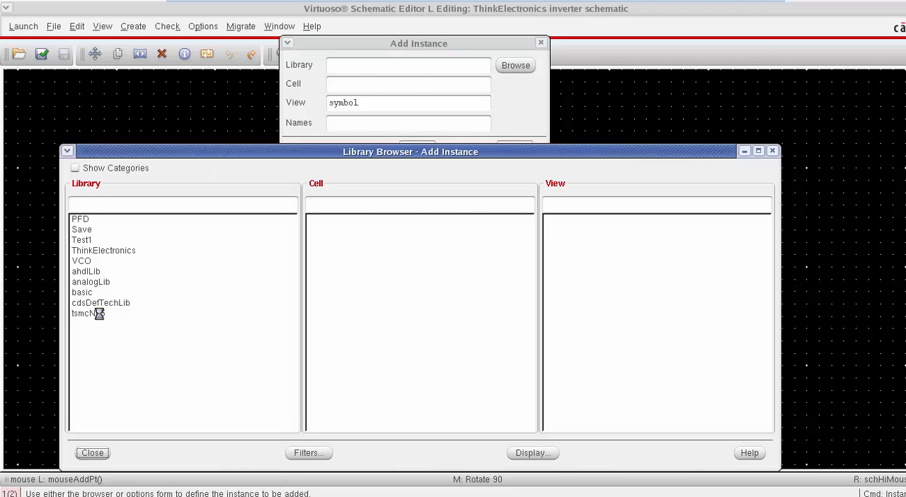
click(93, 313)
text(nch)
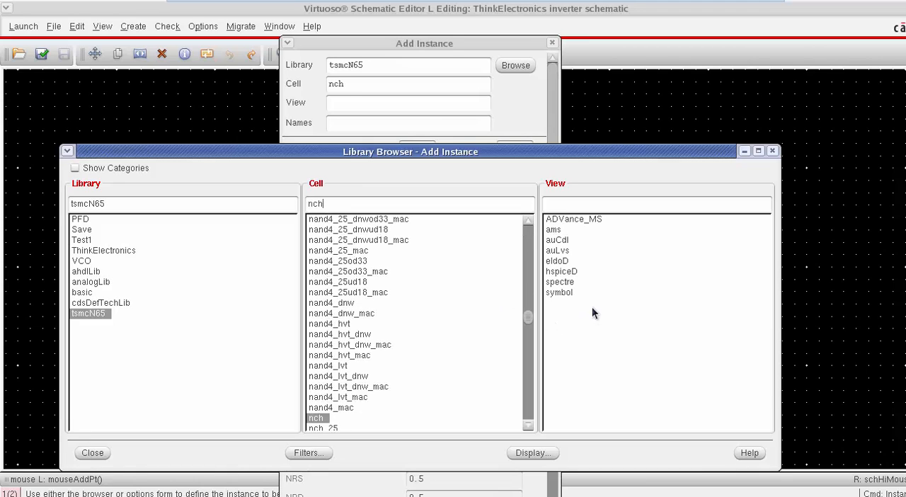
click(560, 292)
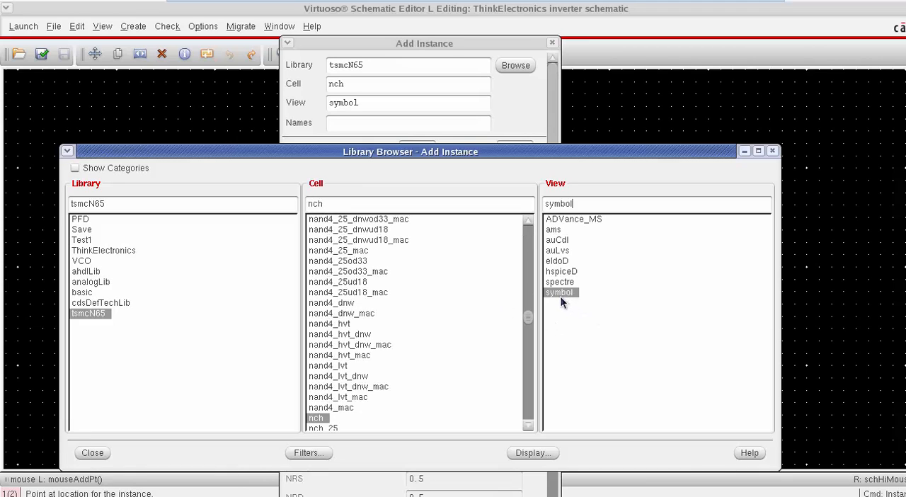
click(424, 29)
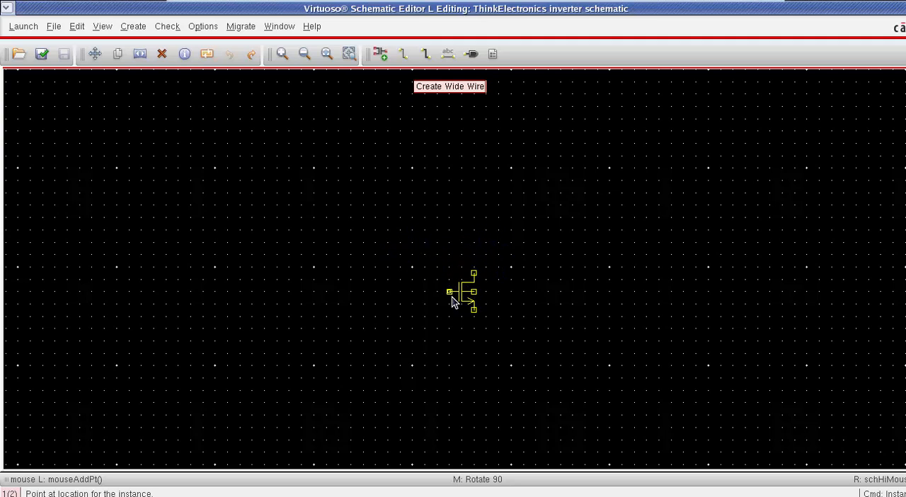
click(450, 298)
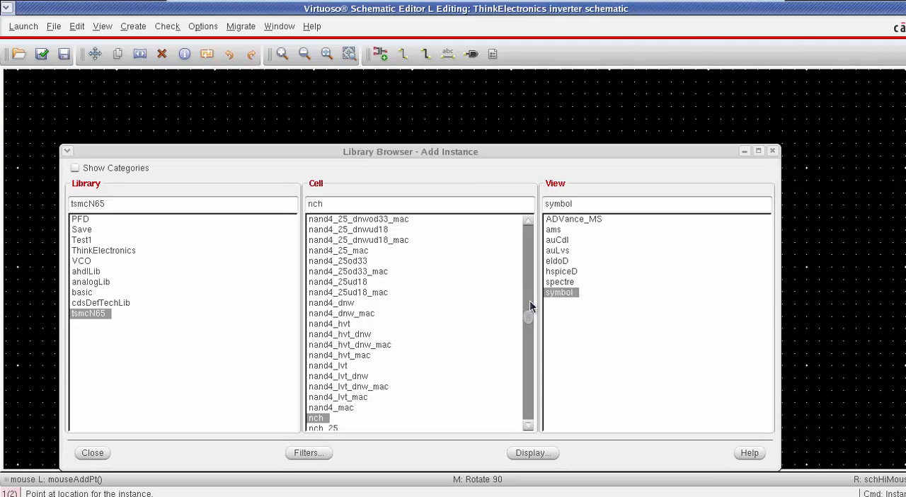
Step: Place a pch transistor symbol from the tsmcN65 library directly above the nch transistor and end the placement
click(310, 203)
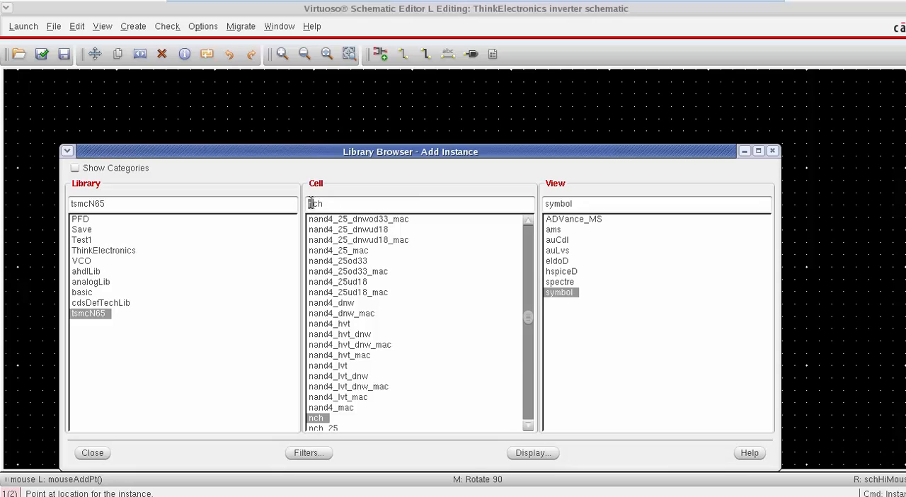
text(p)
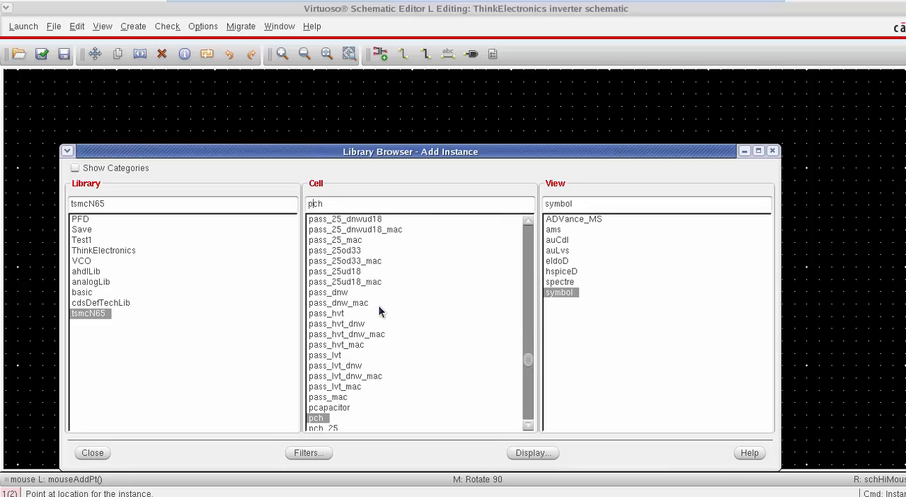
click(487, 13)
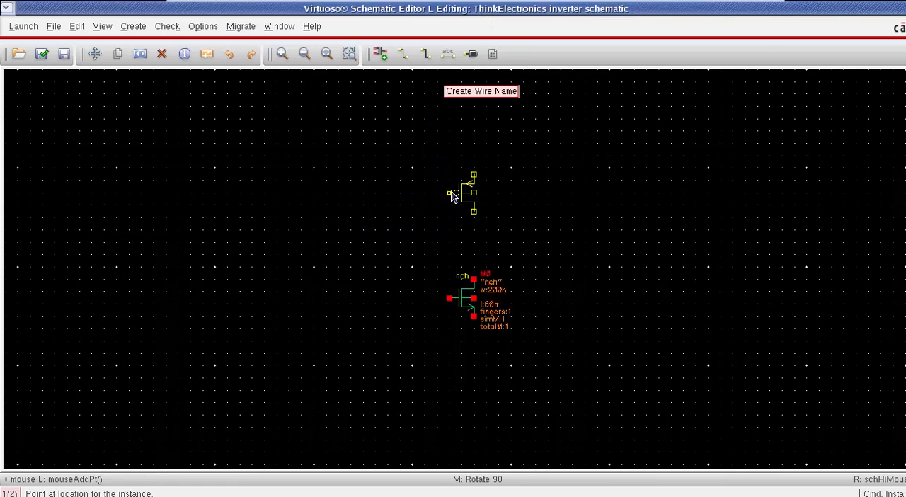
key(F3)
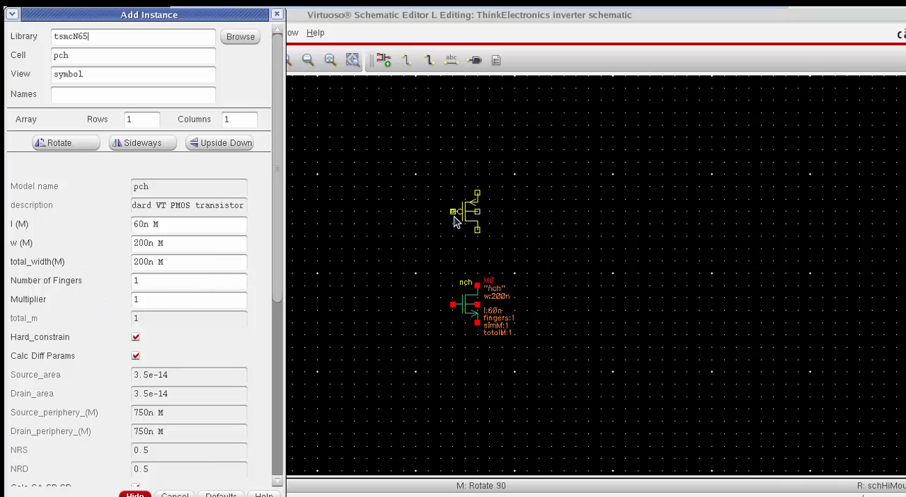
click(454, 237)
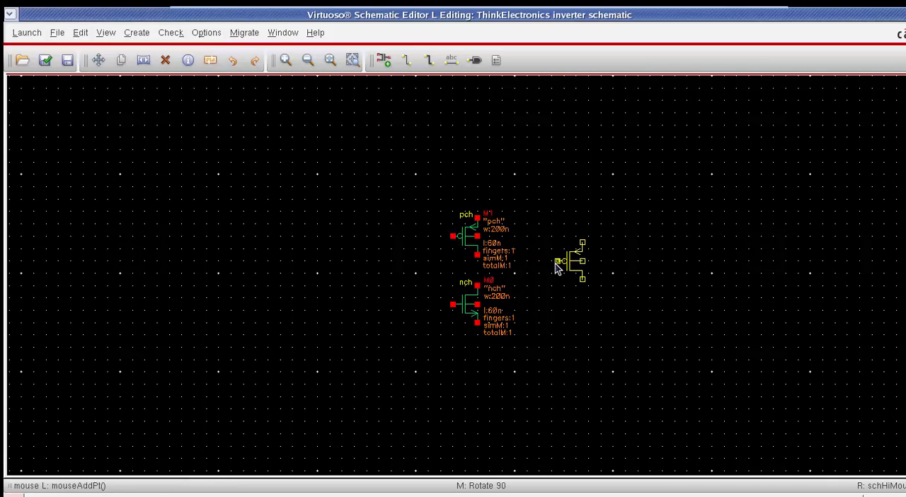
key(Escape)
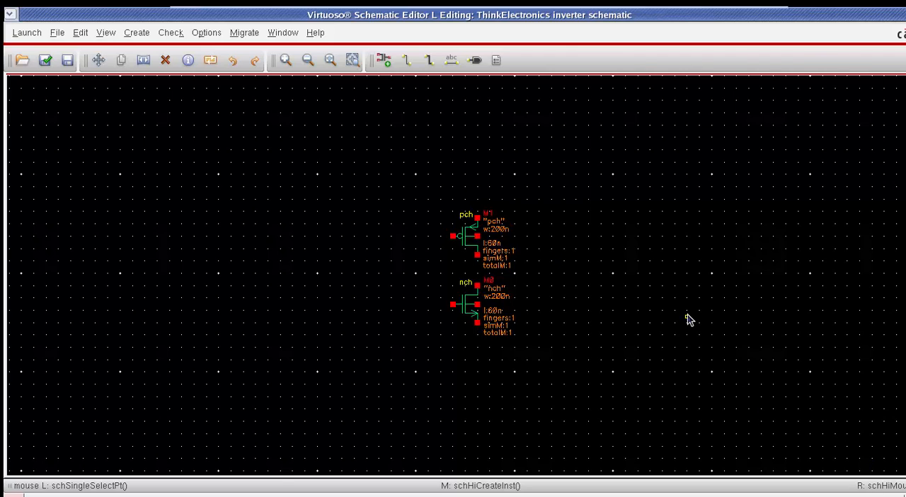
Step: Start adding an instance of the vdd symbol from the analogLib library
key(i)
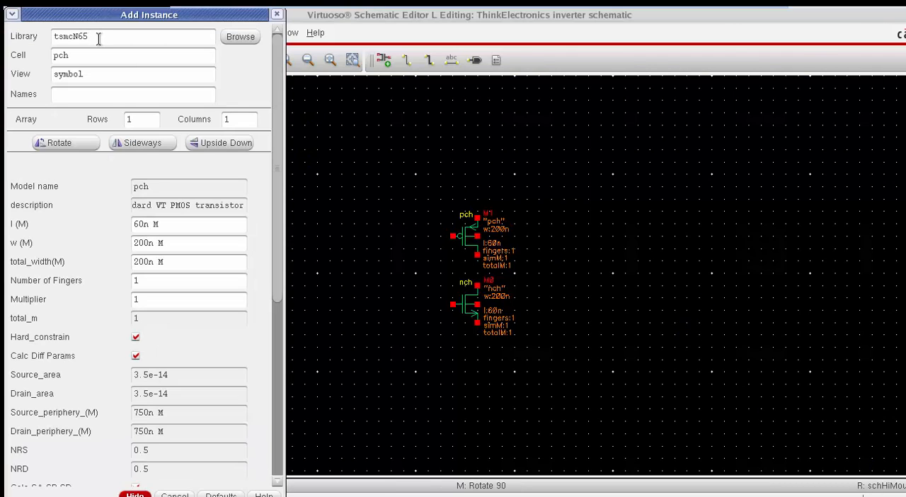
drag(97, 37, 39, 39)
text(analogLib)
key(Tab)
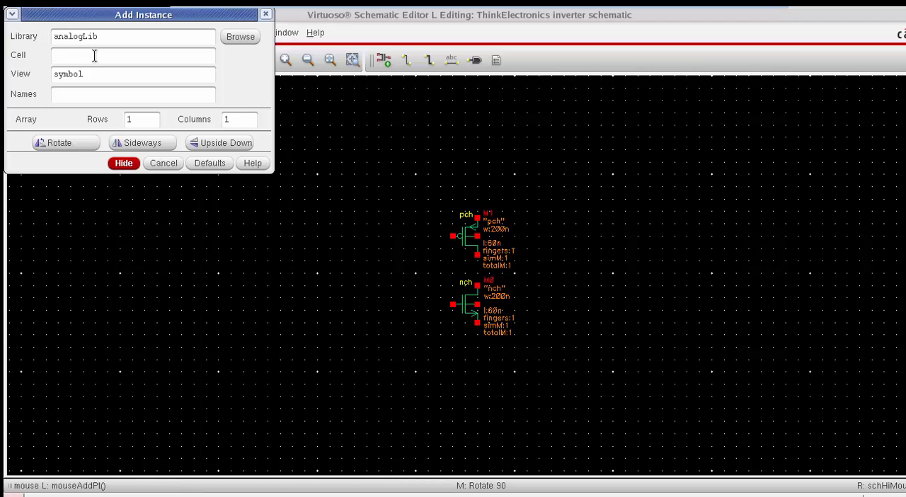
text(vdd)
key(Return)
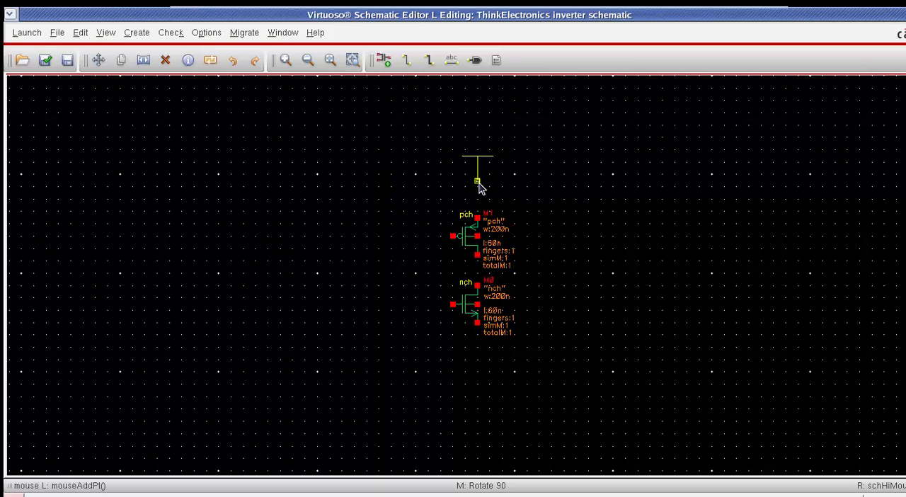
click(508, 192)
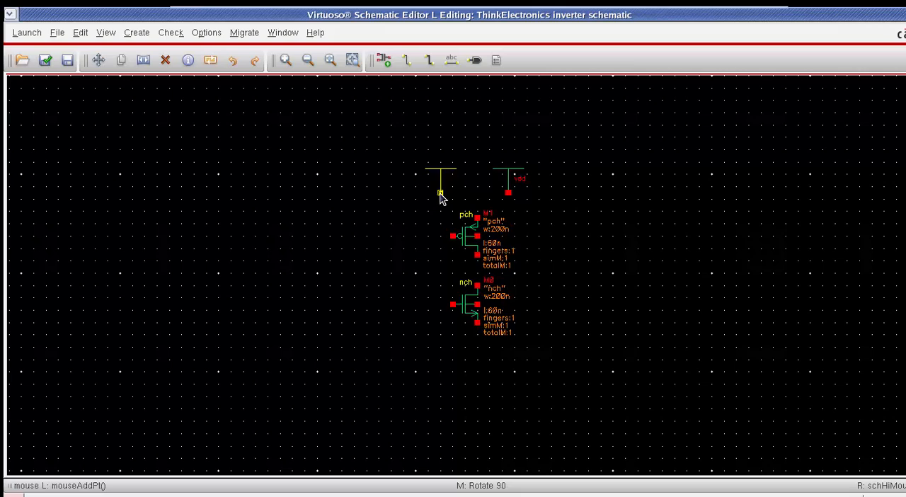
click(477, 191)
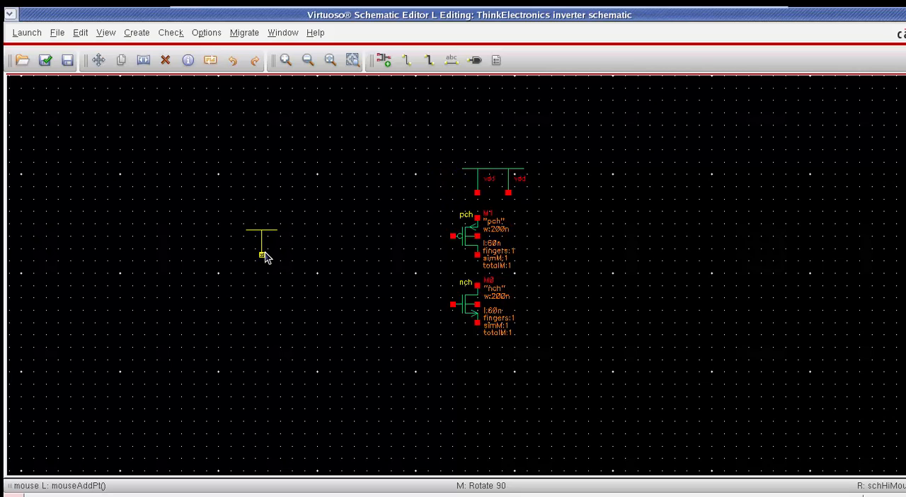
key(u)
key(u)
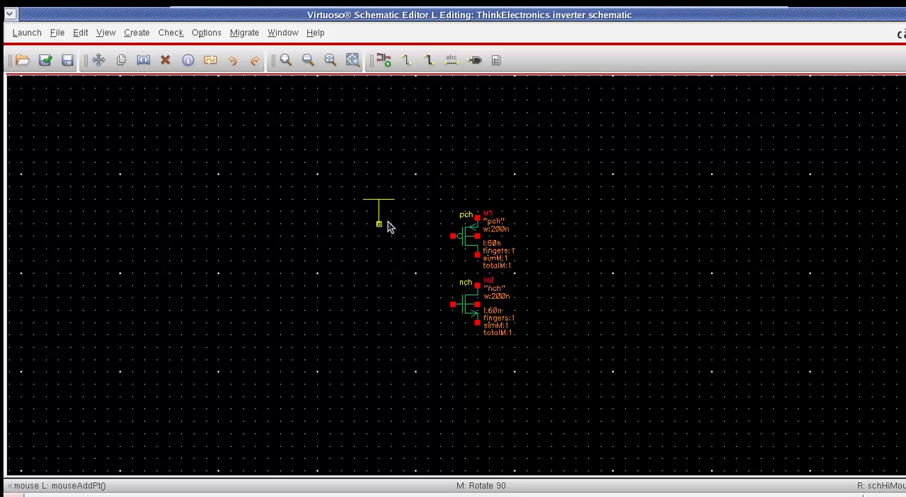
Step: Place the vdd symbol directly on the upper terminal of the pch transistor
click(476, 216)
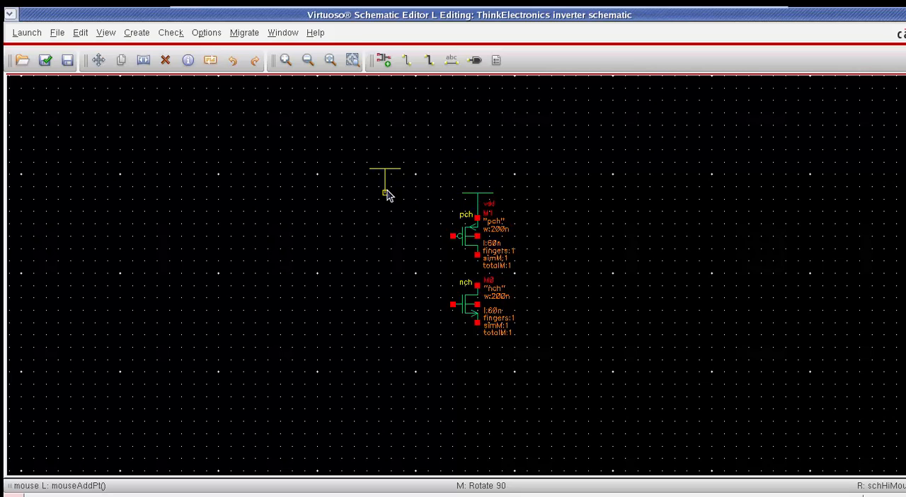
Step: Place a gnd symbol from the analogLib library directly on the lower terminal of the nch transistor and end the placement
key(Escape)
key(i)
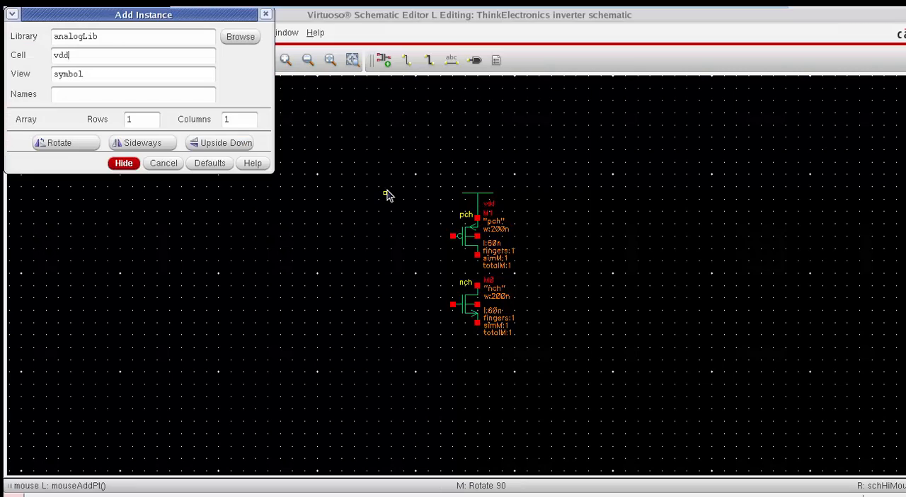
drag(85, 54, 16, 54)
text(gnd)
key(alt+Tab)
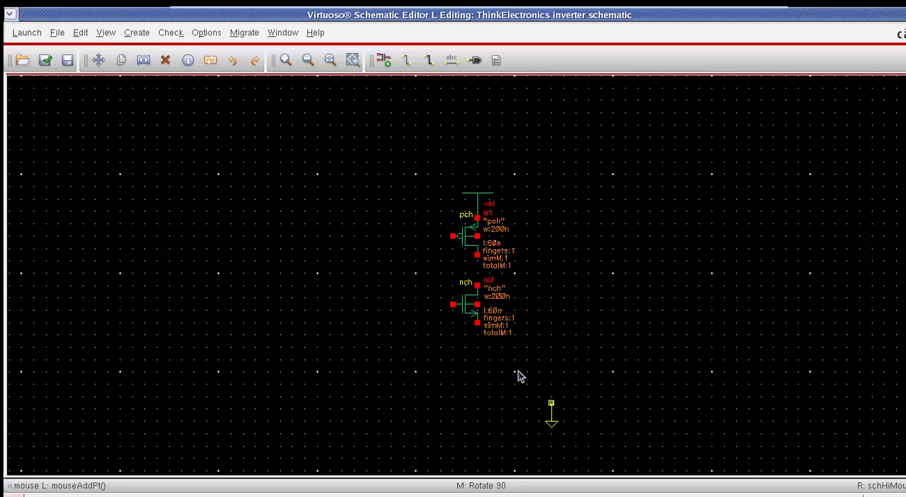
click(478, 323)
key(Escape)
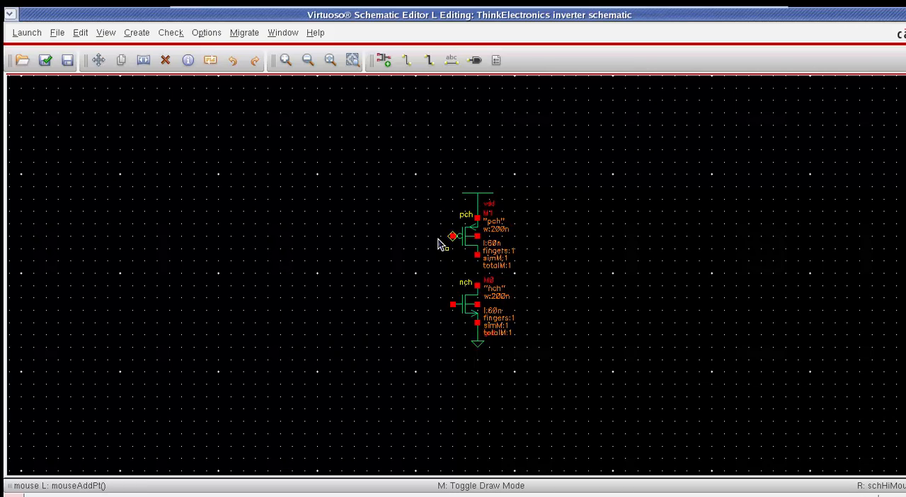
Step: Wire the pch gate to the nch gate and connect the drains of the two transistors
click(455, 236)
click(454, 305)
Step: Add an input pin named IN on the wire joining the two gates, midway between the transistors
key(p)
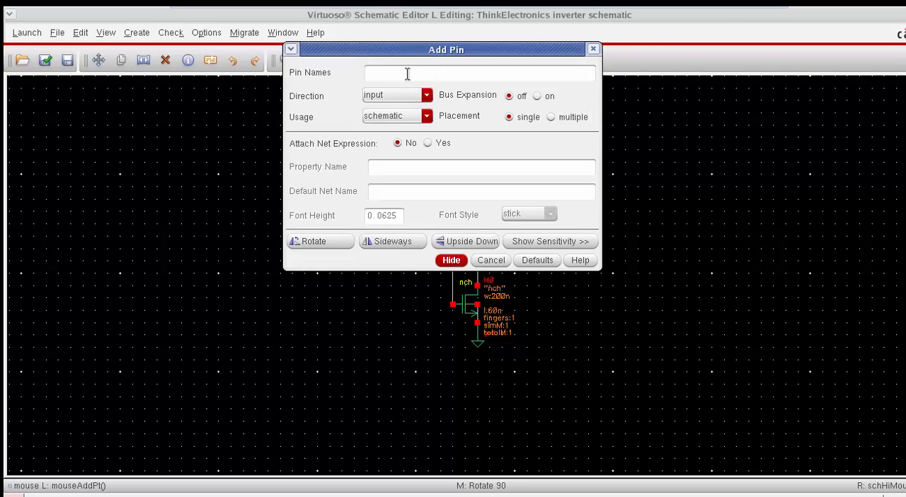
drag(484, 50, 772, 159)
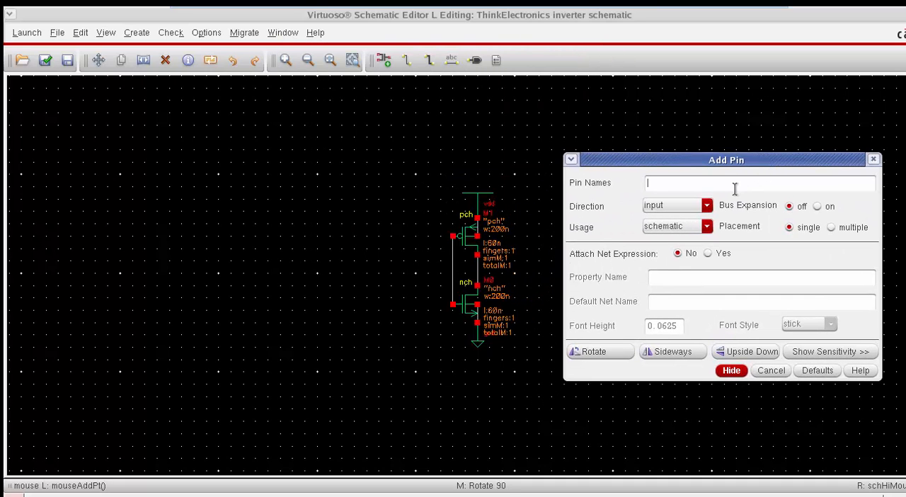
text(in)
key(Return)
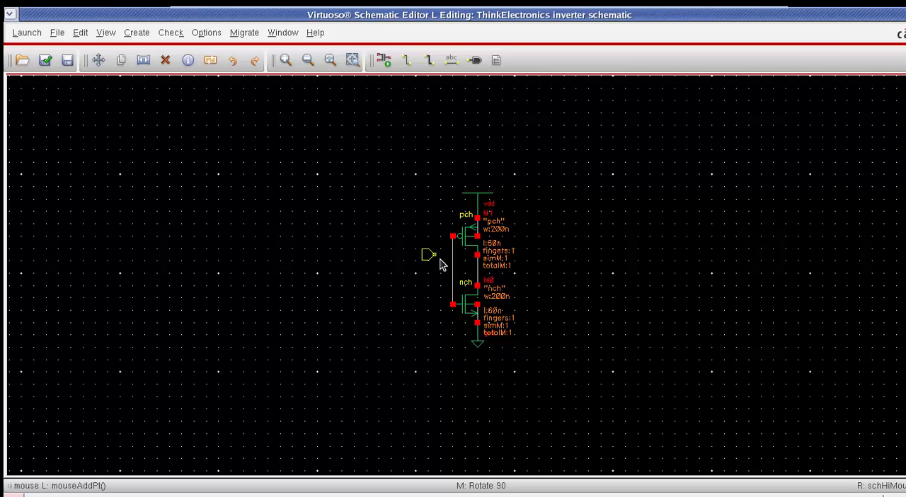
click(455, 277)
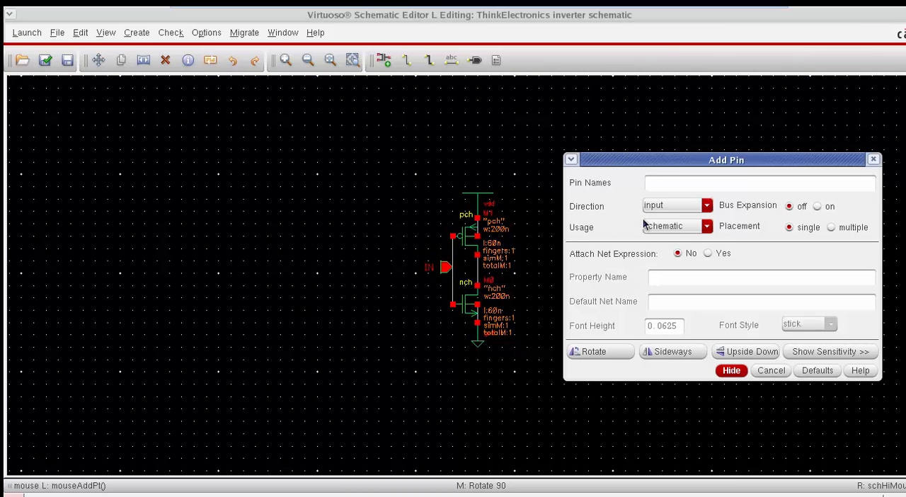
Step: Add an output pin named OUT on the wire joining the two drains and end the pin placement
text(OUT)
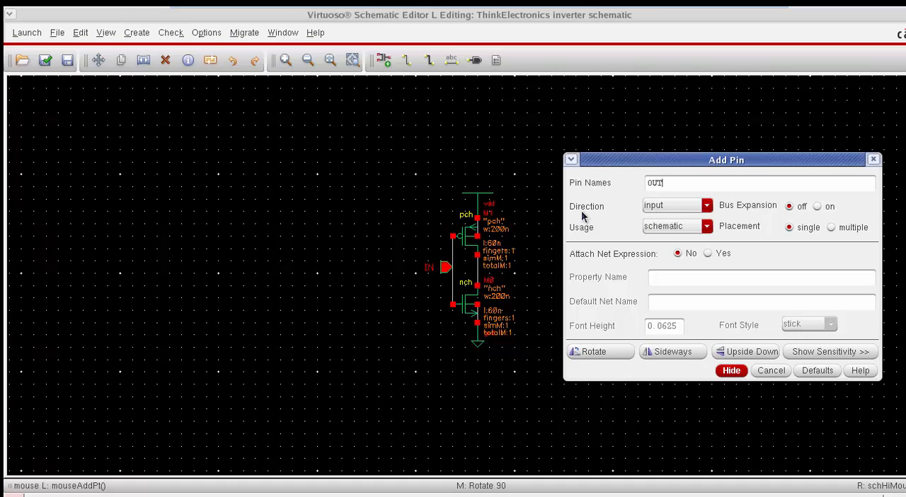
click(666, 227)
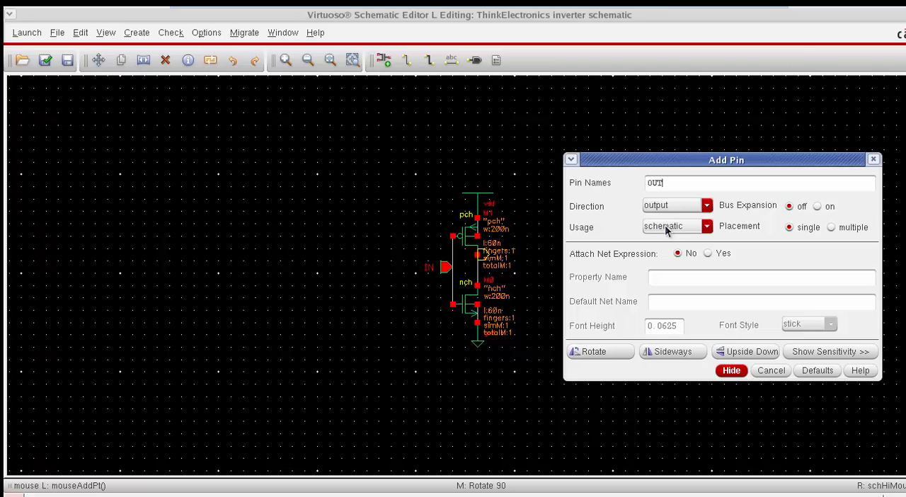
click(480, 268)
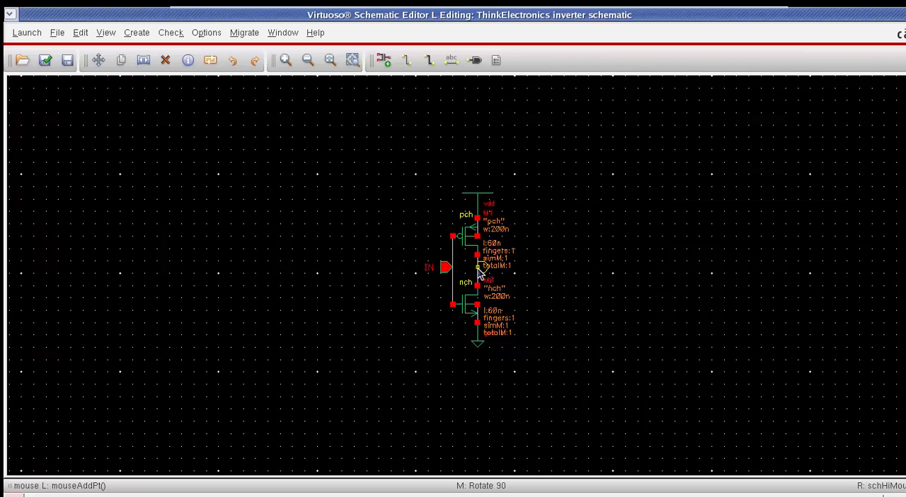
key(Escape)
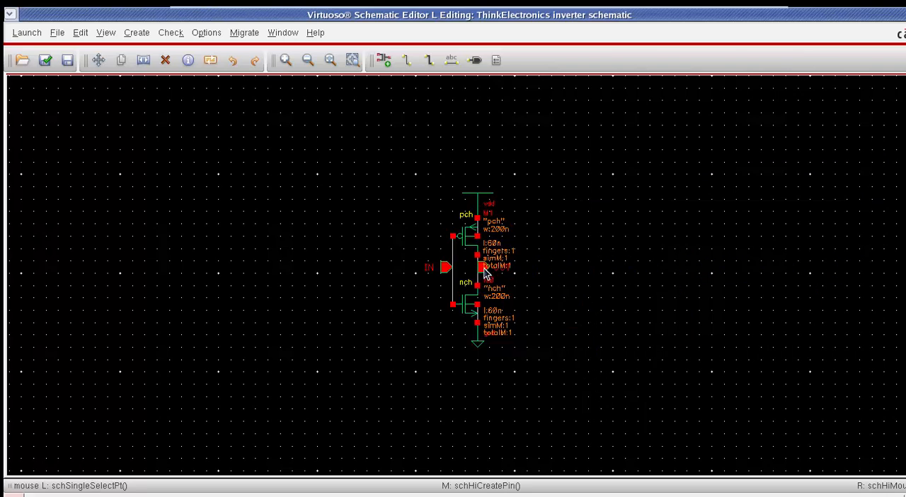
Step: Move the IN pin away from the inverter with its wire attached and return it to the gate wire
key(m)
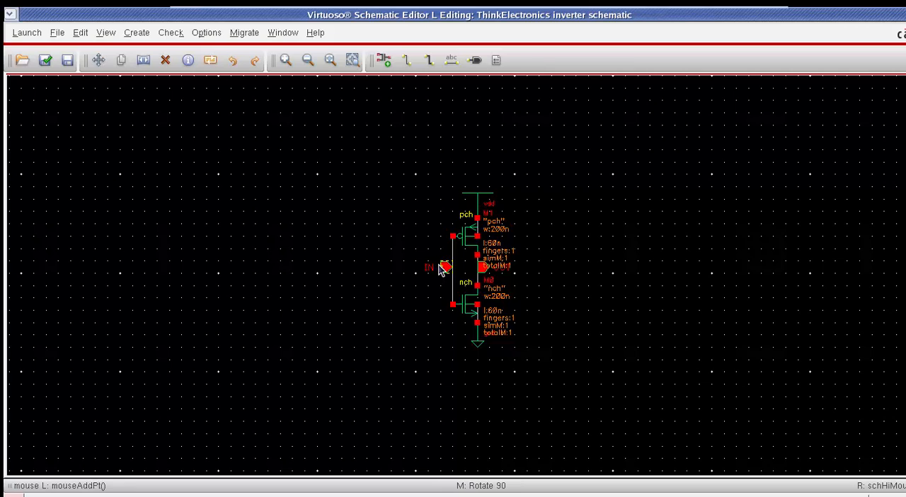
click(443, 269)
click(319, 239)
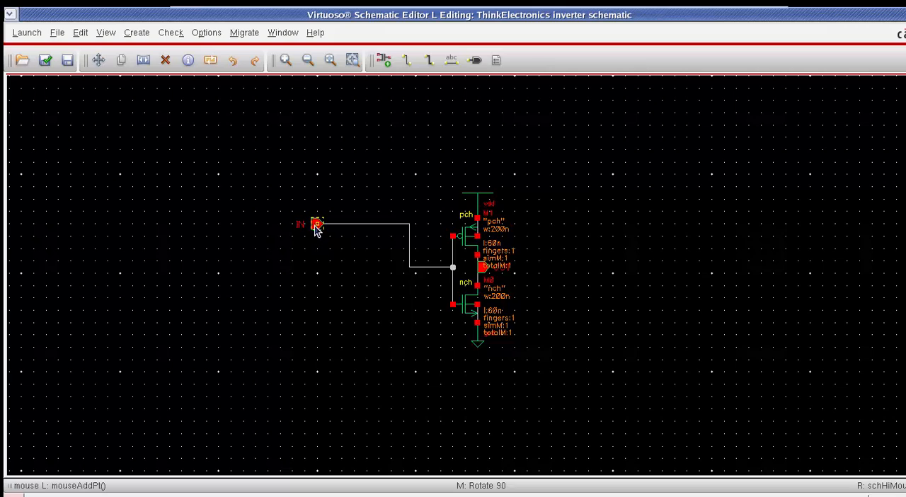
click(317, 227)
click(315, 290)
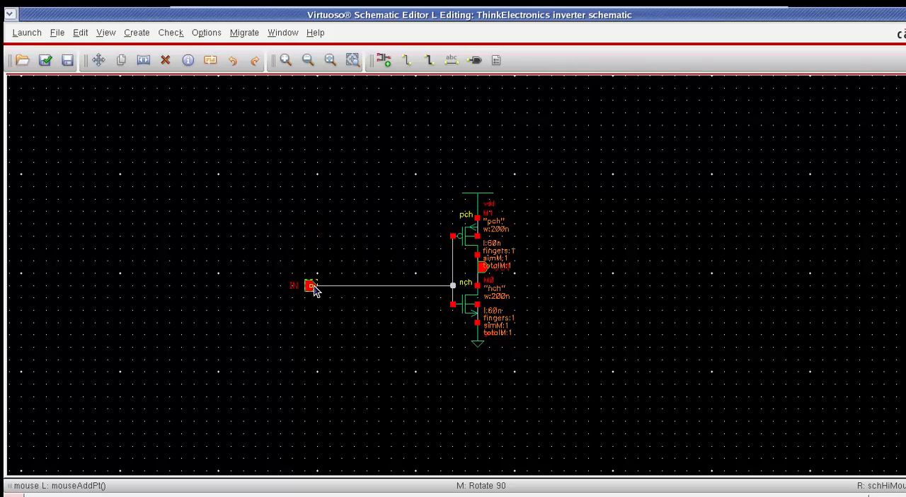
click(311, 288)
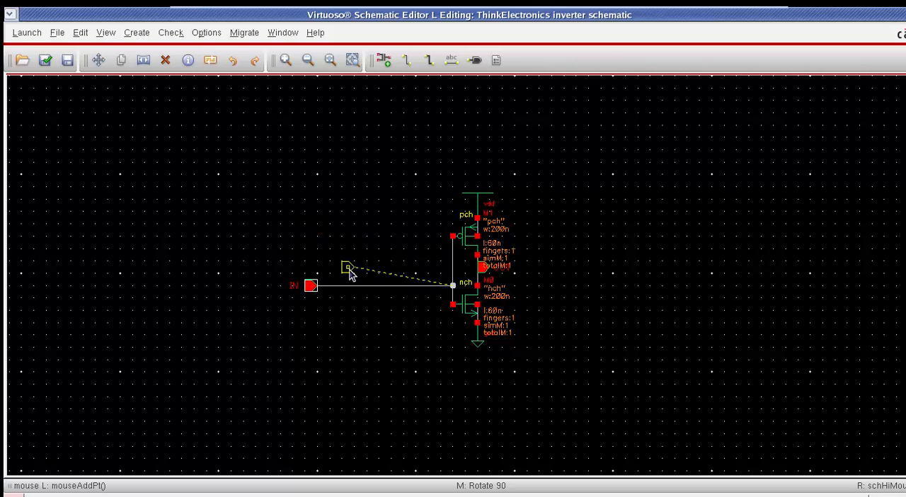
click(446, 275)
Step: Move the nch transistor together with its gnd symbol further down to widen the gap below the pch transistor
drag(379, 397, 528, 284)
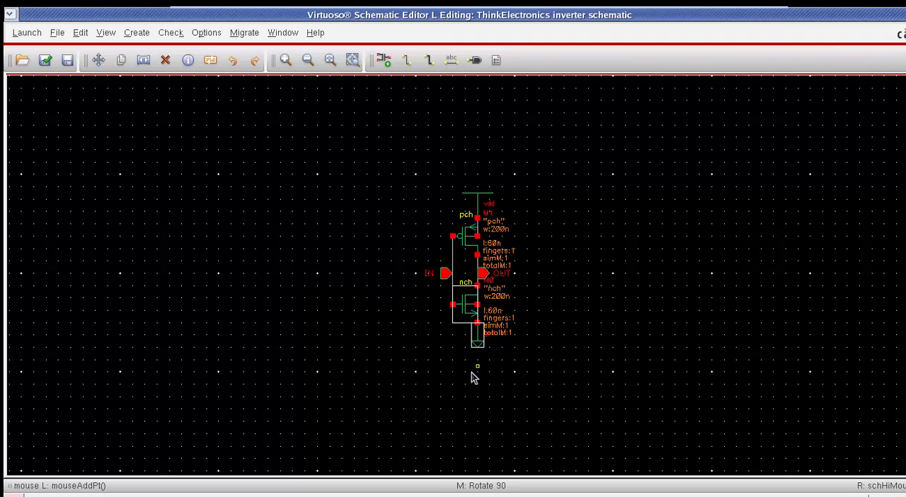
key(m)
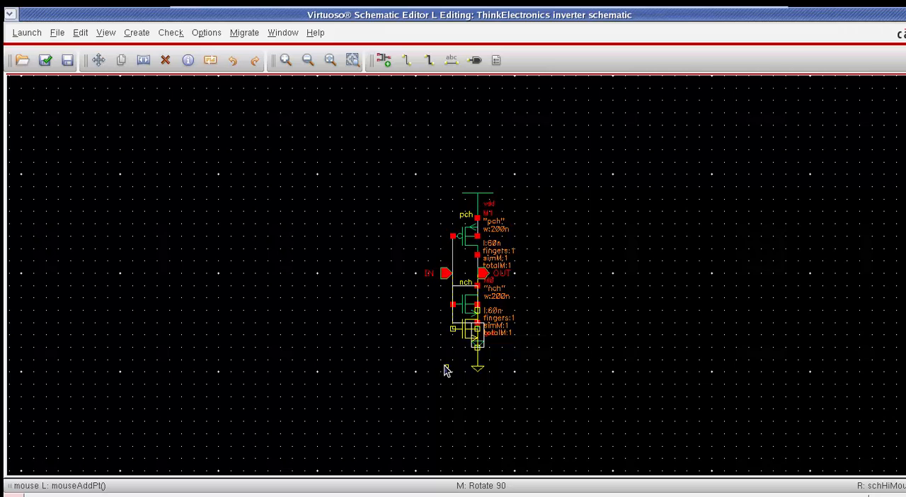
click(446, 371)
key(f)
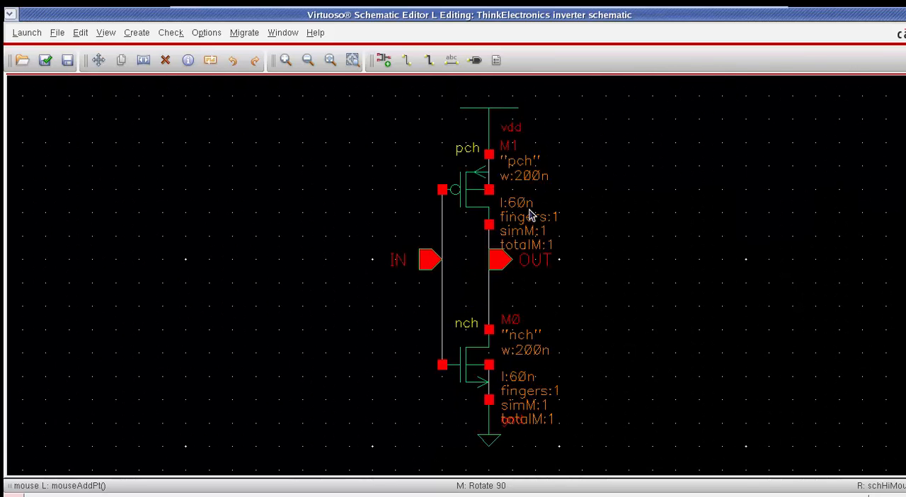
Step: Examine the inverter schematic from several pan positions and zoom levels, including the IN and OUT pins and both transistors
key(Right)
key(Left)
key(Up)
key(Down)
key(Down)
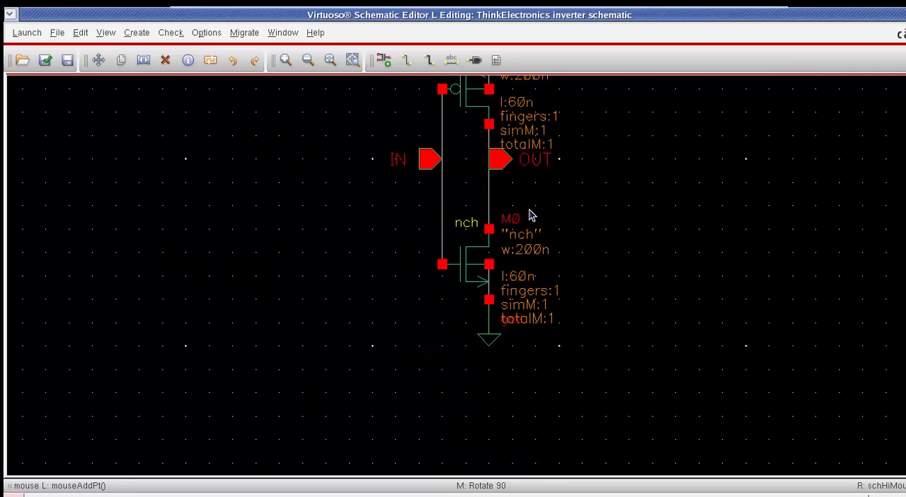
key(Up)
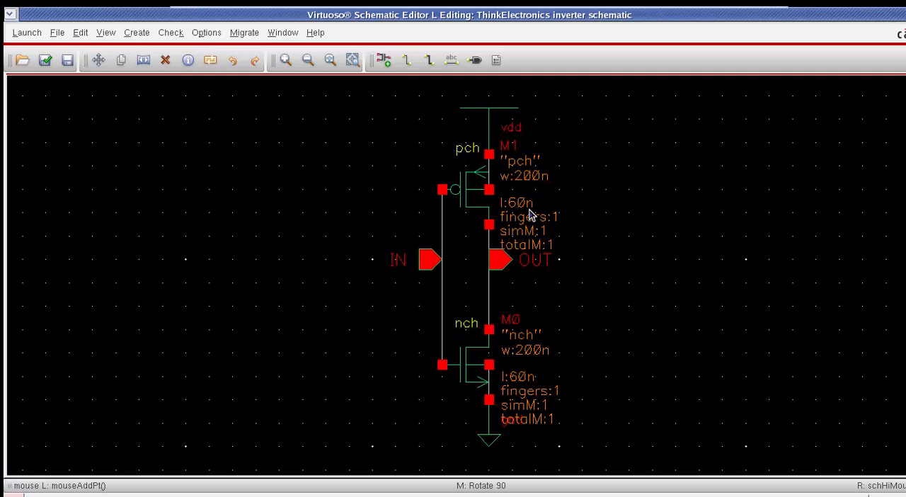
key(bracketright)
key(bracketright)
key(bracketright)
key(bracketright)
key(bracketright)
key(bracketleft)
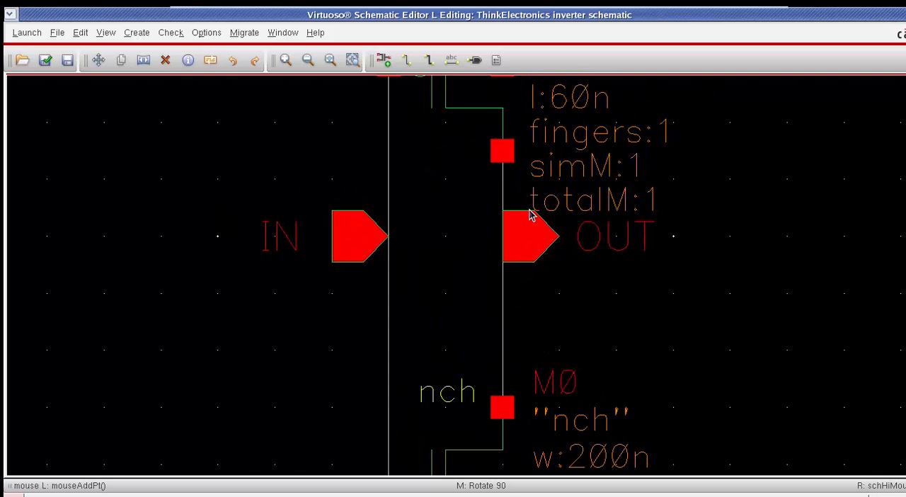
key(bracketleft)
key(bracketleft)
key(bracketleft)
key(bracketleft)
key(bracketleft)
key(bracketright)
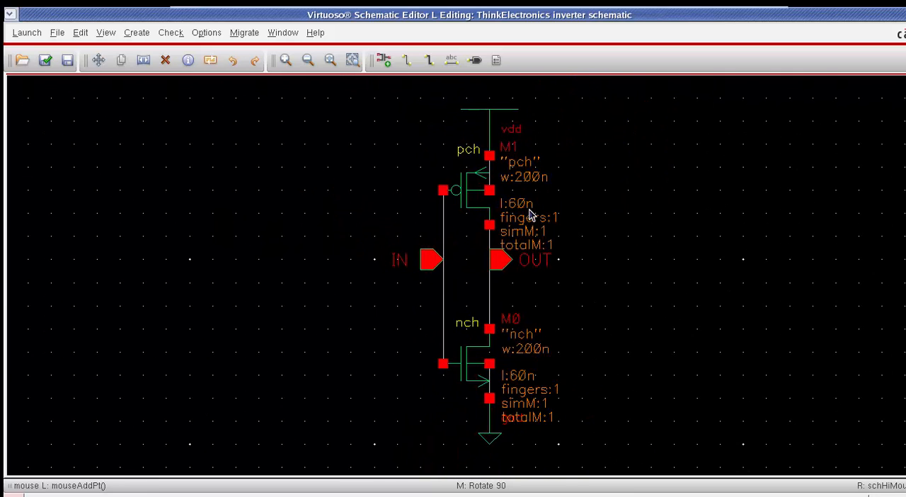
Step: Check and save the inverter schematic
key(shift)
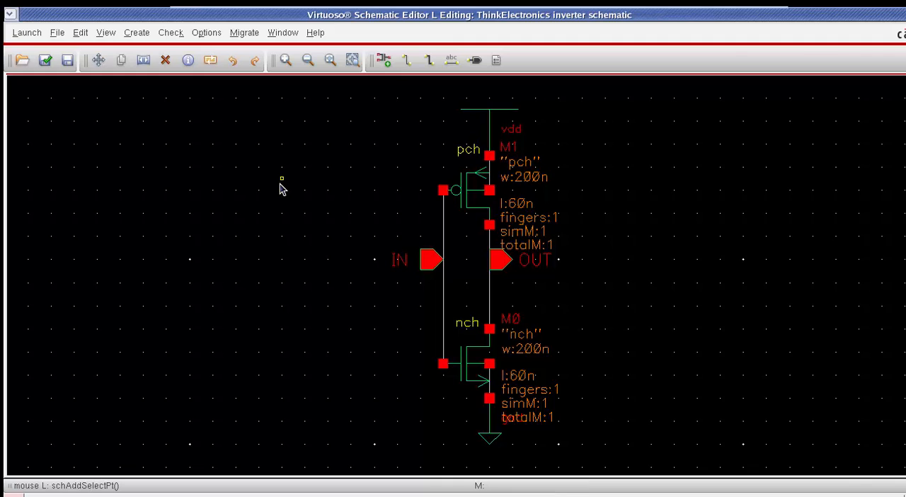
key(shift+x)
Step: Move the IN pin, detached from its wire, to the empty area left of the transistors
key(shift+m)
click(427, 262)
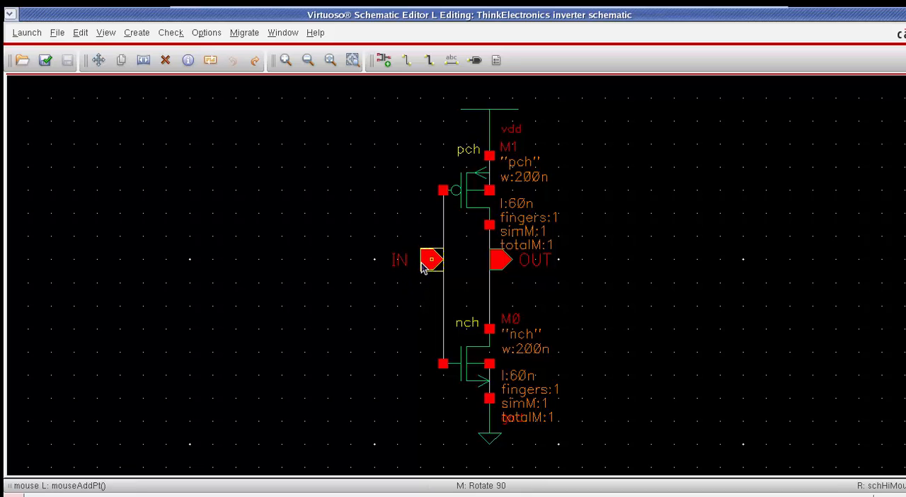
click(207, 238)
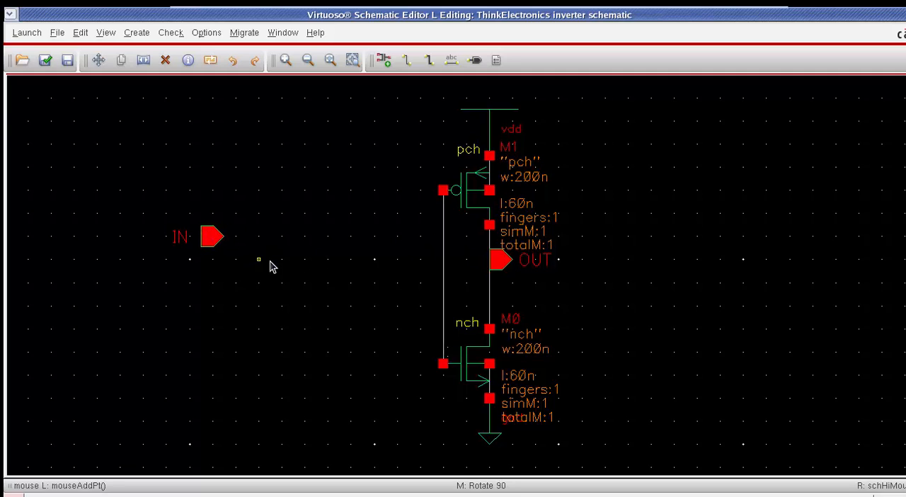
Step: Check and save the schematic with the detached IN pin, and review the reported markers
key(shift+x)
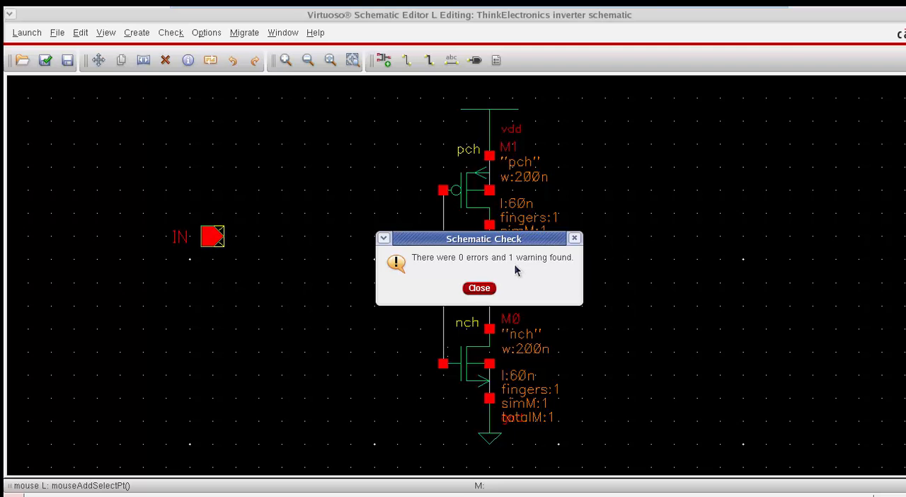
click(480, 288)
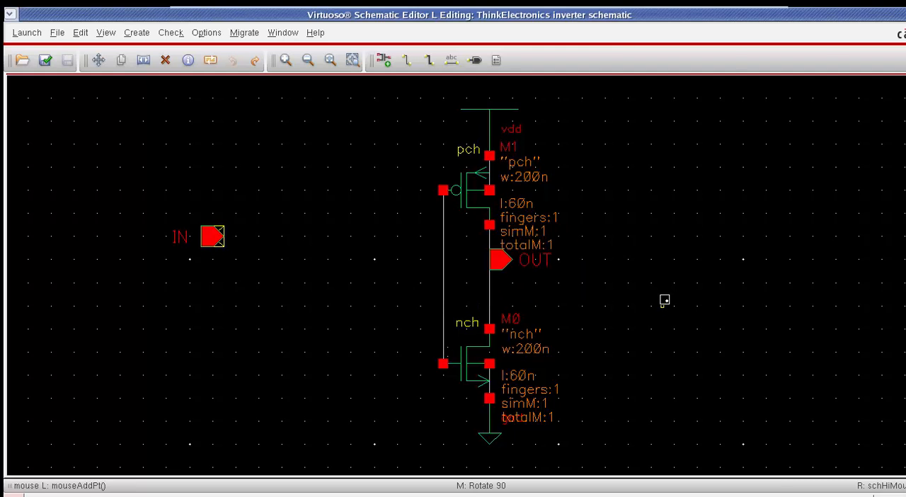
key(g)
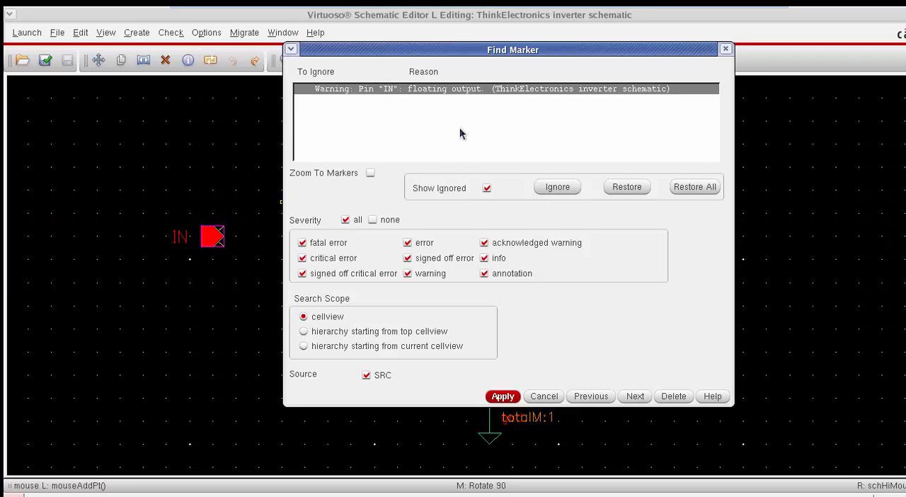
click(543, 397)
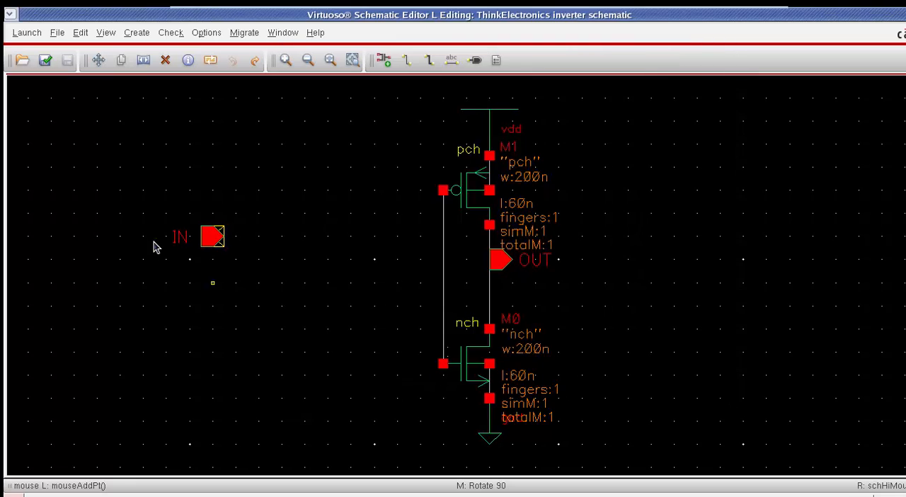
Step: Move the IN pin and its label back onto the wire joining the two gates
mouse_move(140, 202)
mouse_down()
mouse_move(259, 273)
mouse_move(264, 295)
mouse_up()
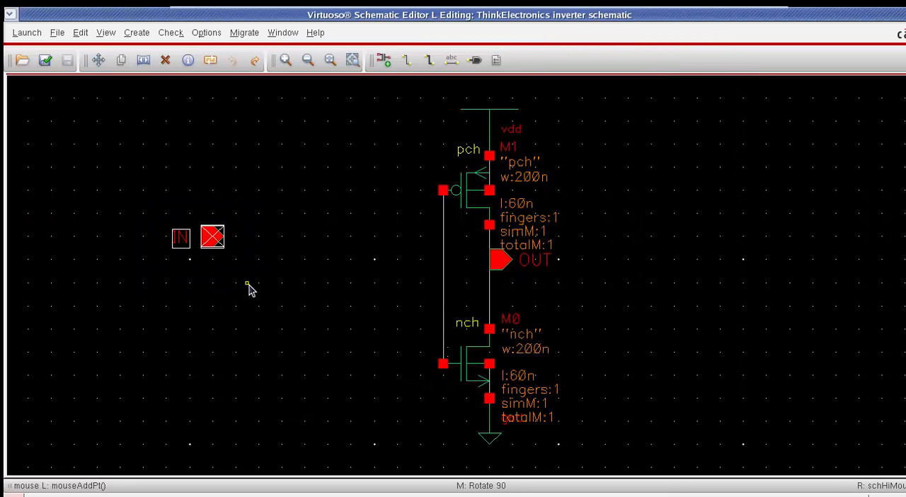
click(200, 325)
click(420, 369)
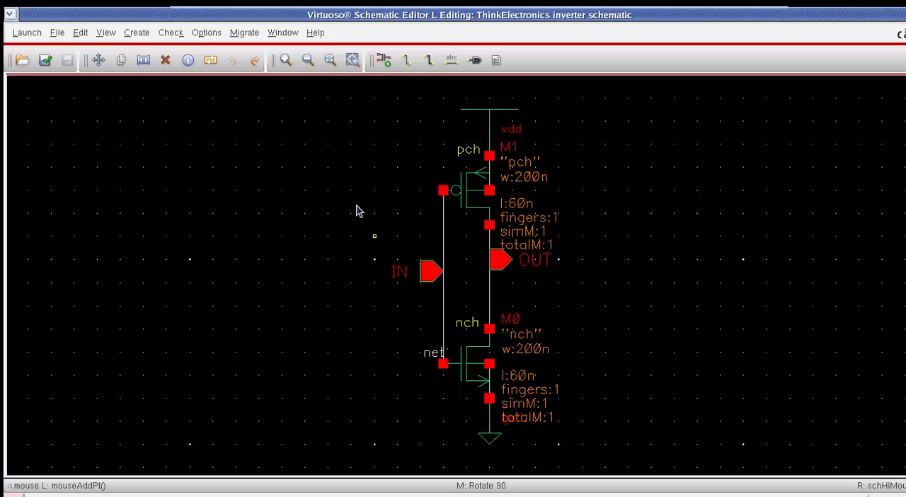
Step: Create a symbol view from the inverter schematic with IN as left pin and OUT as right pin, and maximize the symbol editor
click(136, 33)
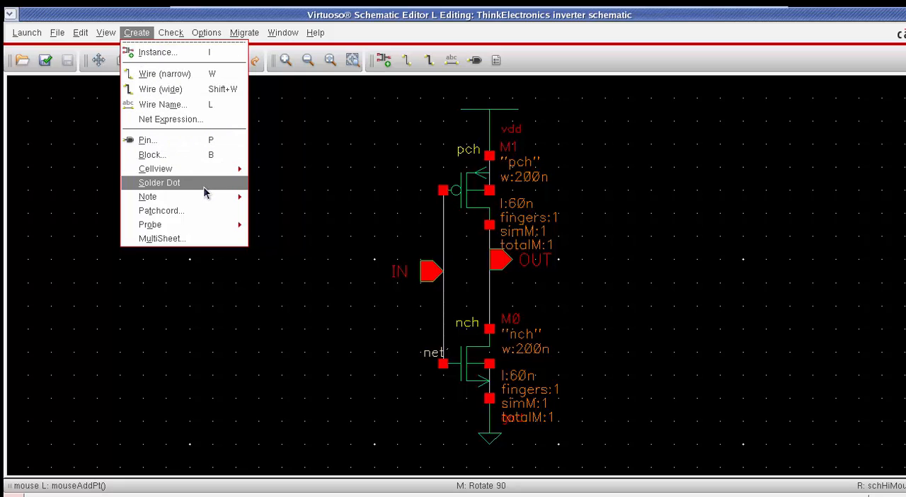
mouse_move(200, 172)
click(298, 174)
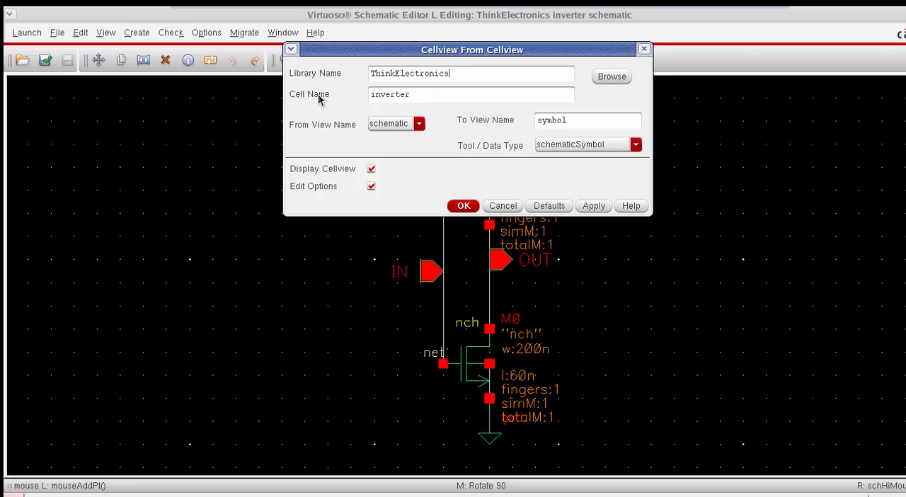
click(461, 212)
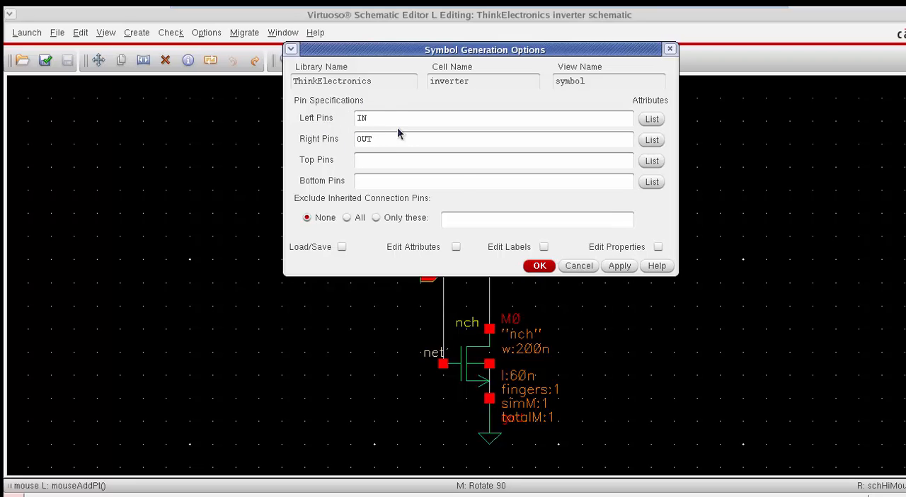
click(540, 266)
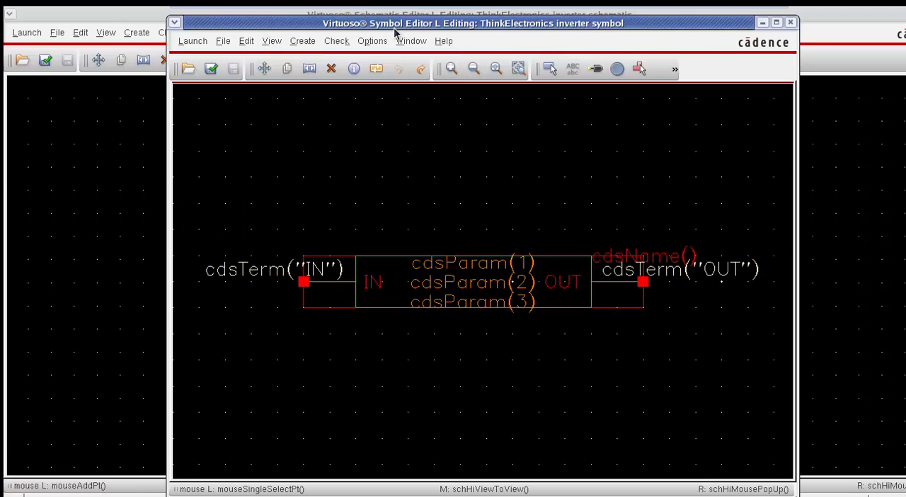
double_click(394, 26)
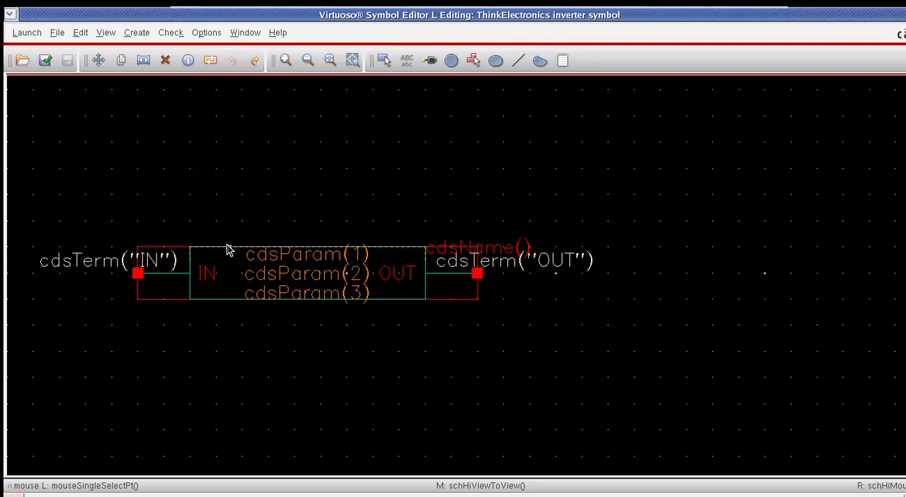
Step: Enlarge the red selection box above and below the symbol, and delete the green body rectangle
drag(177, 246, 189, 195)
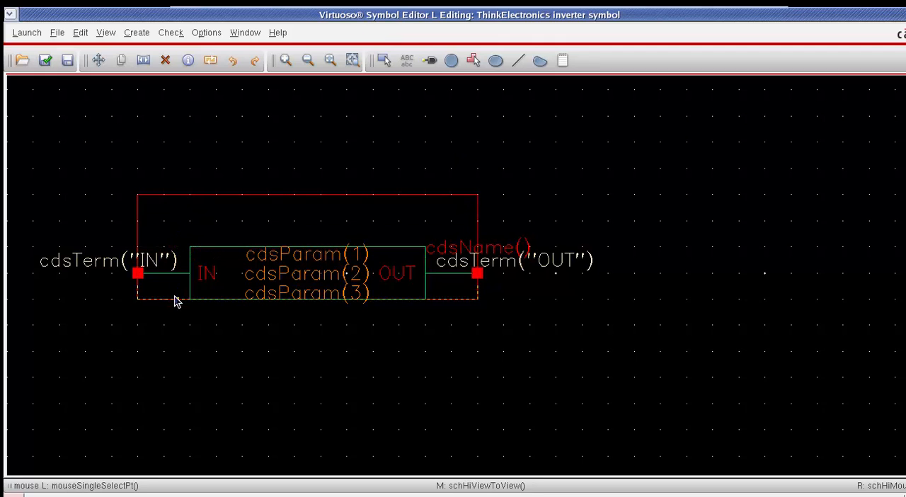
drag(176, 300, 177, 376)
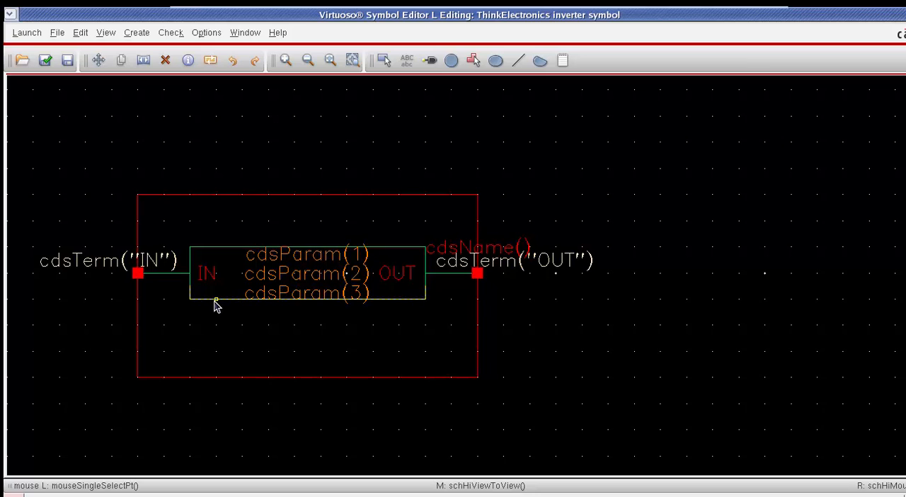
key(Delete)
click(216, 300)
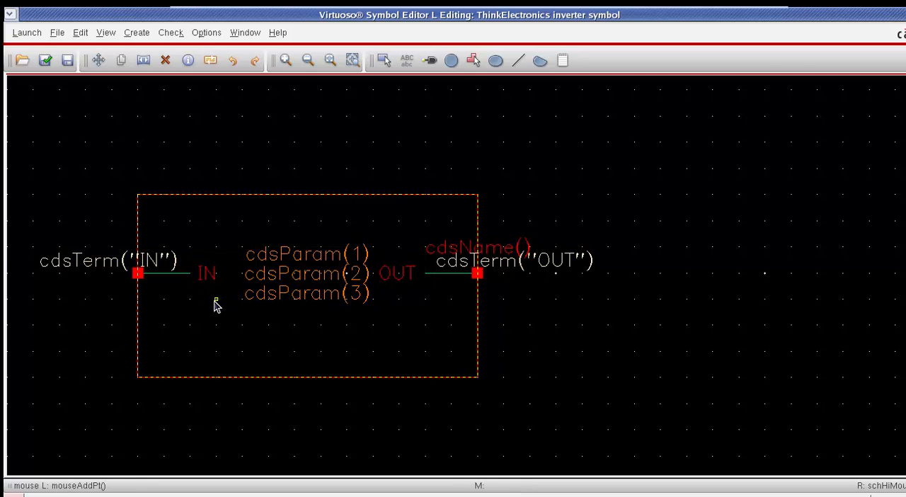
key(Escape)
Step: Draw a closed triangle with the line shape, its vertical side at the IN stub and its tip pointing toward OUT
click(138, 34)
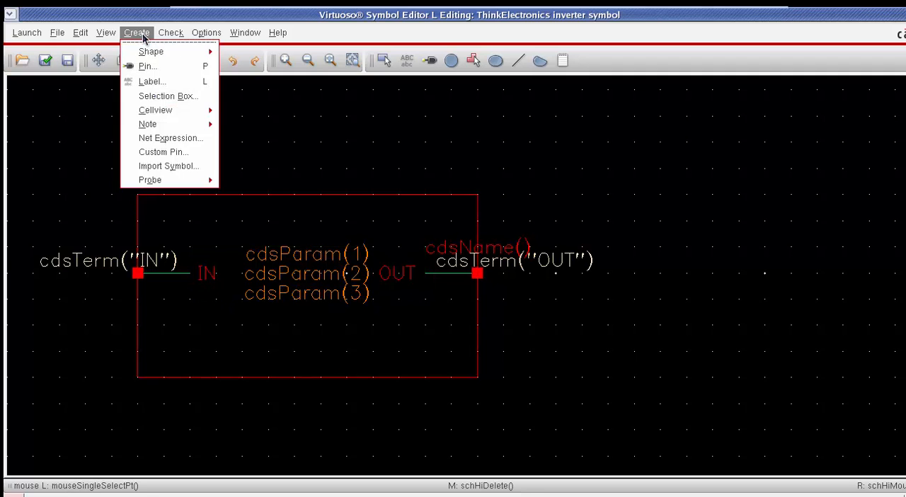
mouse_move(153, 53)
click(244, 58)
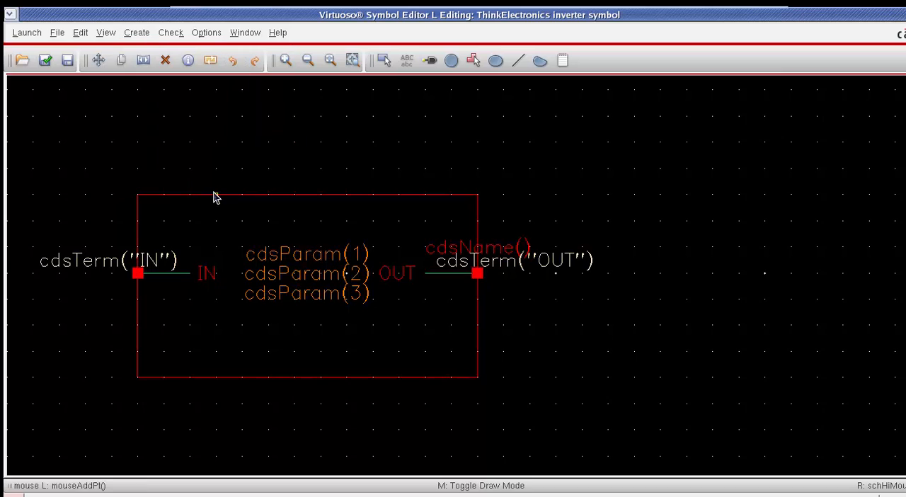
click(190, 222)
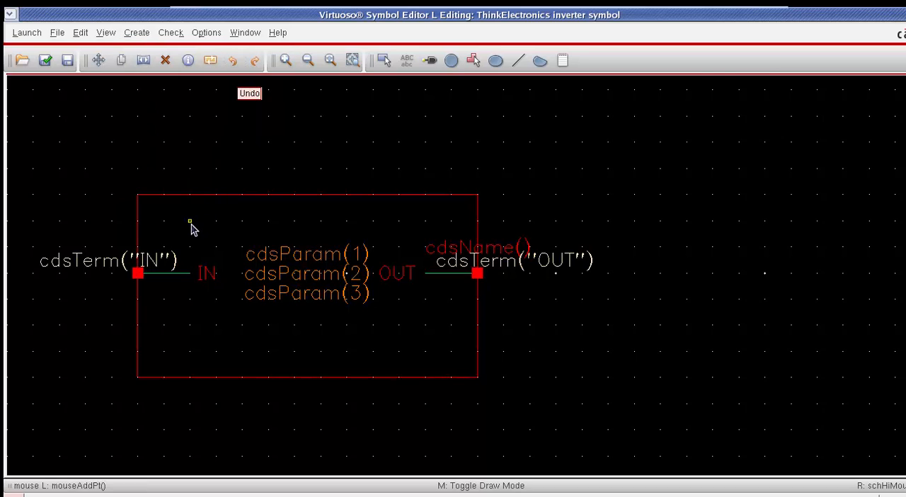
click(193, 327)
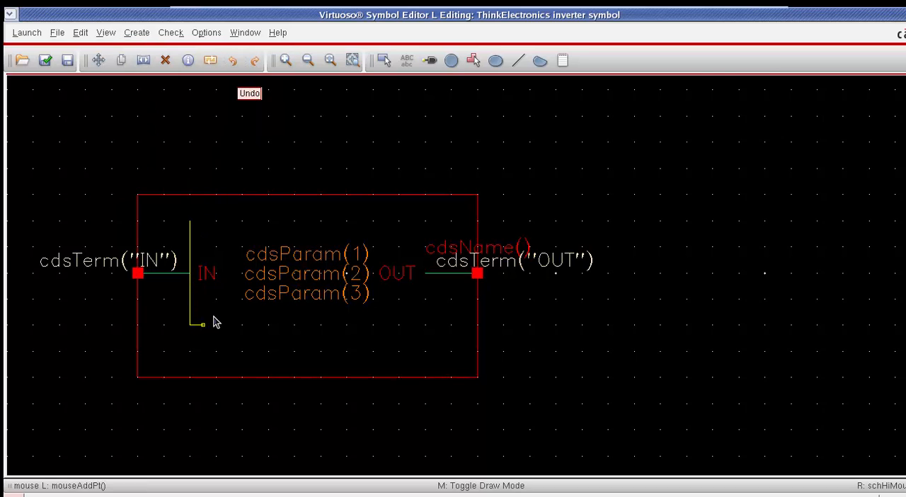
click(265, 274)
click(192, 225)
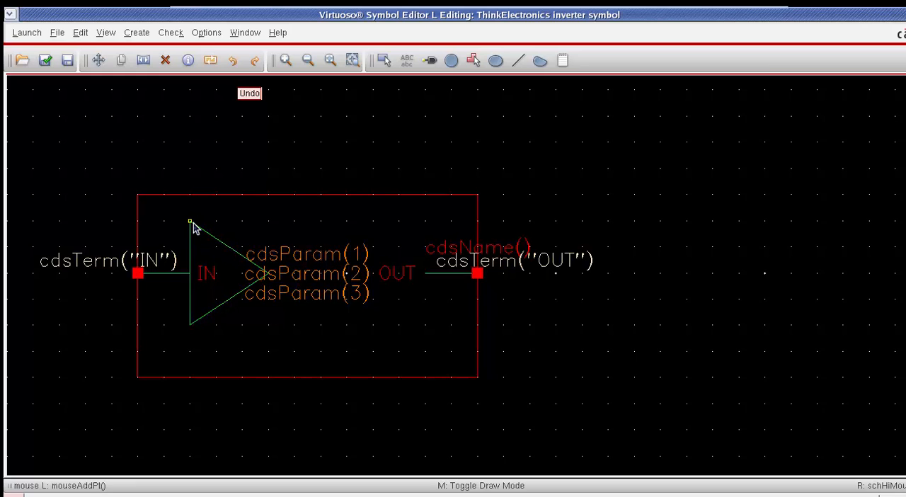
Step: Draw a small inversion circle touching the tip of the triangle
click(148, 36)
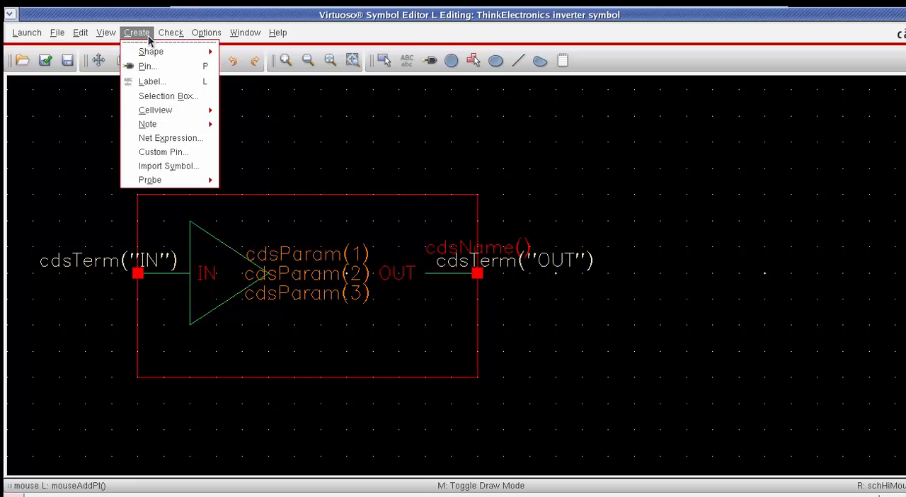
mouse_move(198, 56)
click(248, 105)
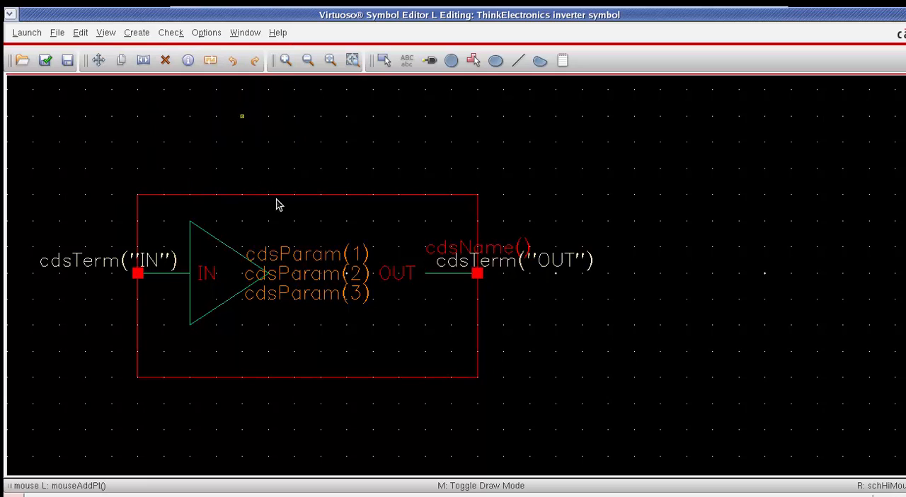
click(284, 272)
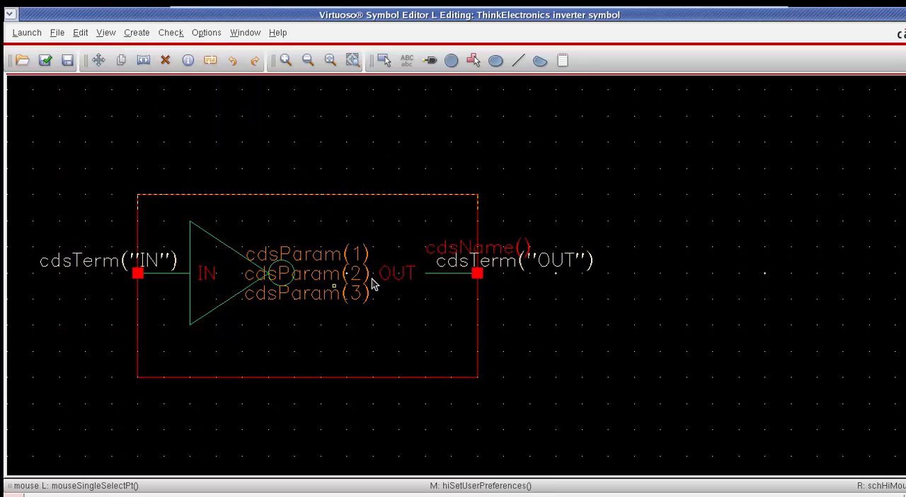
Step: Move the OUT pin with its stub and labels so that the stub starts at the inversion circle
drag(495, 291, 384, 339)
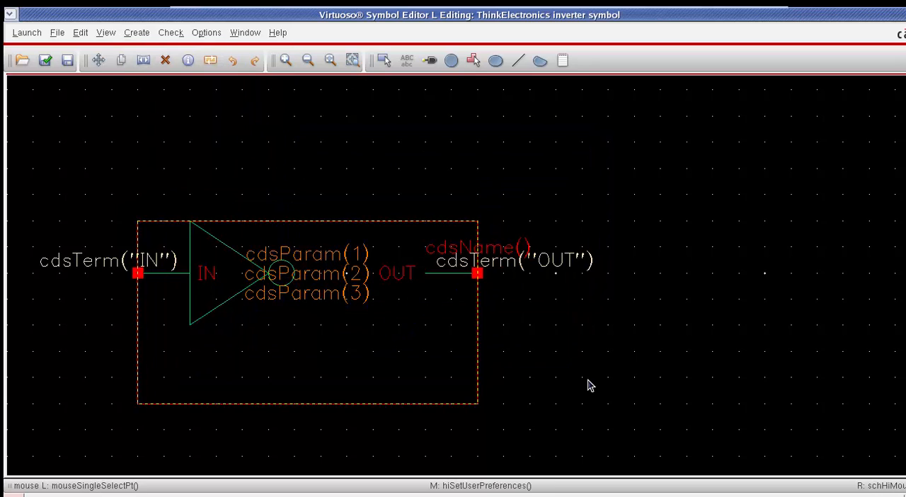
drag(544, 313, 360, 255)
drag(436, 274, 306, 285)
Step: Move the IN label below the input stub and the cdsName() label inside the triangle
click(333, 359)
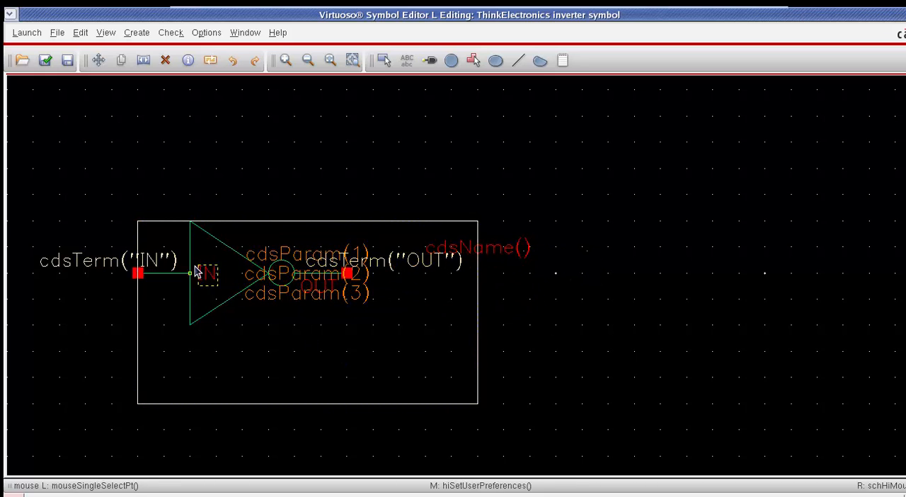
drag(199, 271, 163, 284)
drag(467, 255, 246, 281)
Step: Shrink the selection box so it ends at the OUT pin and at the lower corner of the triangle
drag(477, 298, 398, 302)
key(u)
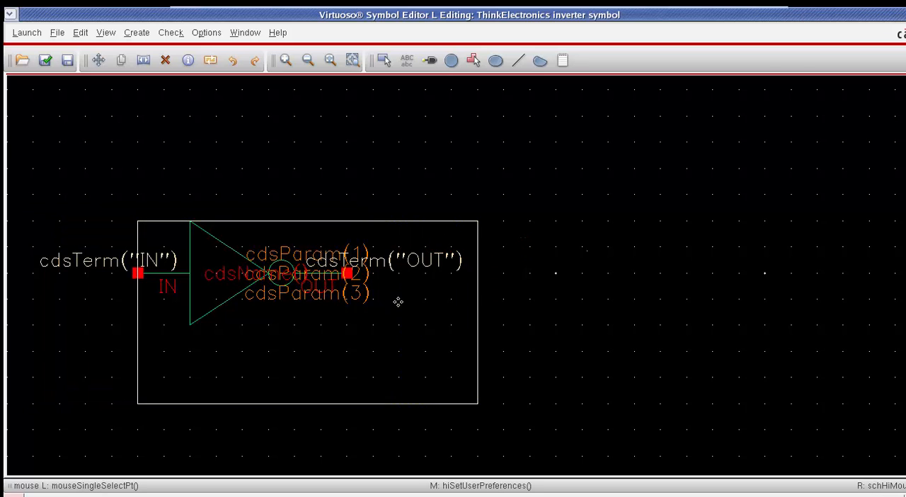
click(568, 326)
drag(478, 303, 347, 302)
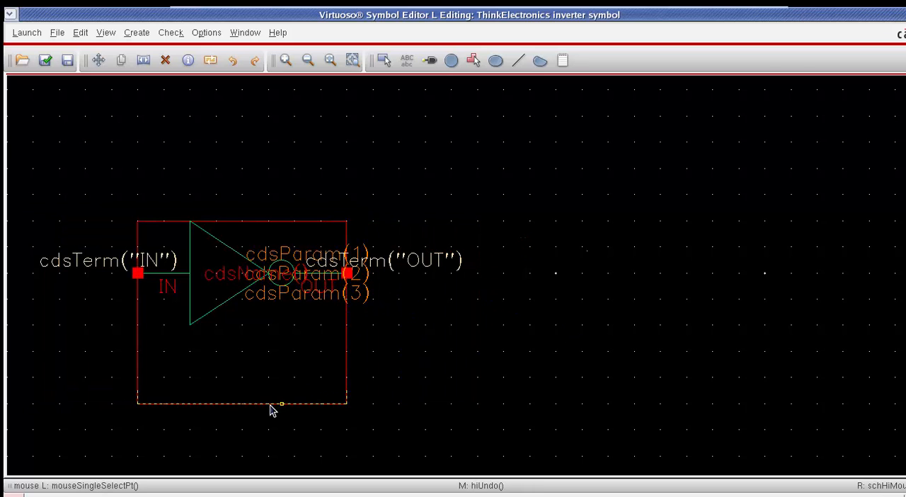
drag(272, 405, 269, 324)
key(f)
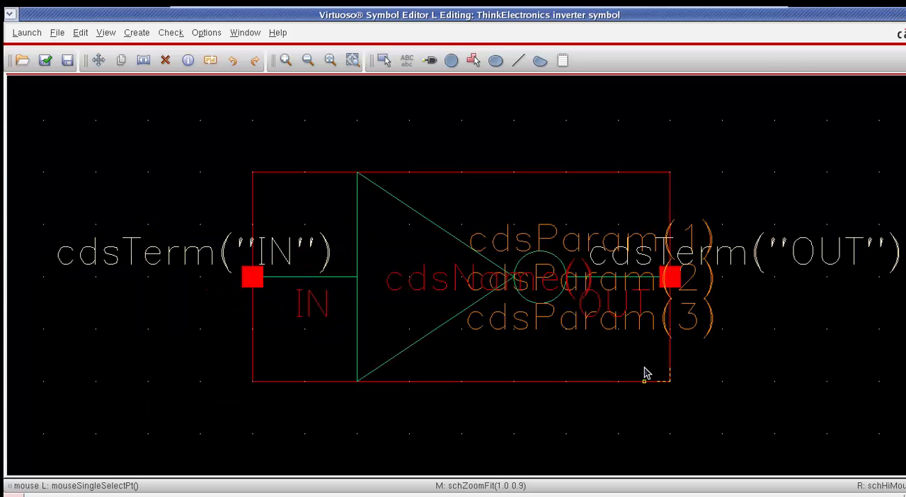
click(382, 287)
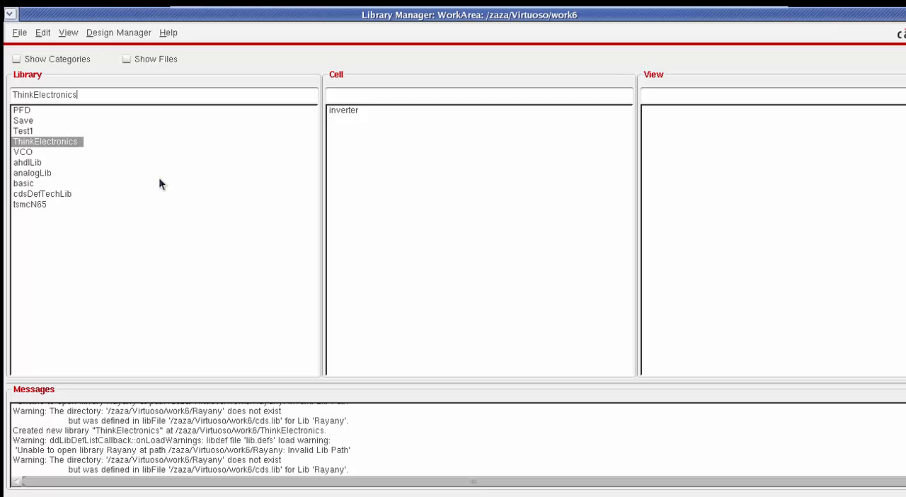
Step: Create a schematic cell view named test_inverter in the ThinkElectronics library and maximize its editor window
click(343, 110)
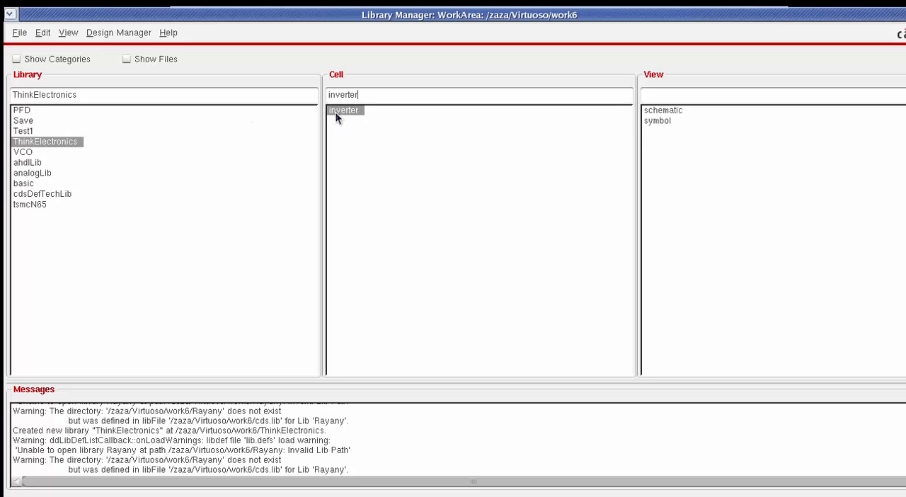
click(20, 33)
mouse_move(29, 47)
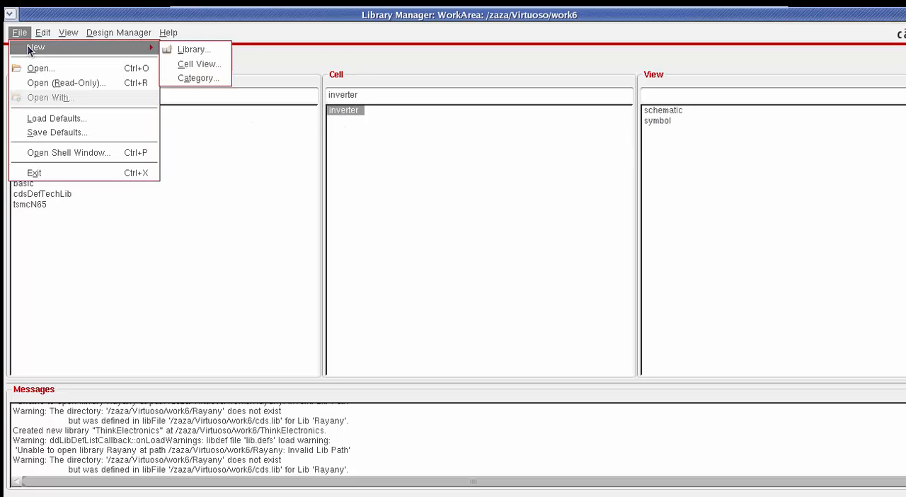
click(192, 60)
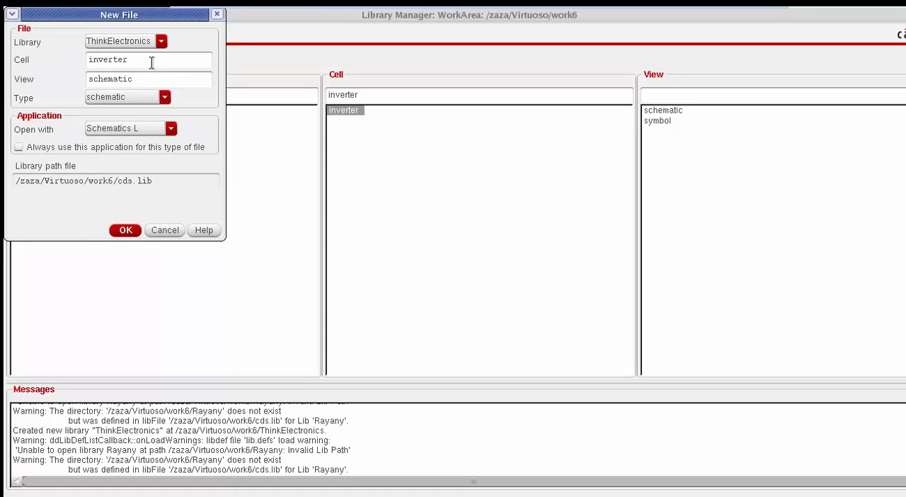
text(test_)
click(125, 230)
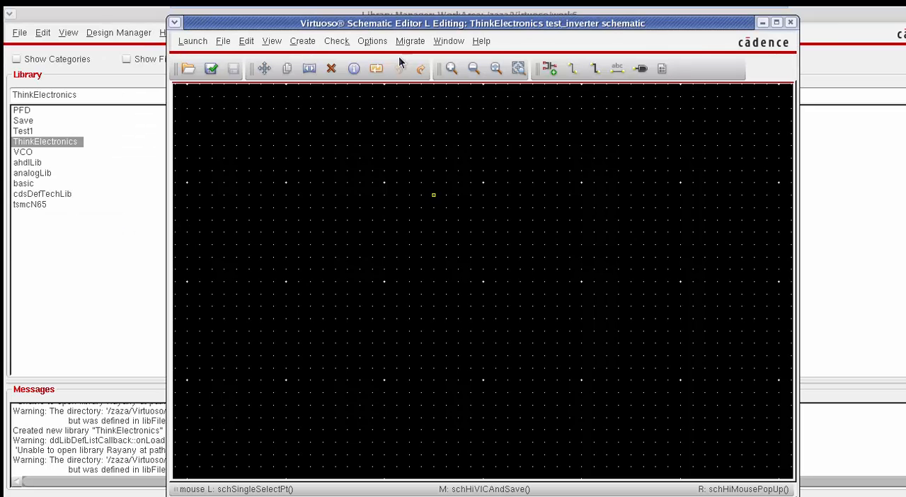
double_click(395, 12)
Step: Place an instance of the inverter symbol from the ThinkElectronics library in the test_inverter schematic
key(i)
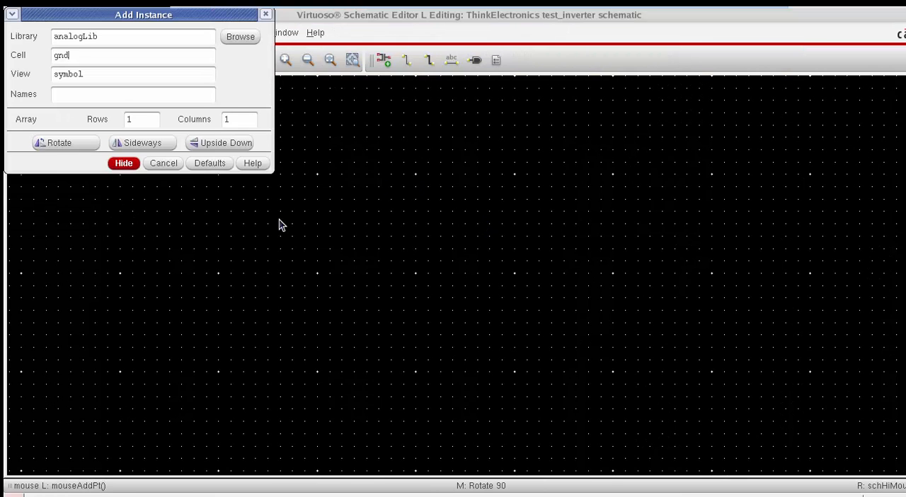
click(241, 36)
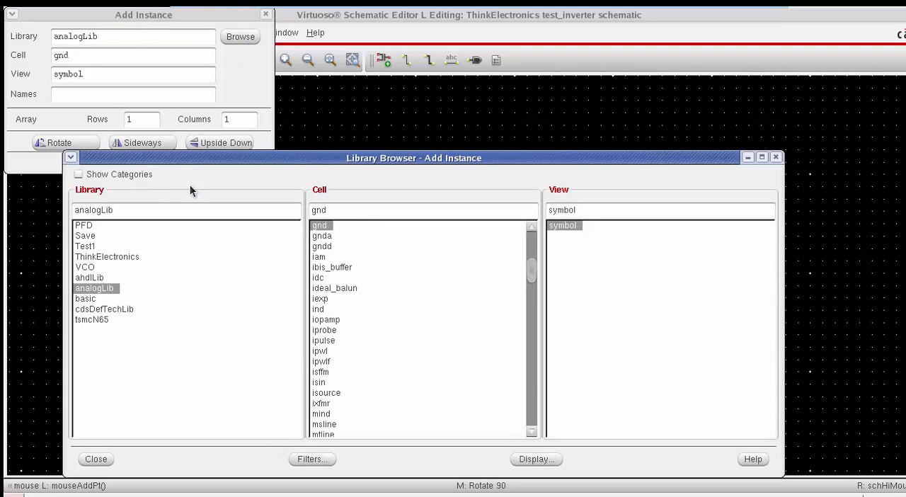
click(107, 257)
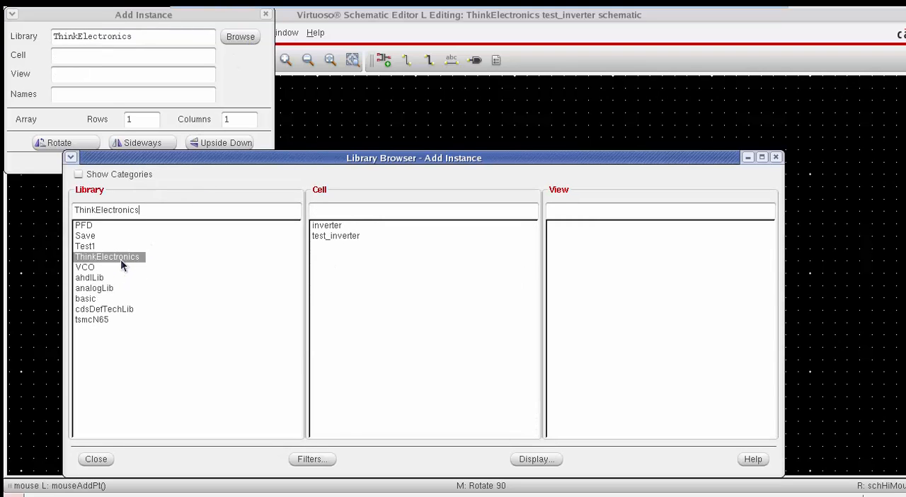
click(326, 225)
double_click(575, 224)
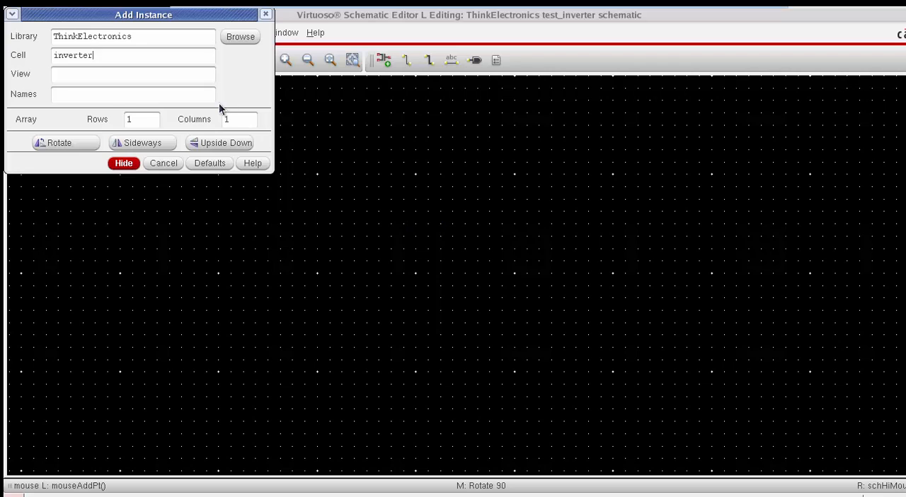
click(253, 42)
double_click(584, 220)
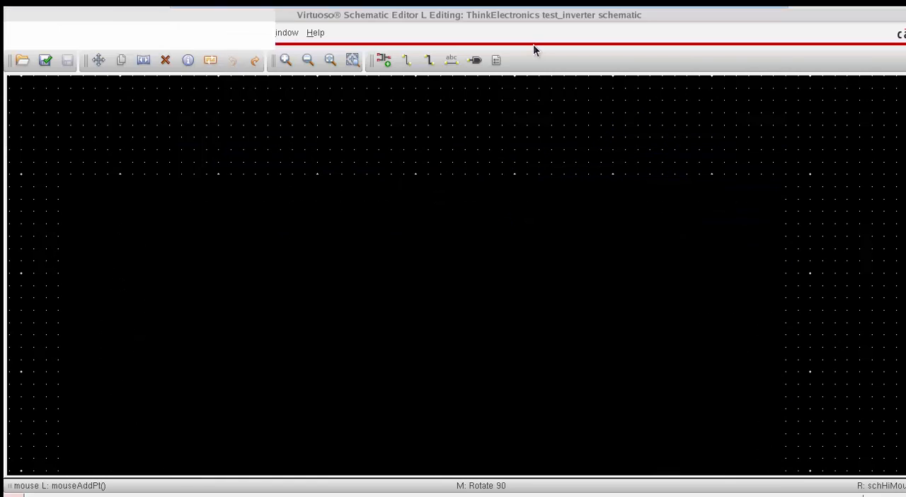
click(466, 244)
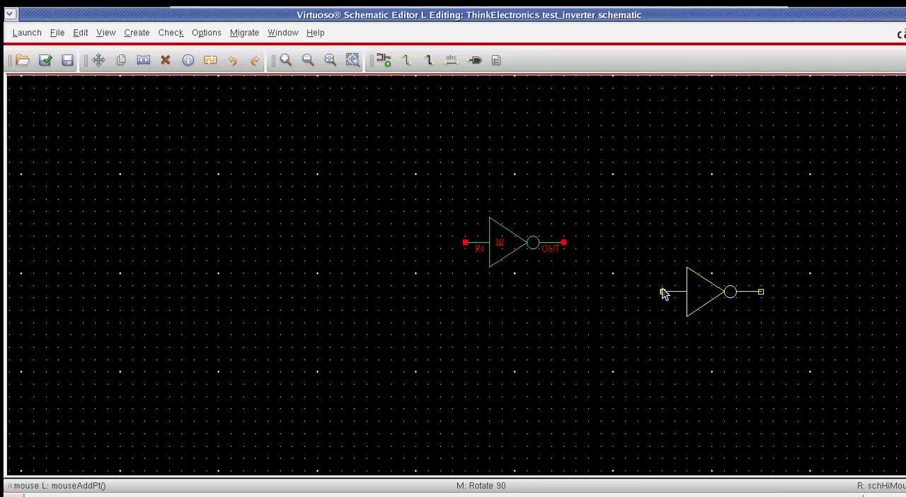
Step: Place two vdc sources from analogLib, one beside the inverter's IN pin and one further left
key(alt+Tab)
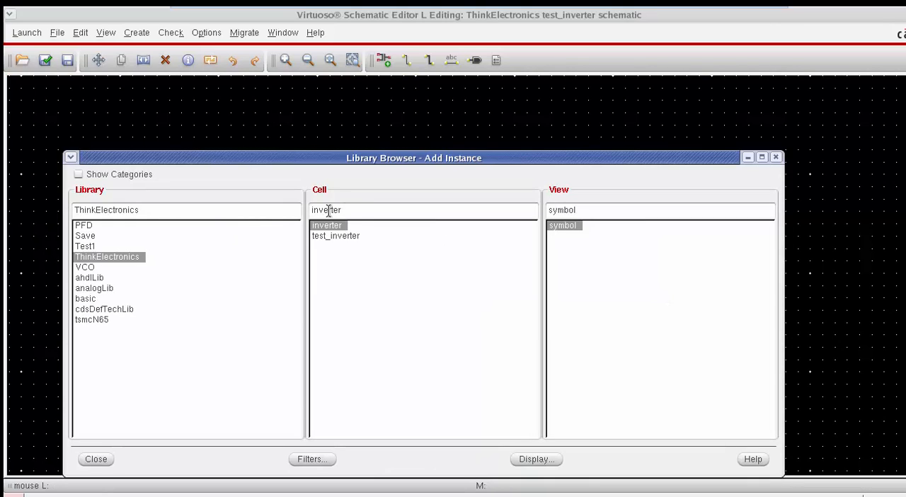
click(99, 289)
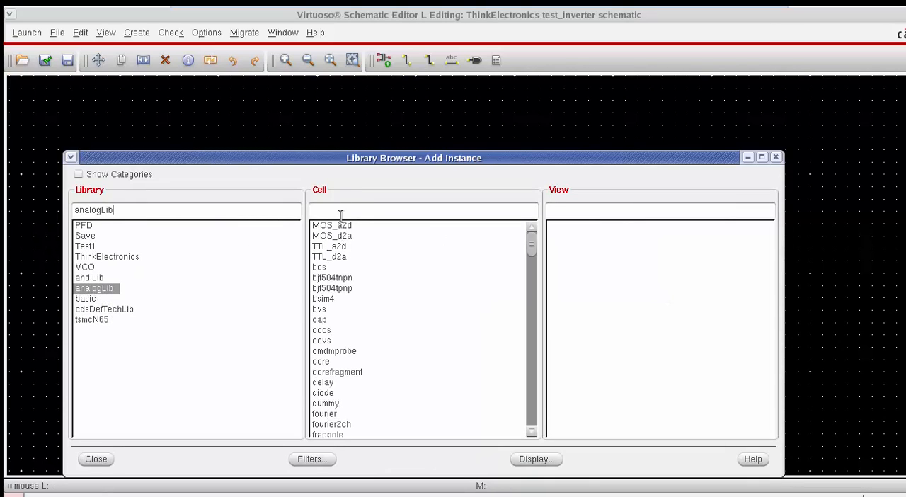
click(399, 211)
text(vdc)
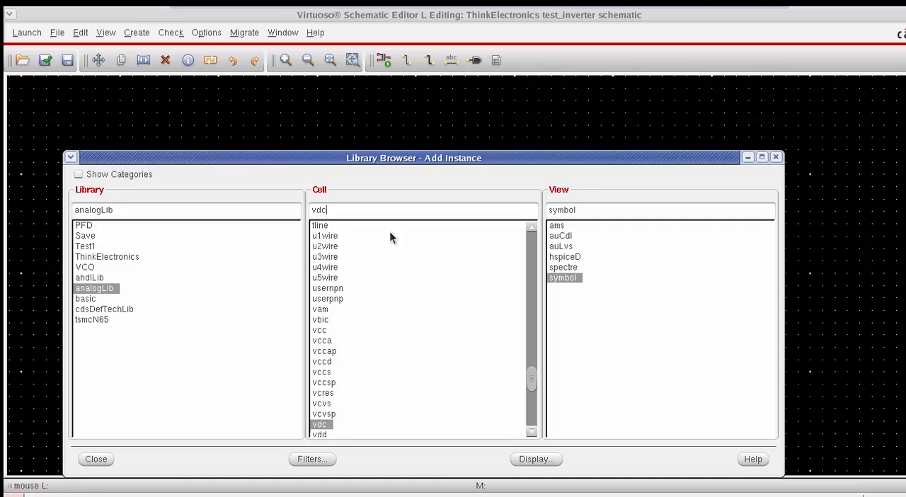
click(603, 72)
click(434, 243)
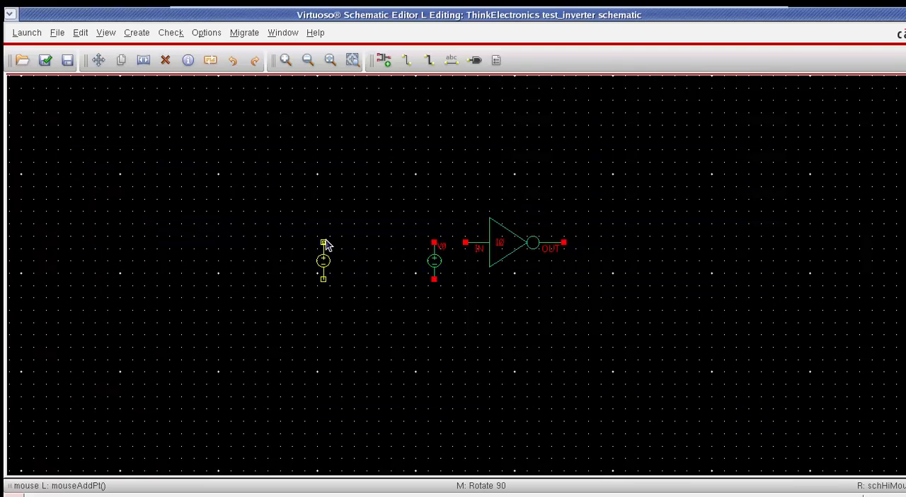
click(324, 243)
Step: Place a vdd symbol from analogLib above the voltage source farther from the inverter
key(i)
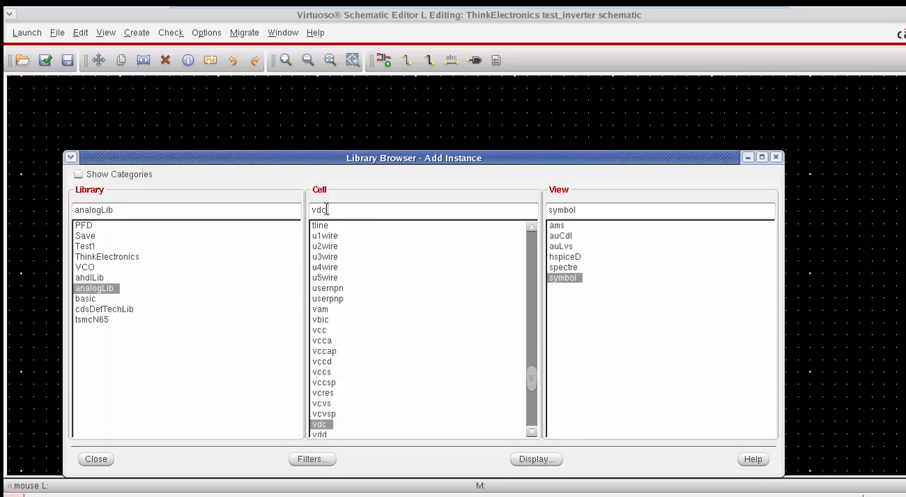
text(d)
key(alt+Tab)
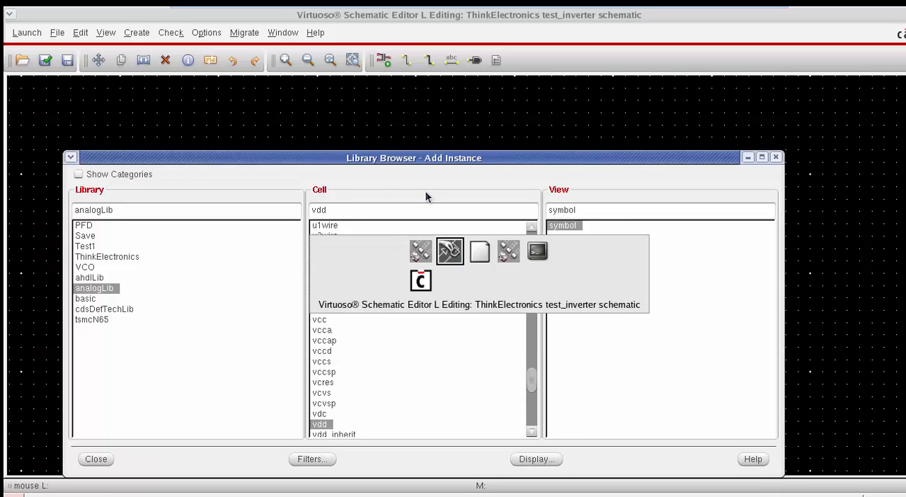
click(324, 212)
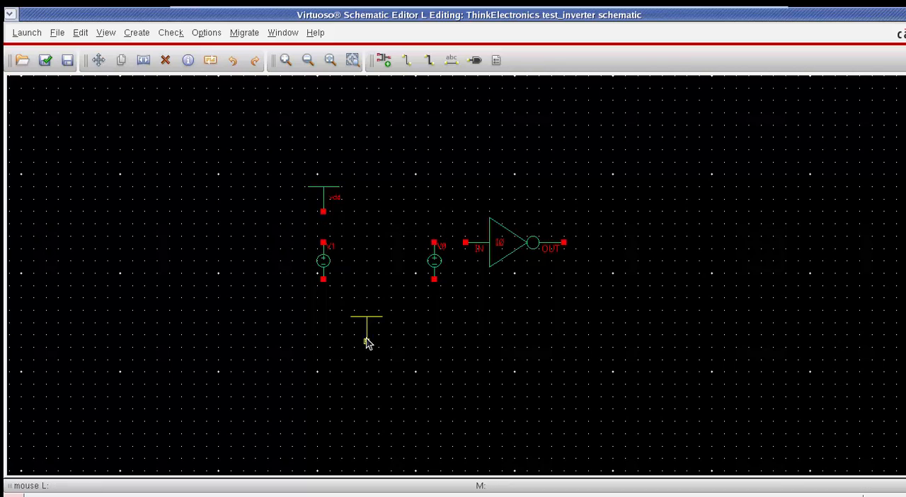
Step: Place a gnd symbol from analogLib at the negative terminal of each of the two vdc sources
key(alt+Tab)
double_click(322, 210)
text(gnd)
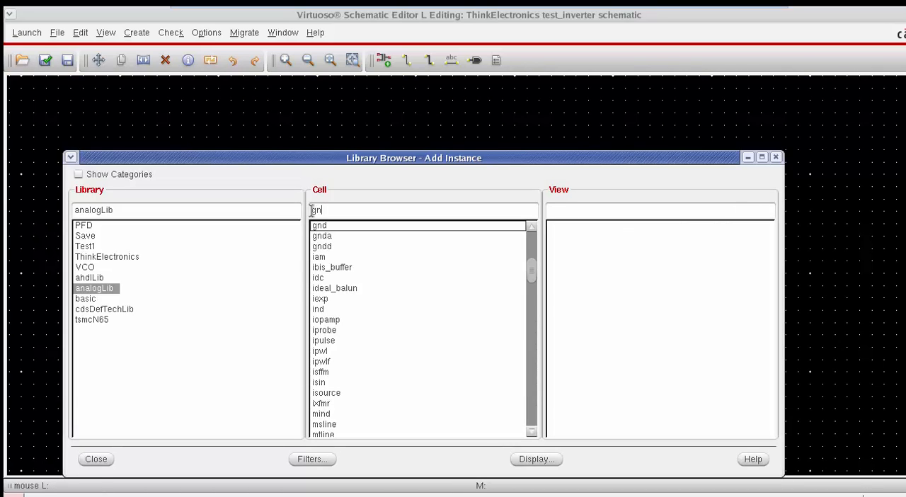
key(alt+Tab)
click(323, 280)
click(434, 280)
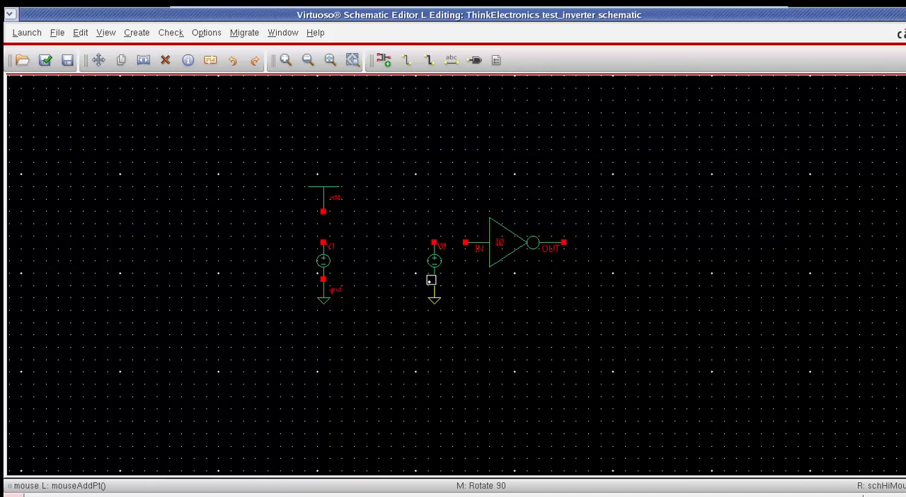
Step: Place a cap from analogLib beyond the inverter's OUT pin and copy a gnd symbol to its lower terminal
key(Escape)
key(i)
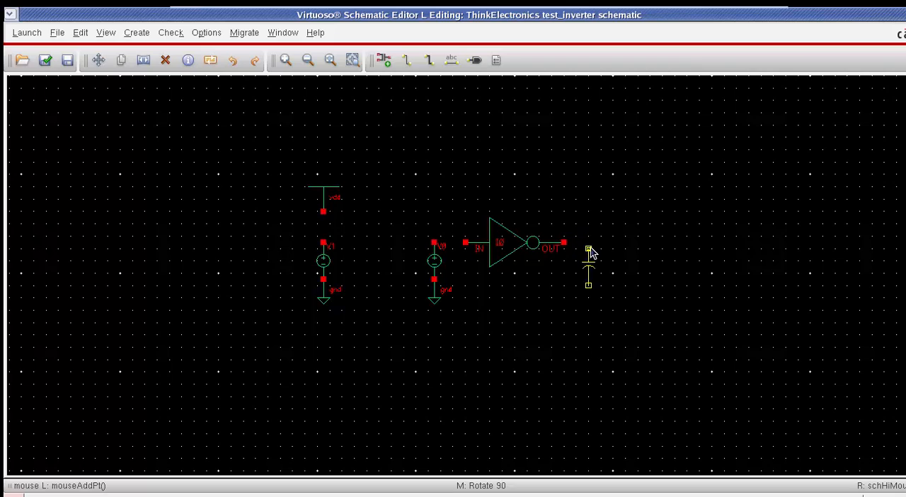
click(601, 244)
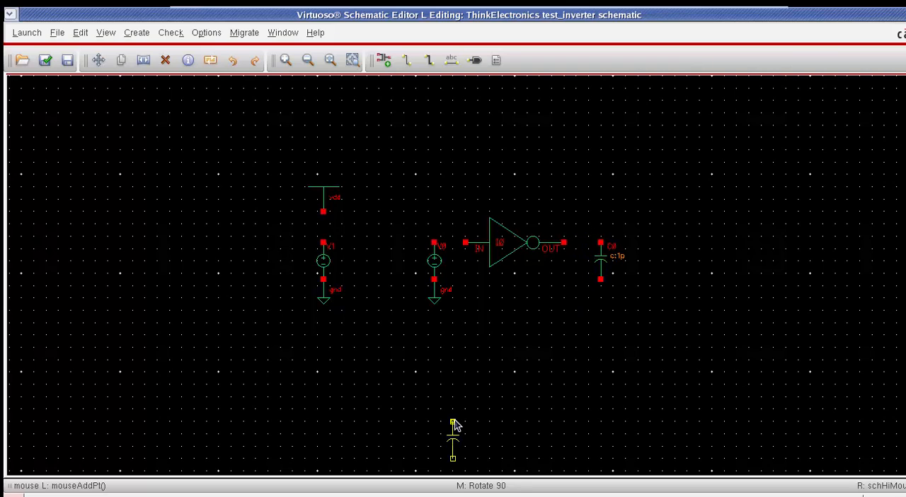
key(Escape)
click(433, 296)
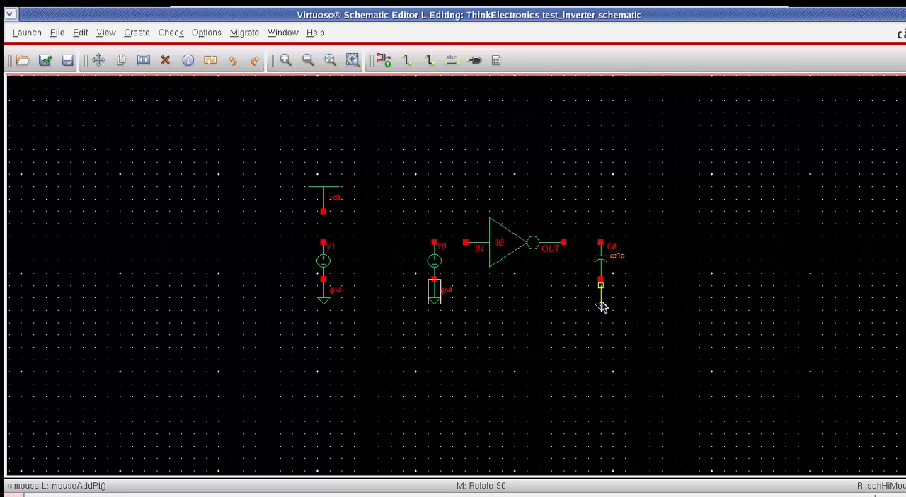
click(602, 303)
Step: Wire vdd to its voltage source, the other source to the inverter's IN pin, and the OUT pin to the capacitor
key(w)
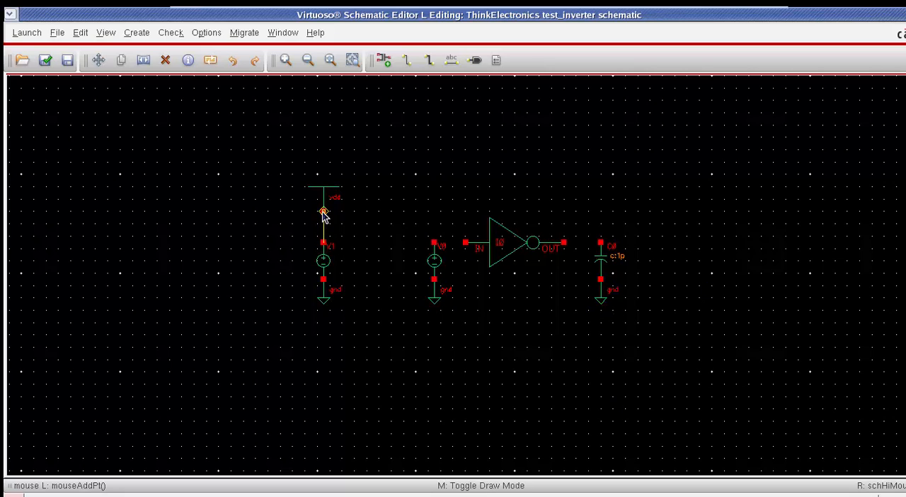
click(434, 242)
click(465, 242)
click(563, 243)
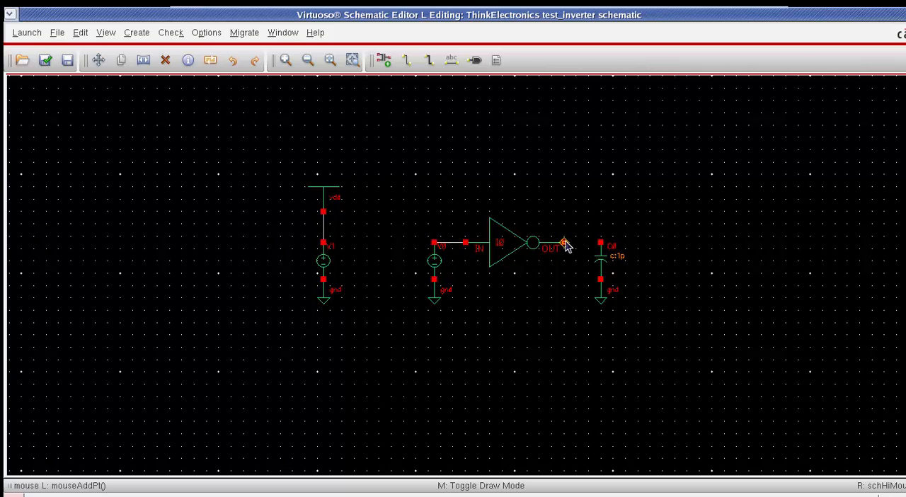
click(601, 242)
key(Escape)
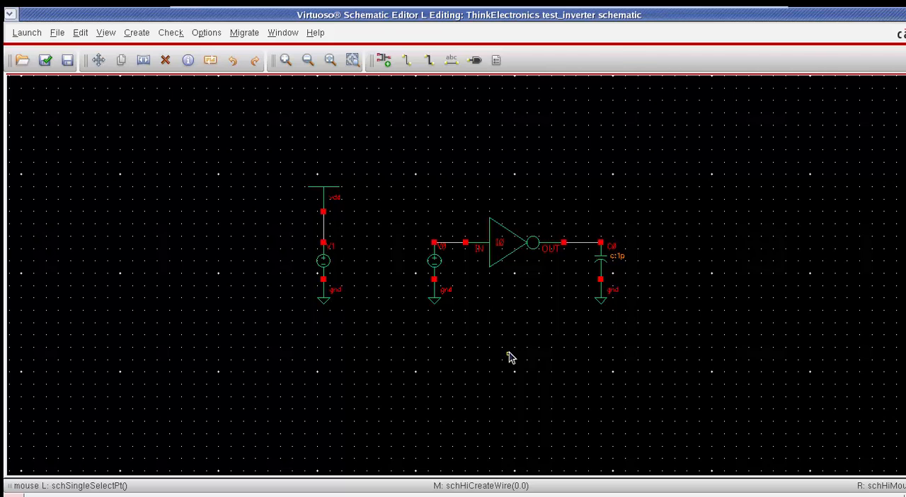
Step: Label the inverter's input wire IN and its output wire OUT
key(l)
text(I)
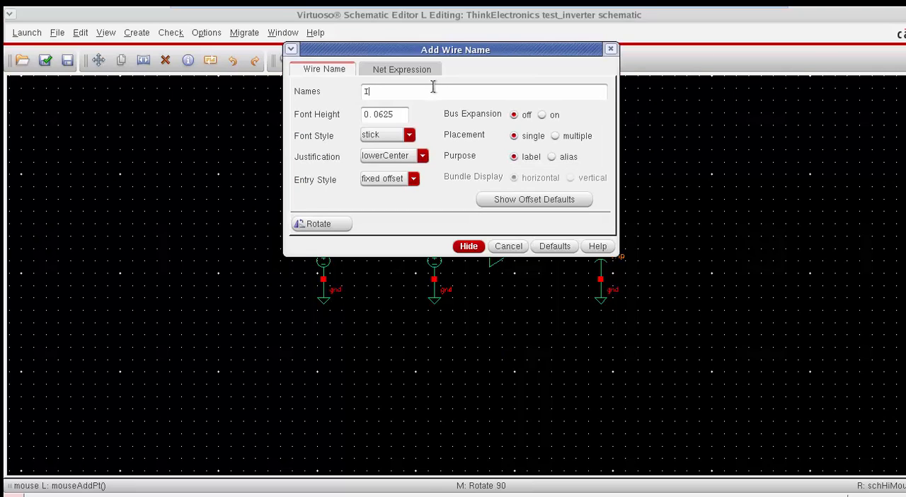
text(N OUT)
key(Return)
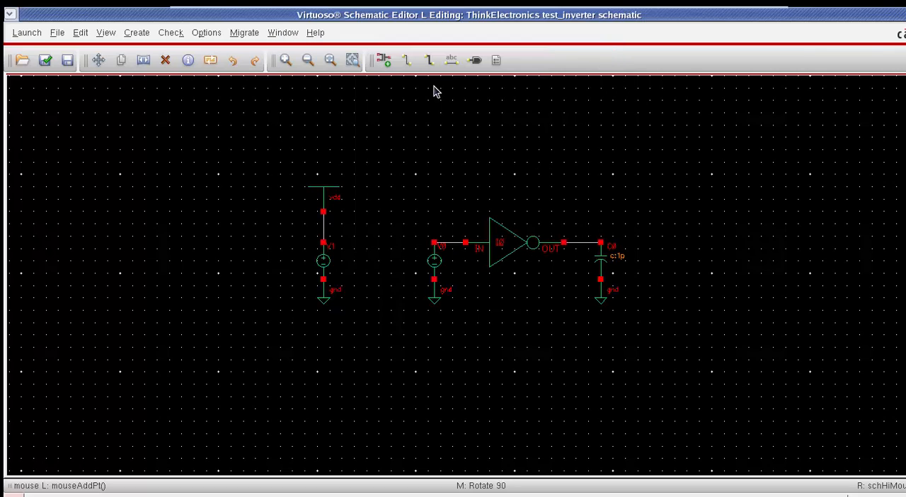
click(453, 241)
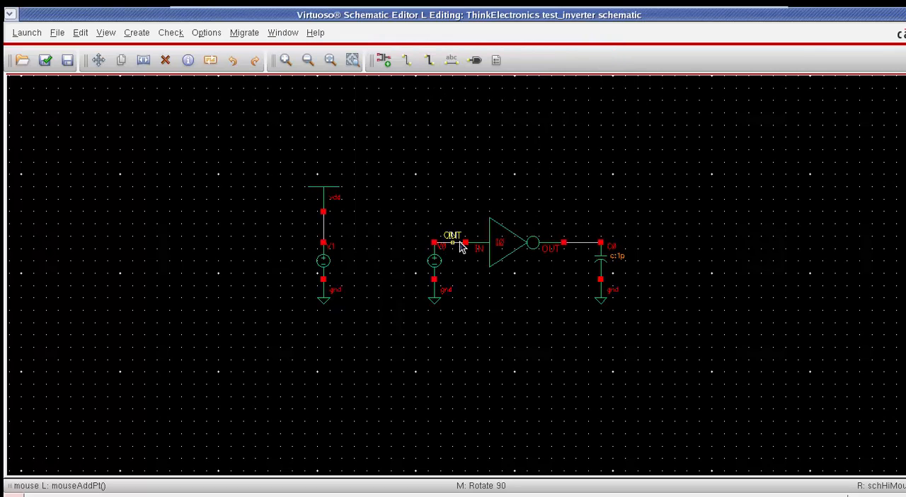
click(582, 243)
key(Escape)
Step: Add the note text "This is my inverter" above the inverter symbol and delete it again
key(shift+m)
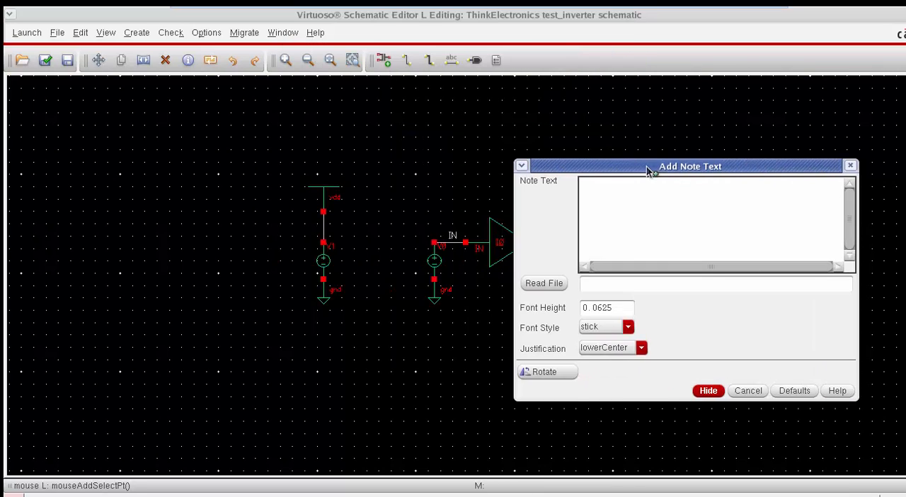
click(641, 213)
text(This is me)
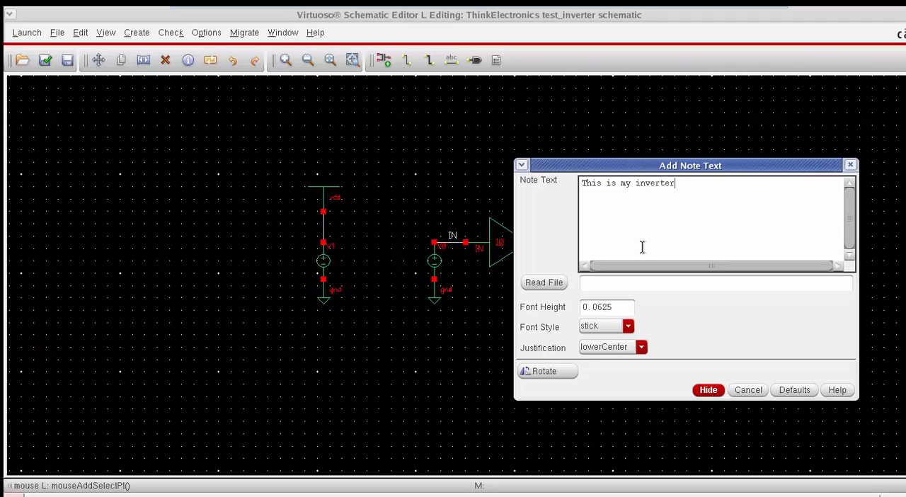
click(710, 390)
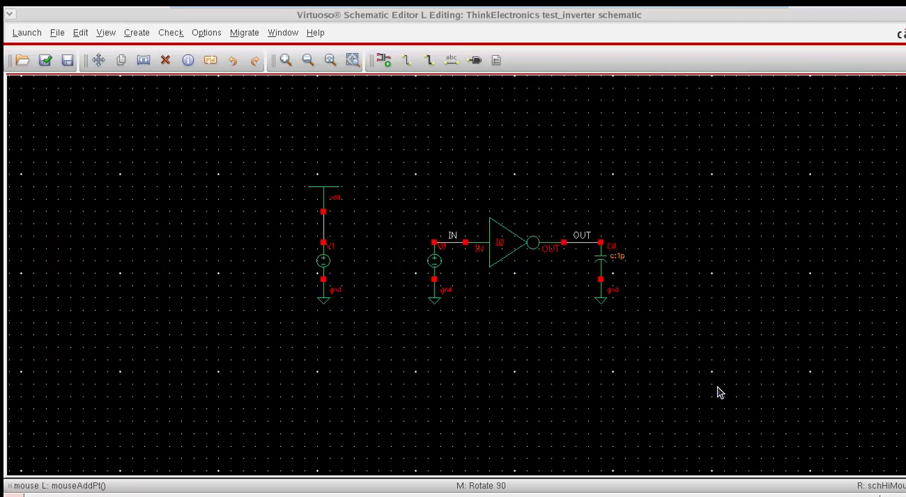
click(514, 204)
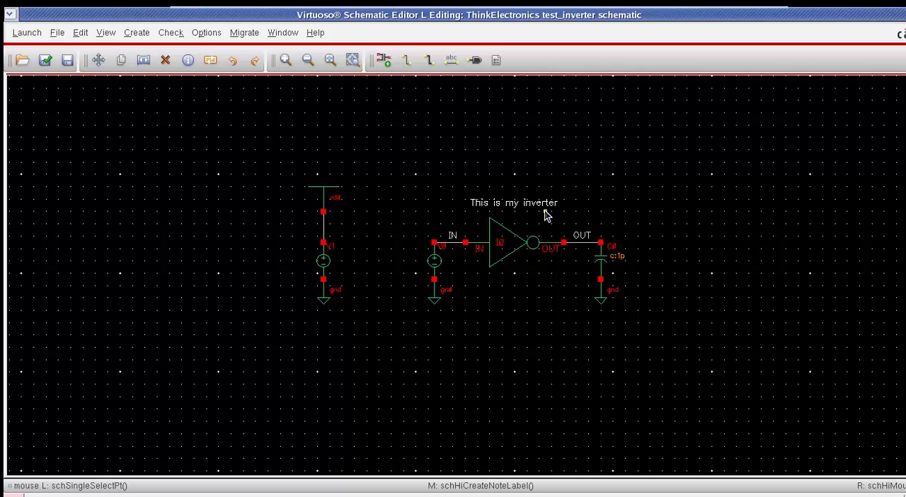
key(Delete)
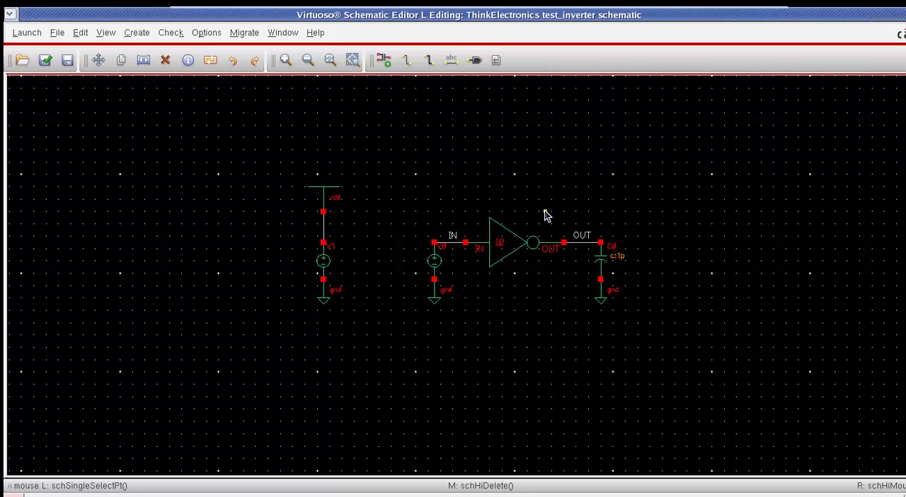
Step: Add a pin named OUT wired to the capacitor's upper terminal, and check and save the schematic
text(p)
text(OUT)
key(Return)
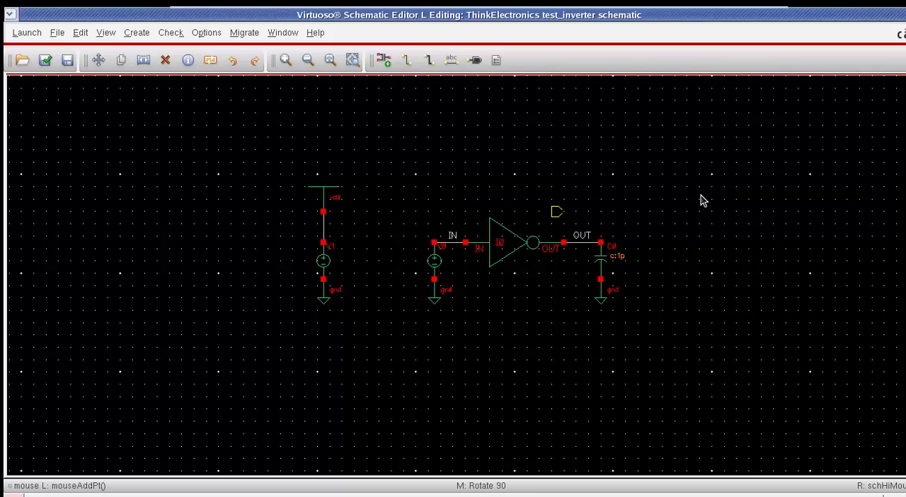
click(659, 243)
key(w)
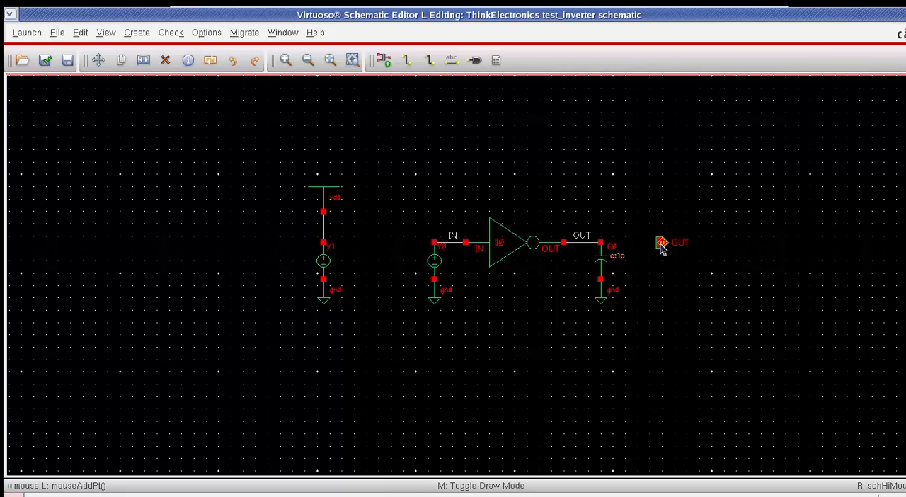
click(660, 244)
click(601, 244)
key(Escape)
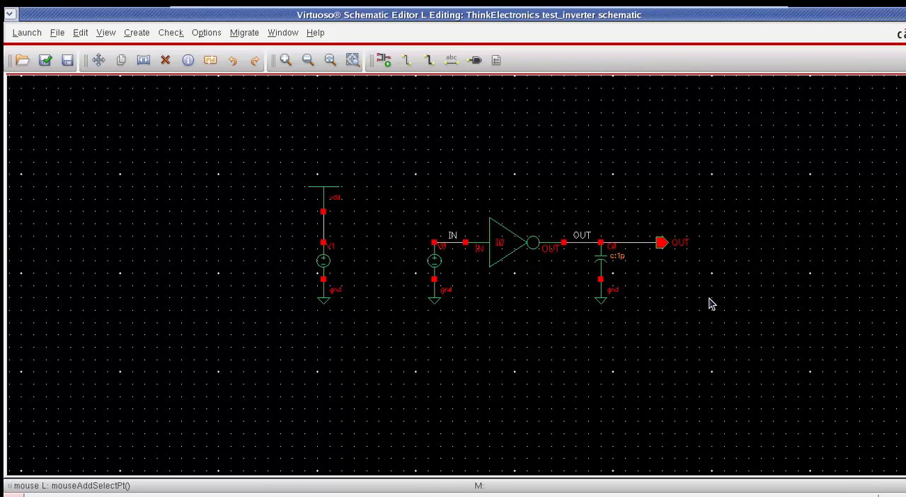
key(shift+x)
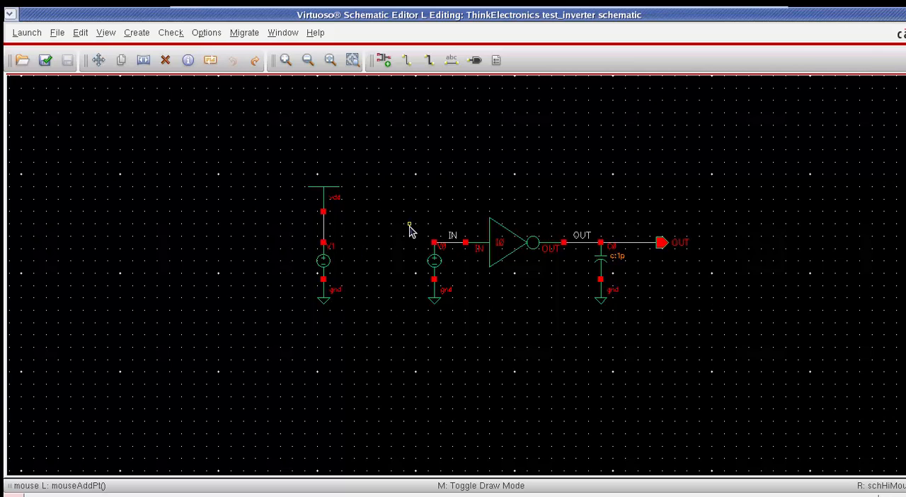
key(Escape)
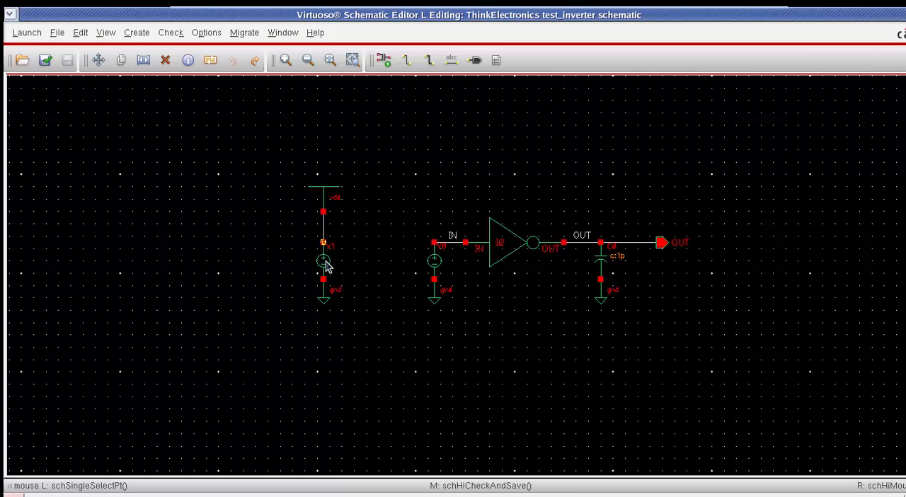
Step: Set the DC voltage of the vdc source connected to vdd to 1
click(322, 263)
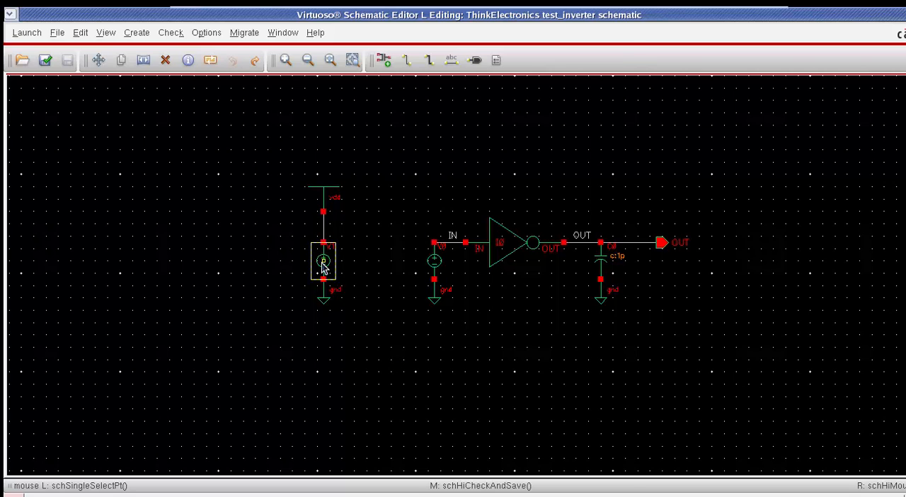
key(q)
click(433, 369)
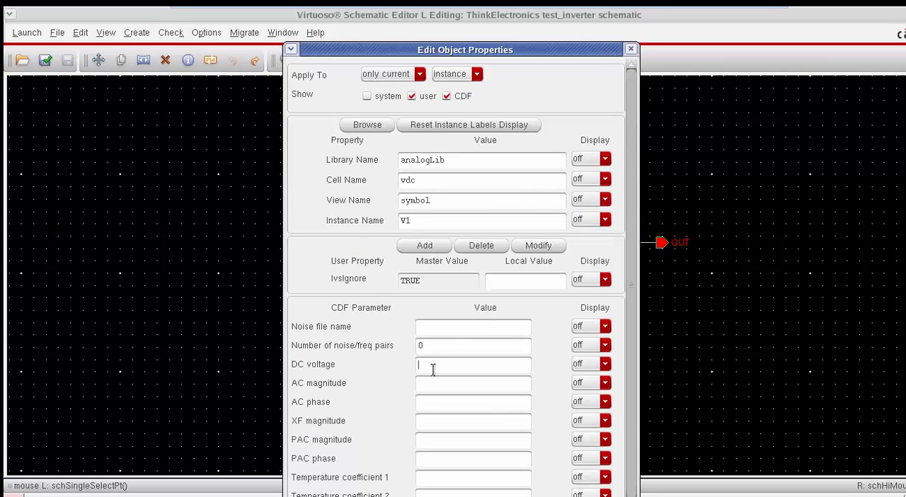
text(1)
key(Return)
Step: Set the DC voltage of the vdc source at the inverter's input to the variable Vbias
click(436, 268)
key(q)
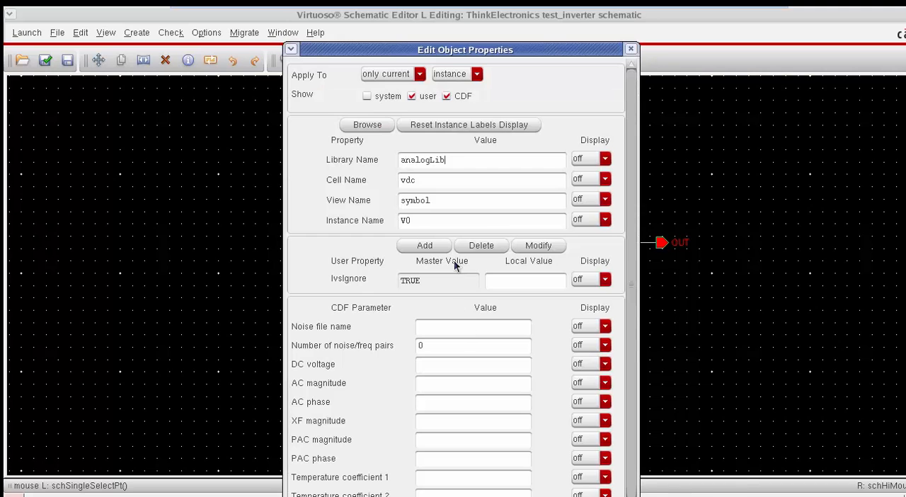
scroll(621, 258, down, 1)
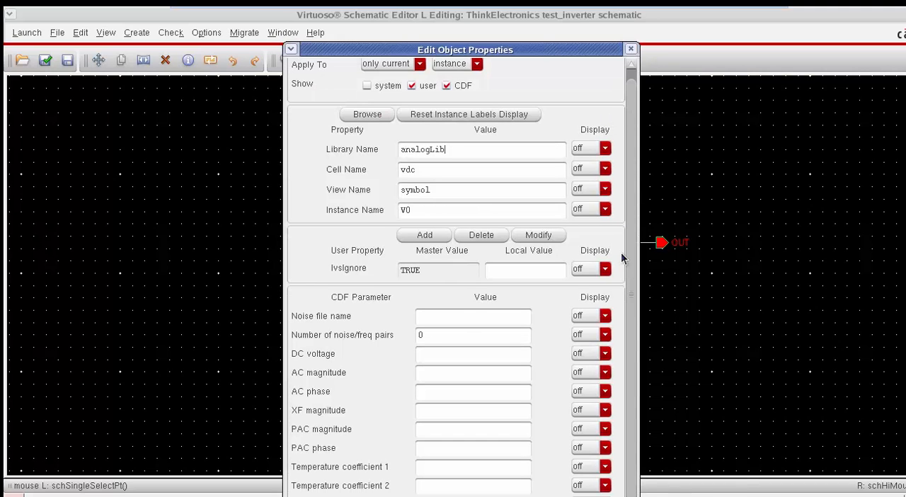
click(433, 354)
text(Vbias)
key(Return)
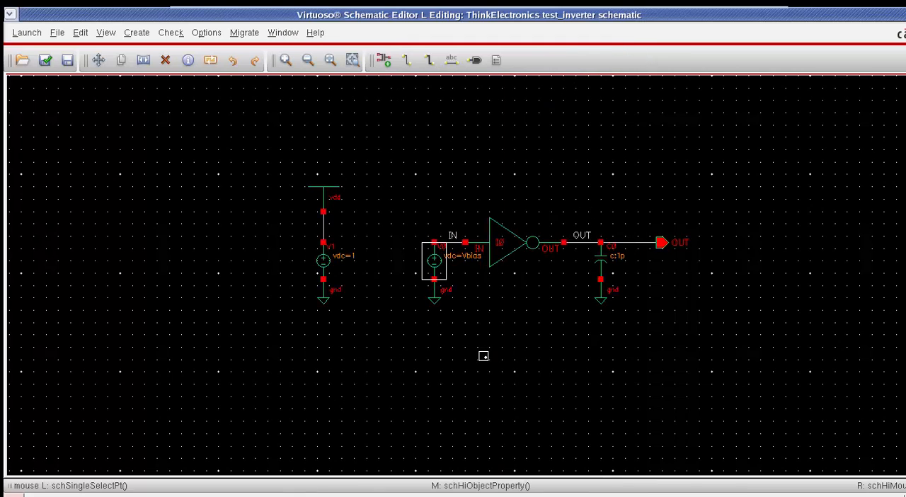
Step: Set the load capacitor's capacitance to 10f, and check and save the schematic
click(600, 267)
key(q)
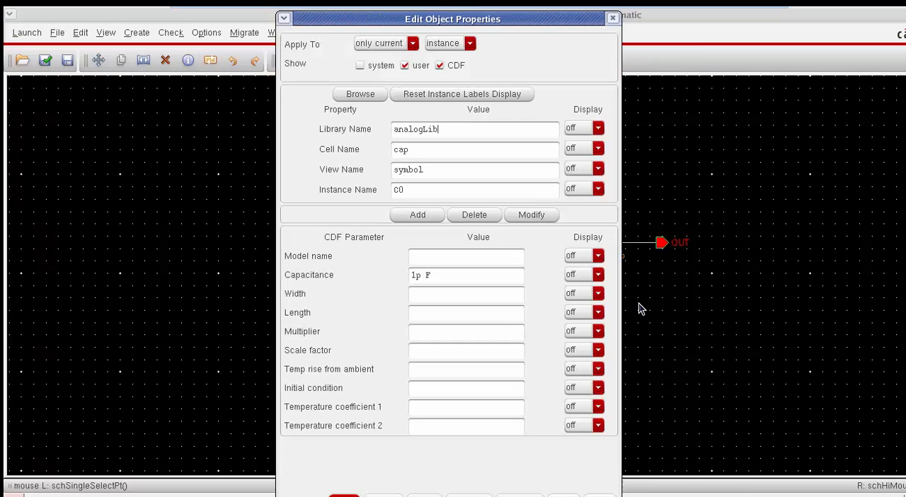
click(419, 275)
text(10f)
key(Return)
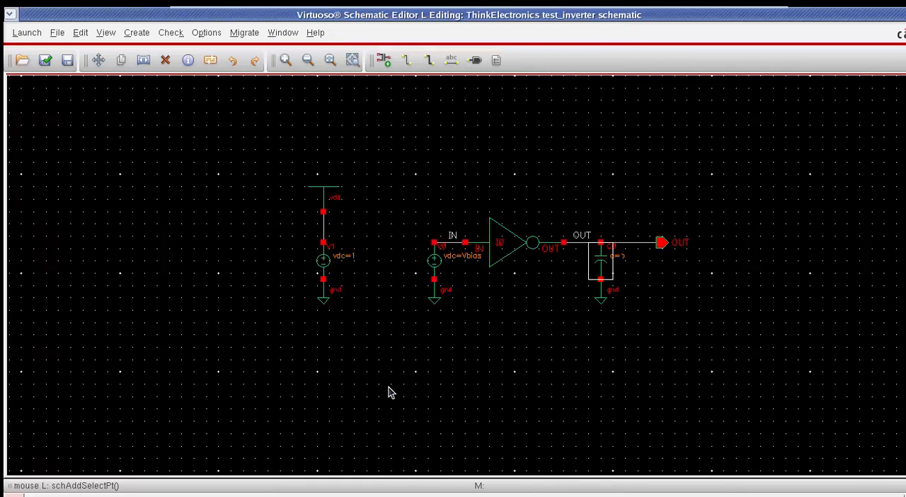
key(shift+x)
key(f)
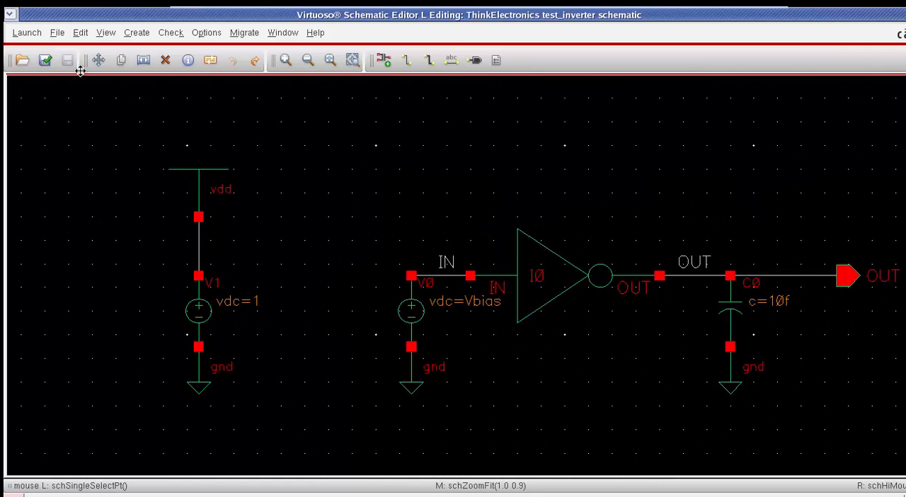
Step: Launch ADE L for the test_inverter schematic and move its window over the middle of the schematic
click(27, 32)
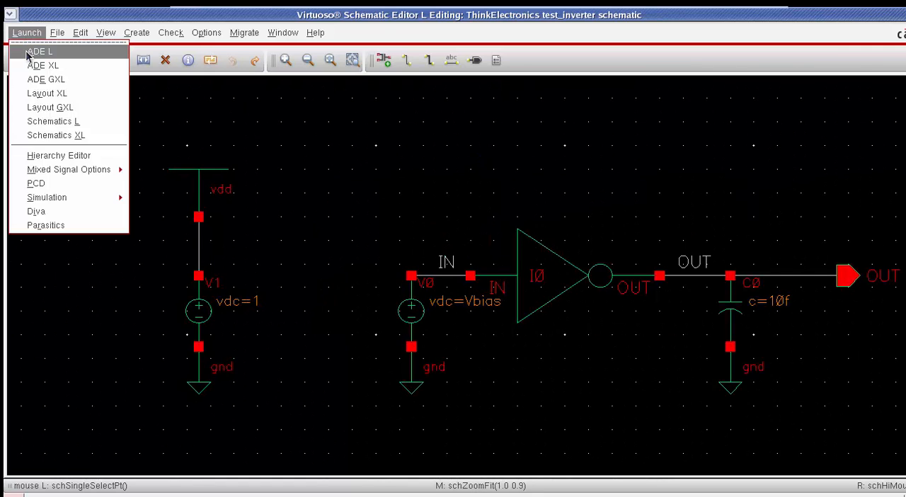
click(32, 52)
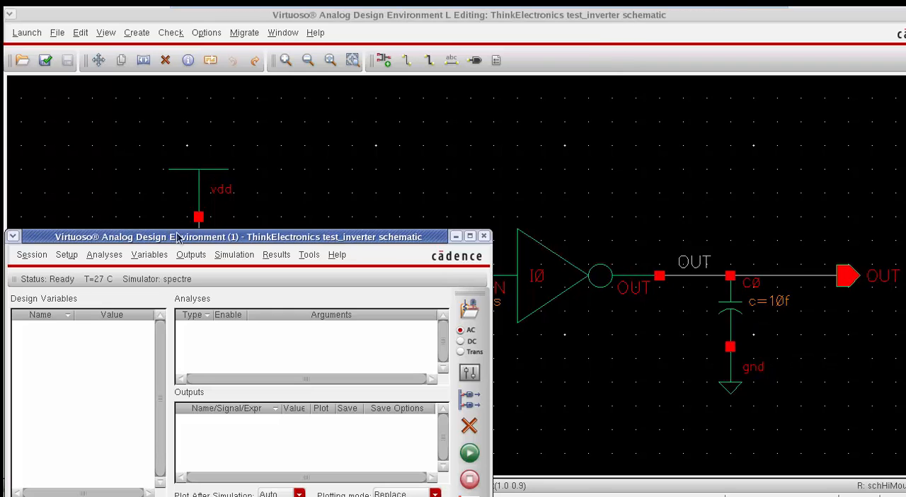
drag(181, 245, 369, 105)
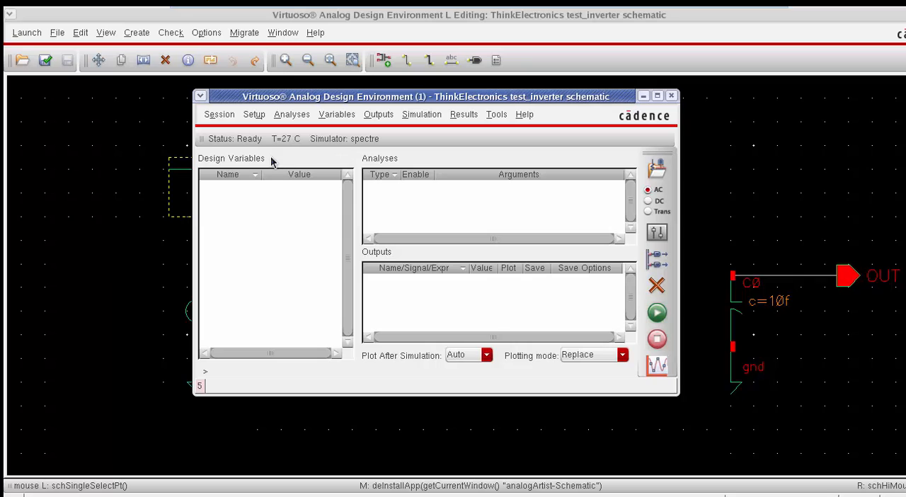
Step: Copy the design variables from the cellview and set Vbias to 500m
click(342, 117)
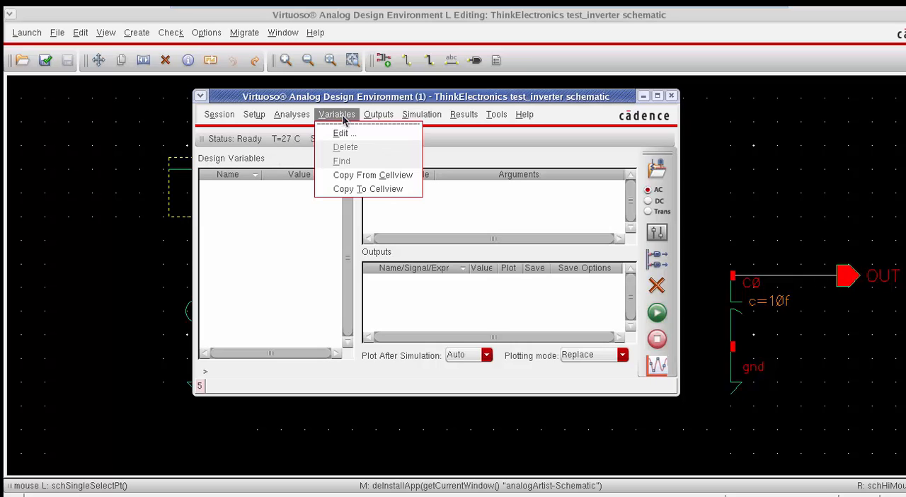
click(386, 174)
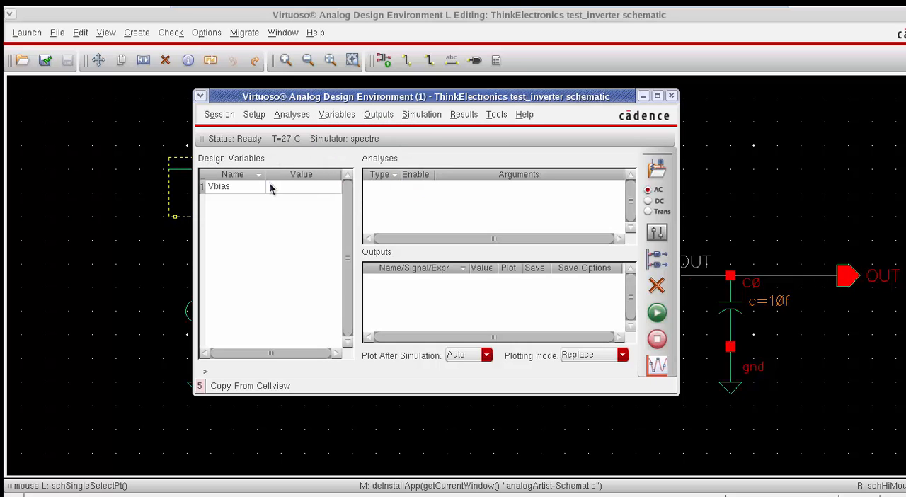
click(290, 191)
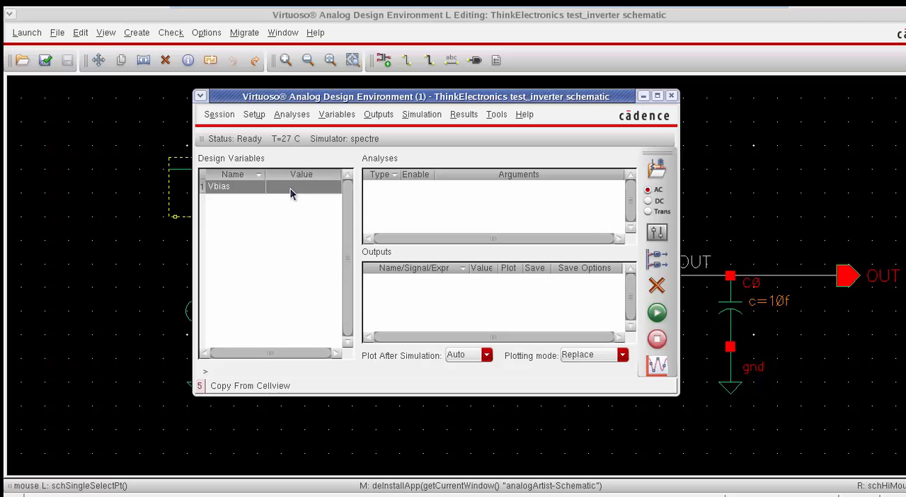
click(290, 192)
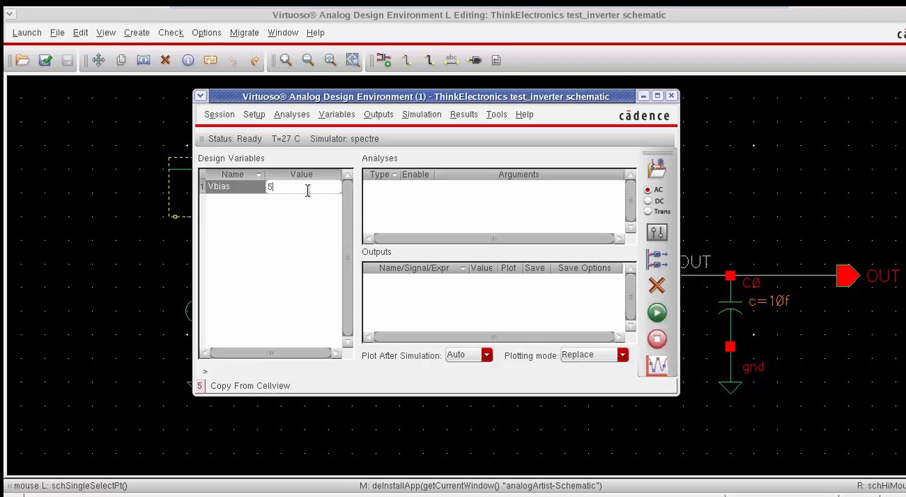
text(500m)
key(Return)
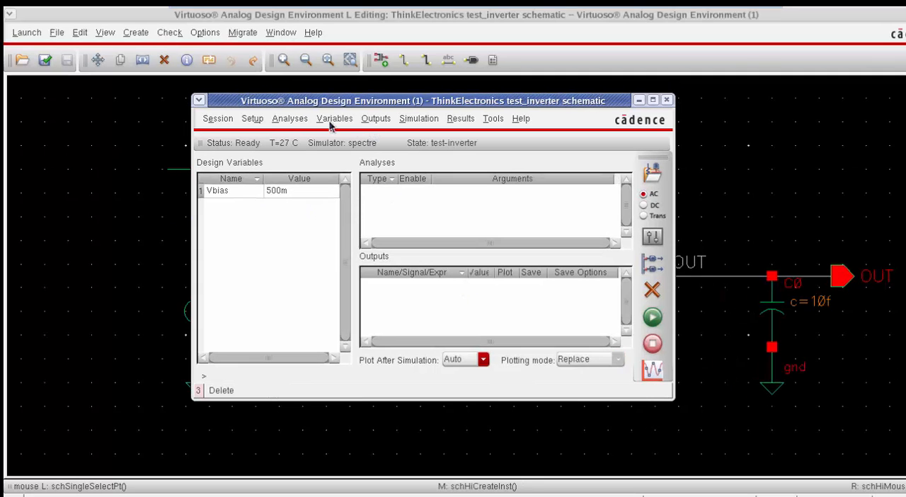
Step: Select the OUT and IN nets on the schematic as outputs to be plotted
click(375, 119)
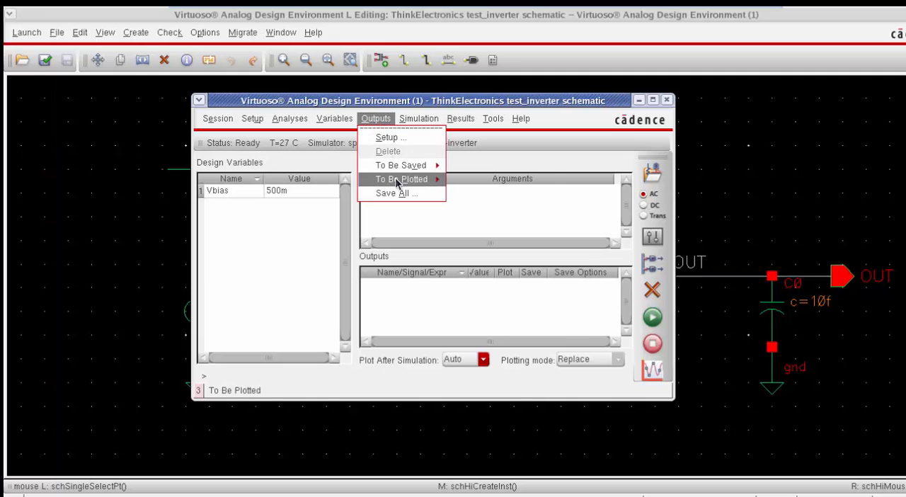
mouse_move(396, 181)
click(492, 182)
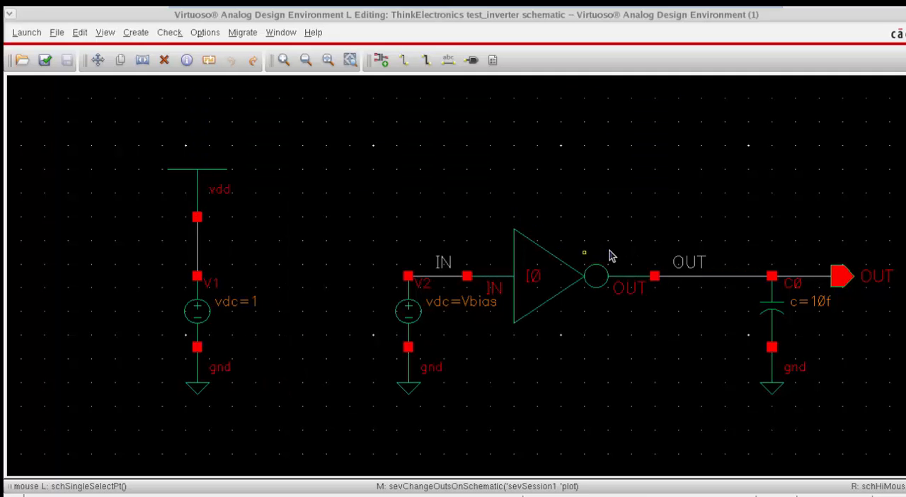
click(678, 262)
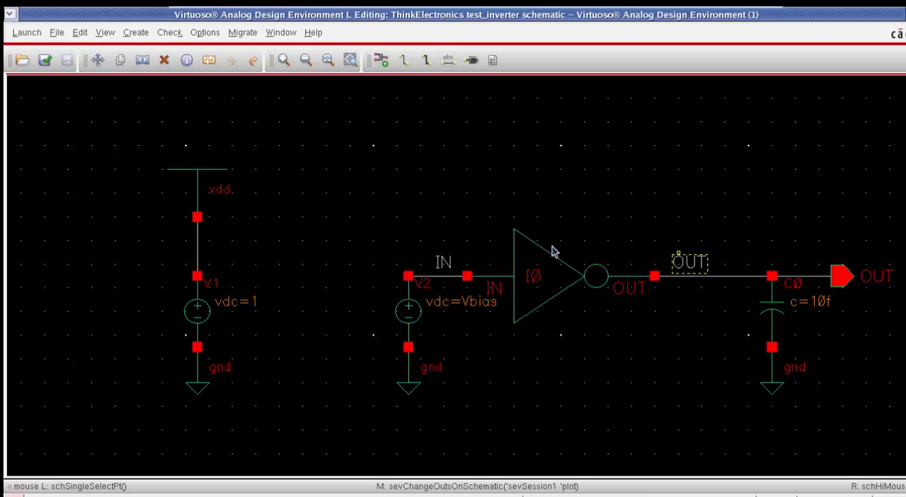
click(445, 262)
key(Escape)
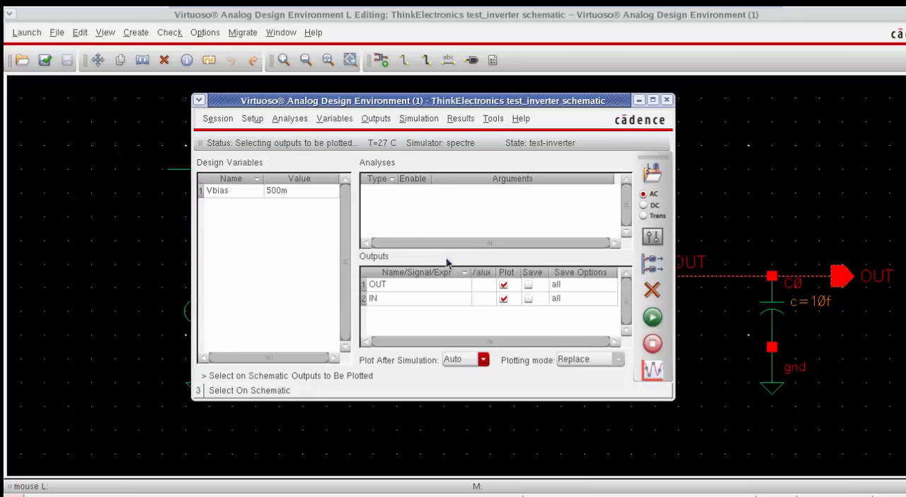
Step: Add a transient analysis with a stop time of 500u and conservative accuracy
click(298, 120)
click(300, 137)
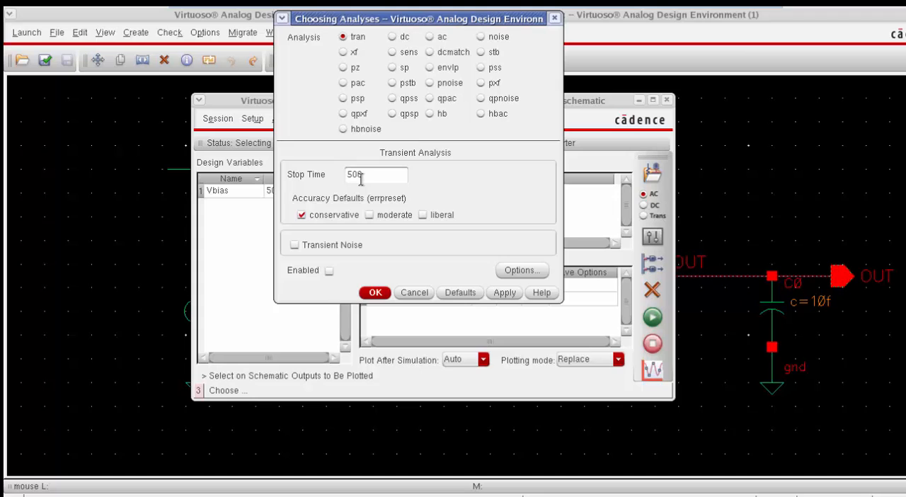
click(375, 292)
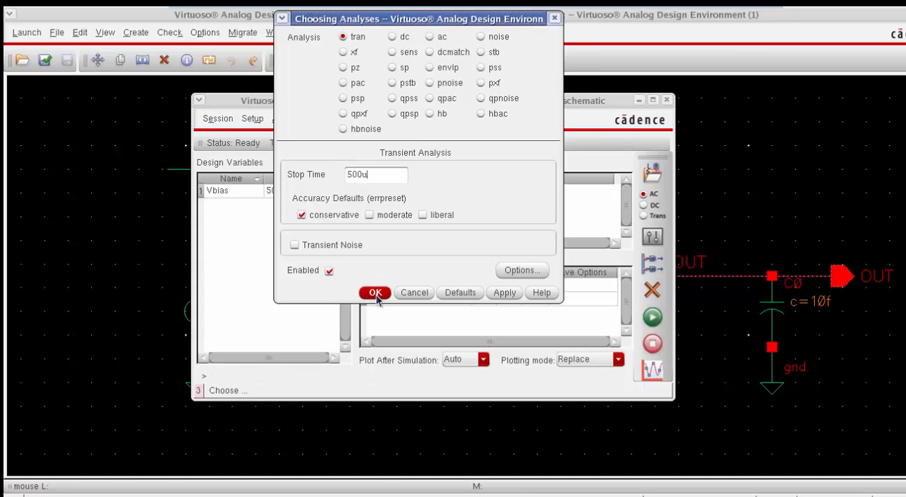
Step: Change the cell of the voltage source at the inverter's input to vpulse and apply it
click(632, 51)
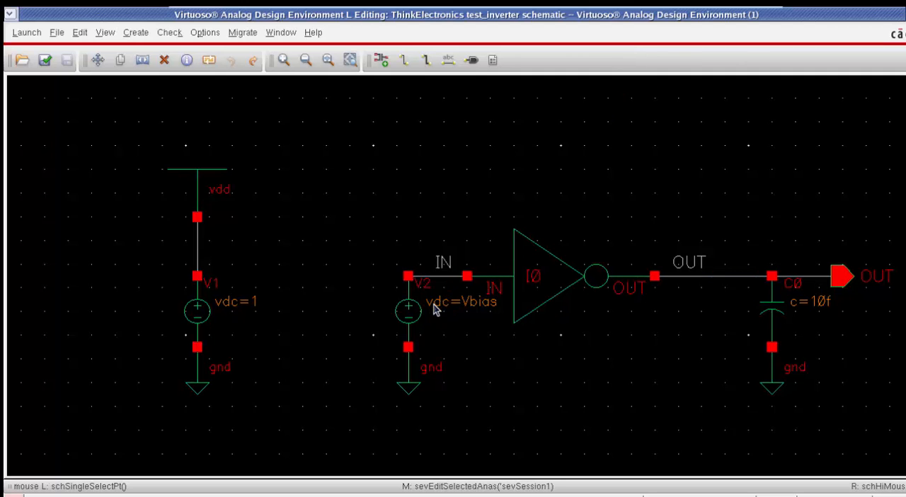
double_click(410, 316)
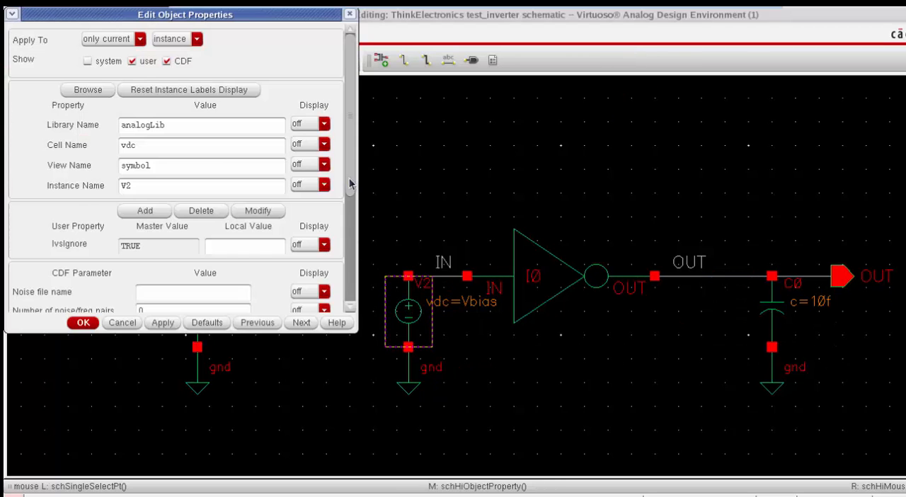
drag(125, 146, 143, 147)
text(pulse)
click(163, 322)
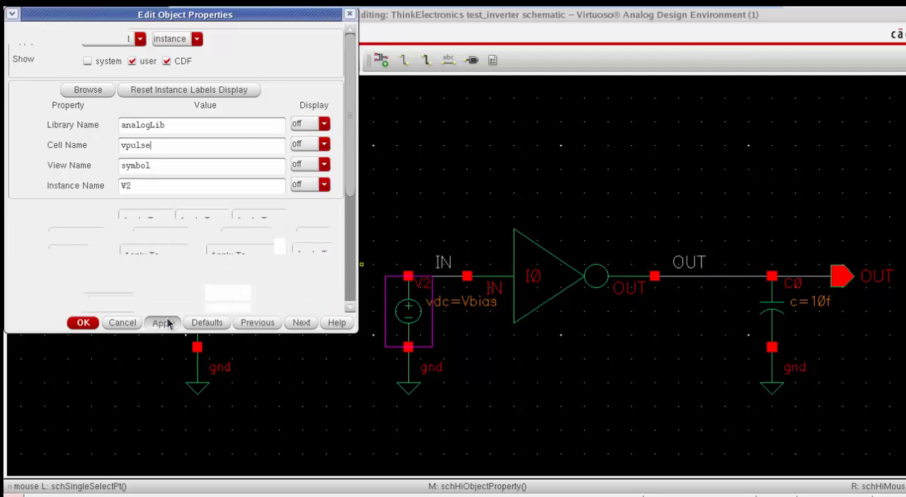
Step: Set the input pulse source to Voltage 1 0 V, Voltage 2 1 V, period 10u, delay 0, rise and fall time 1p, and pulse width 5u
drag(349, 138, 351, 216)
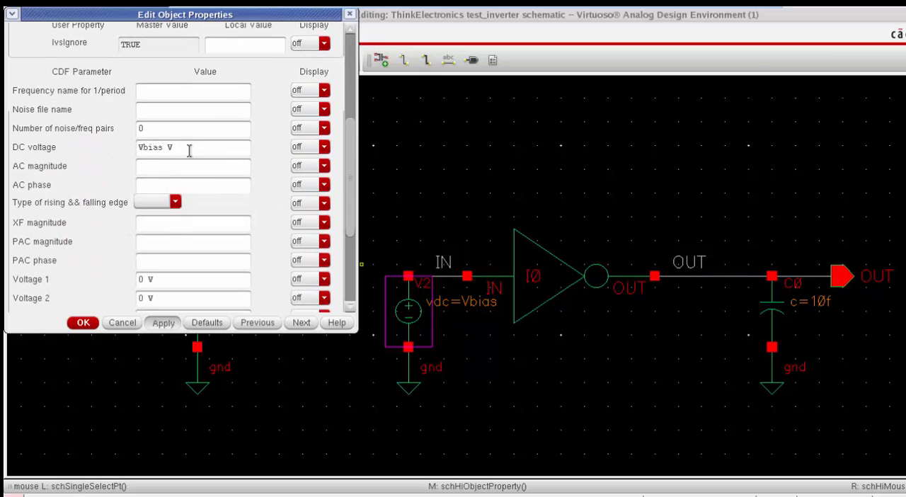
drag(351, 143, 186, 208)
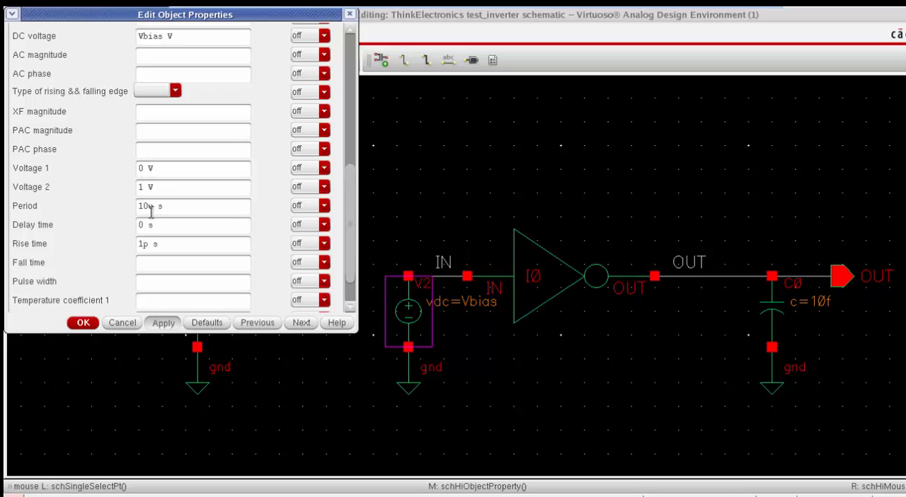
key(Tab)
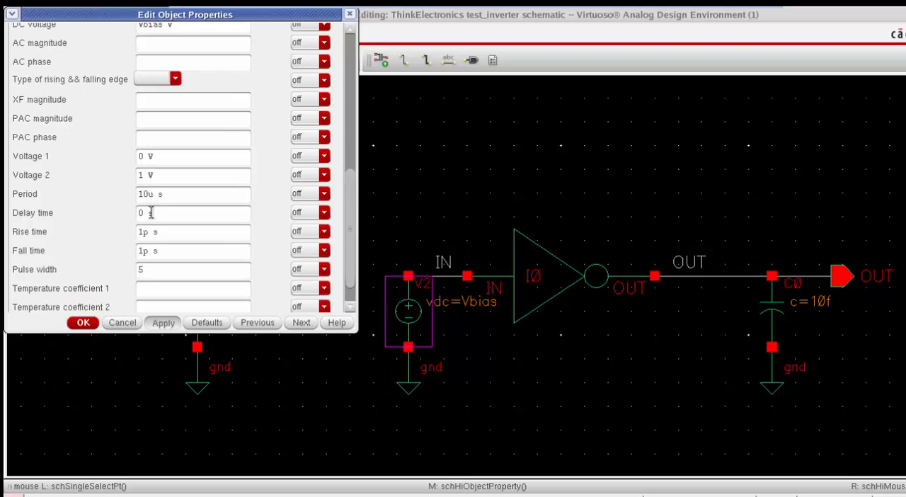
text(5u)
click(161, 322)
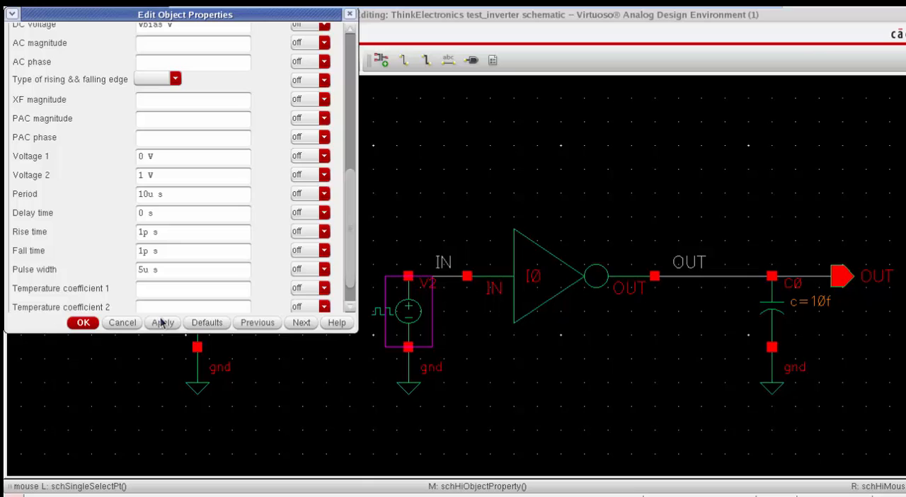
click(83, 322)
Step: Check and save the schematic, and run the transient simulation to plot the outputs
key(shift+x)
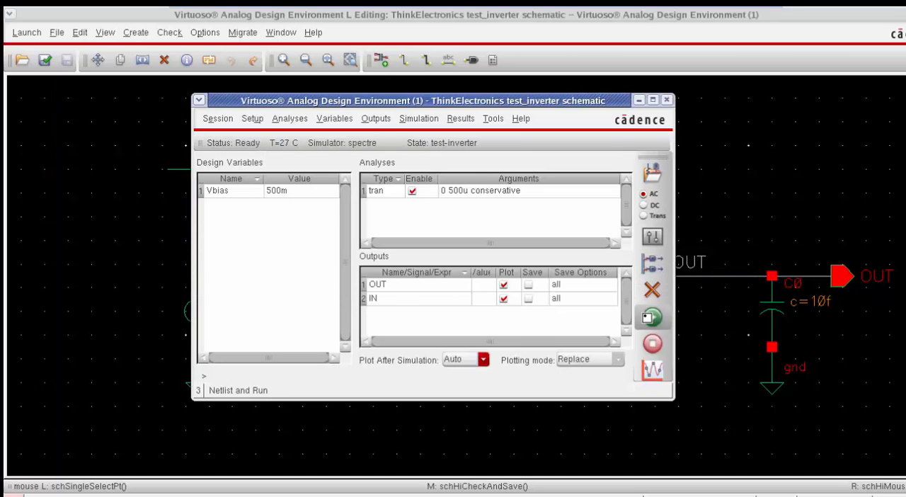
click(652, 318)
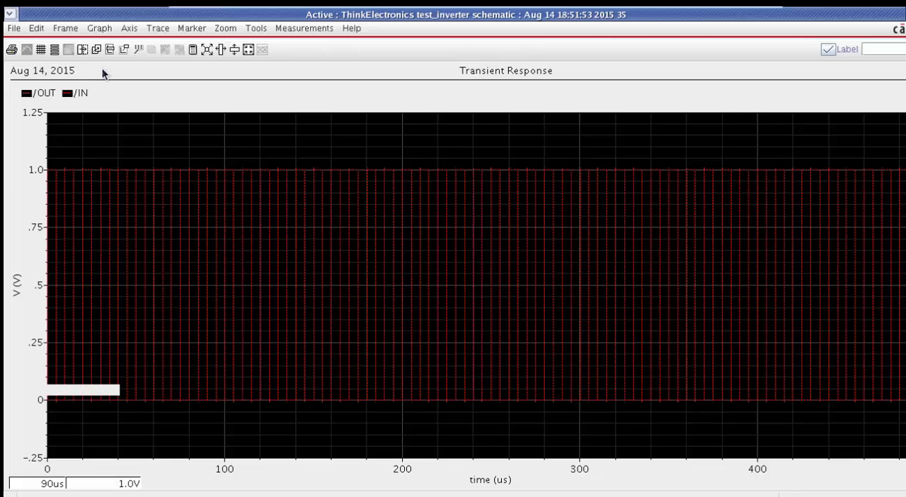
click(55, 49)
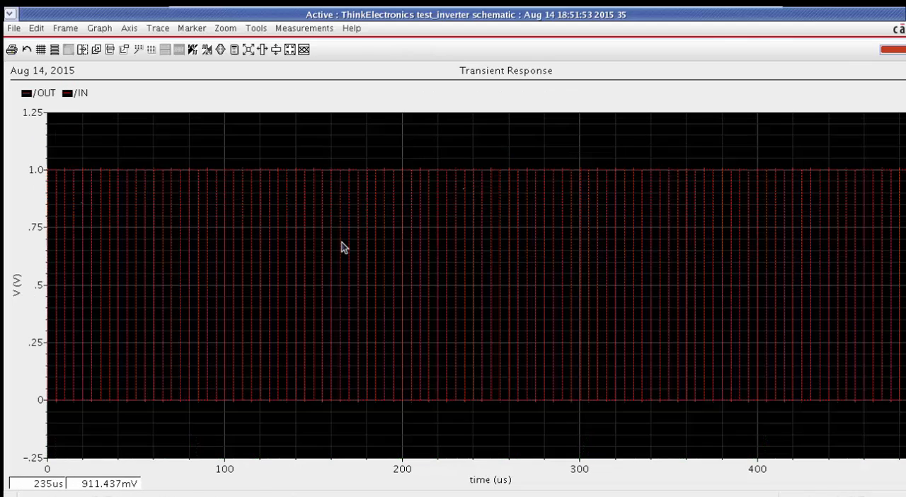
Step: Format the /OUT trace as a solid, bold, red line
double_click(512, 272)
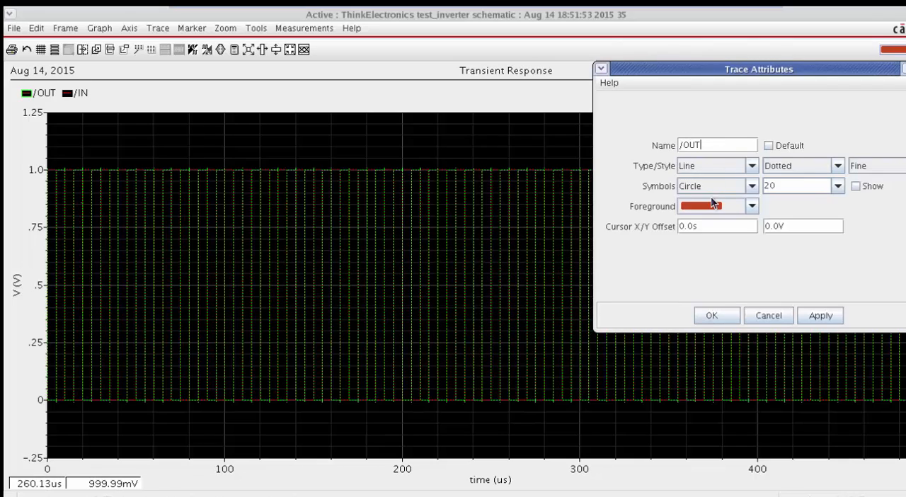
click(720, 207)
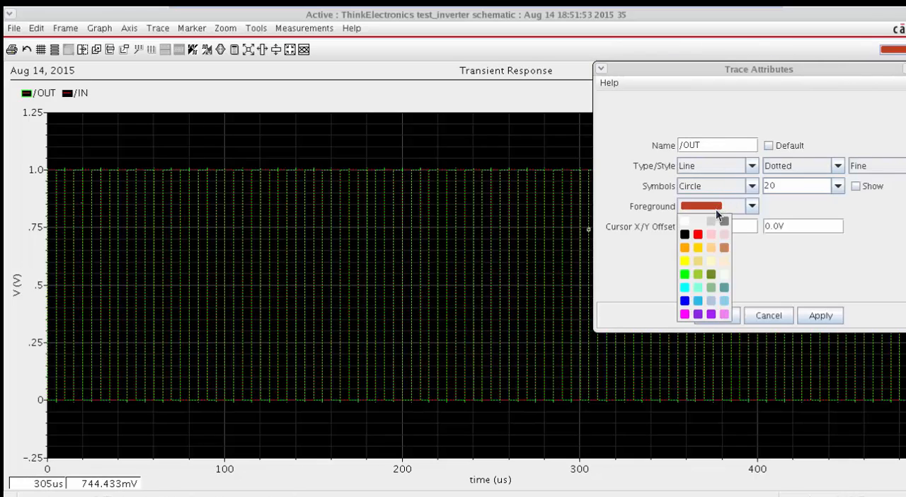
click(702, 234)
click(789, 167)
click(773, 180)
click(878, 166)
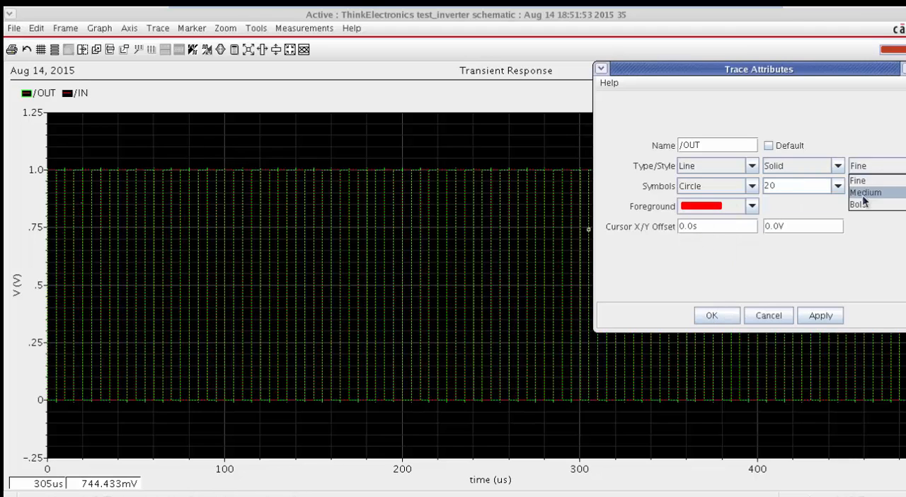
click(867, 203)
click(820, 315)
Step: Format the /IN trace as a solid, bold, blue line and close its attributes
click(69, 97)
double_click(68, 96)
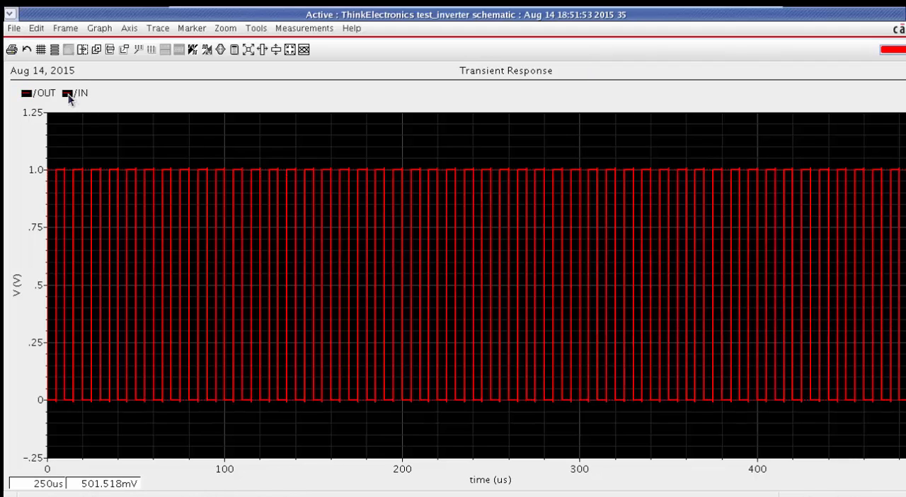
click(685, 301)
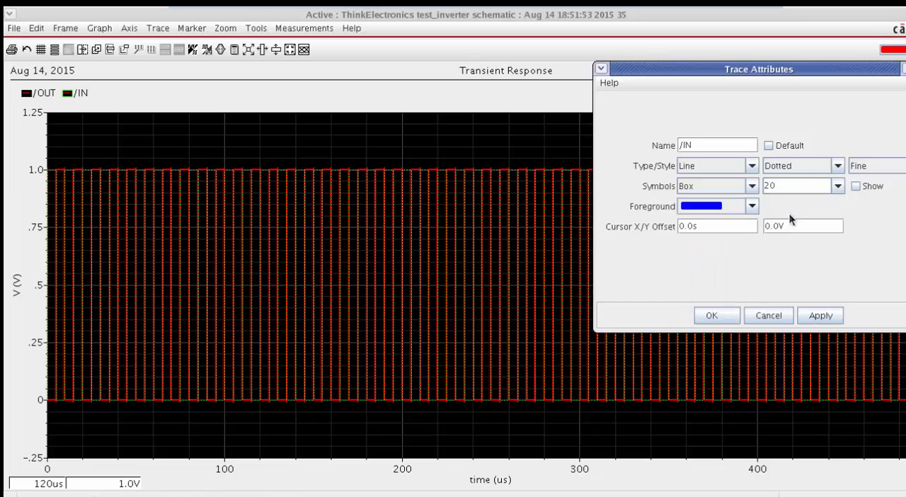
click(806, 167)
click(803, 180)
click(874, 168)
click(871, 206)
click(815, 316)
click(705, 320)
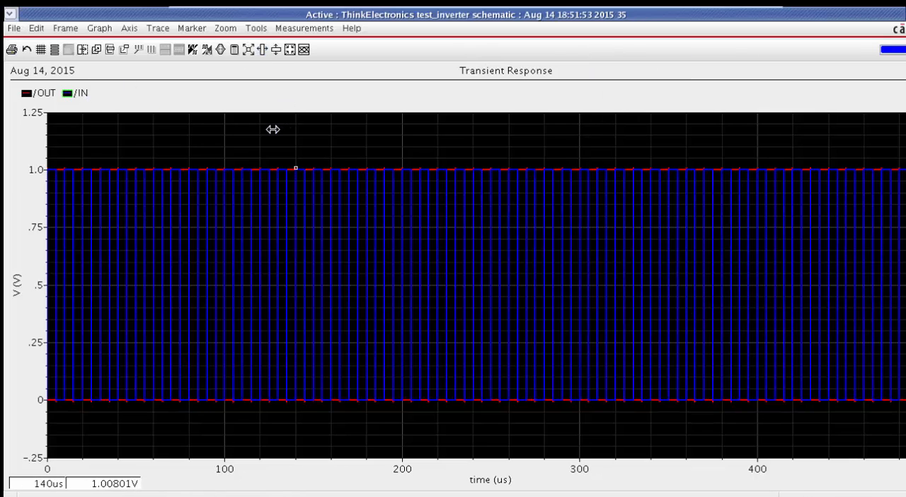
Step: Highlight the /OUT and /IN traces in turn to compare their pulses, and split them into separate strips
drag(270, 123, 421, 130)
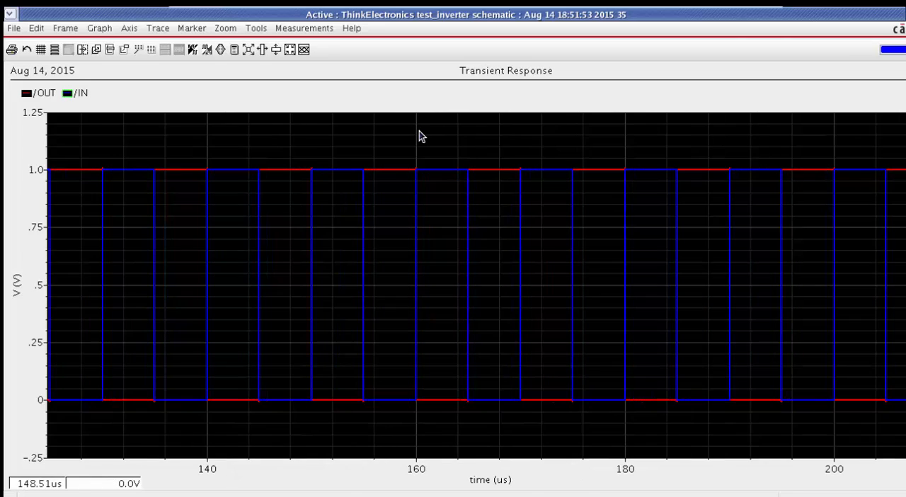
click(280, 169)
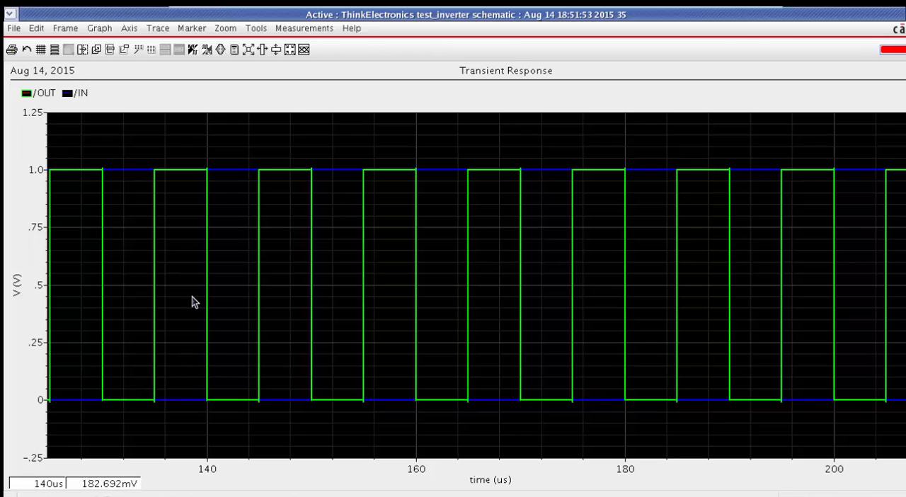
click(133, 171)
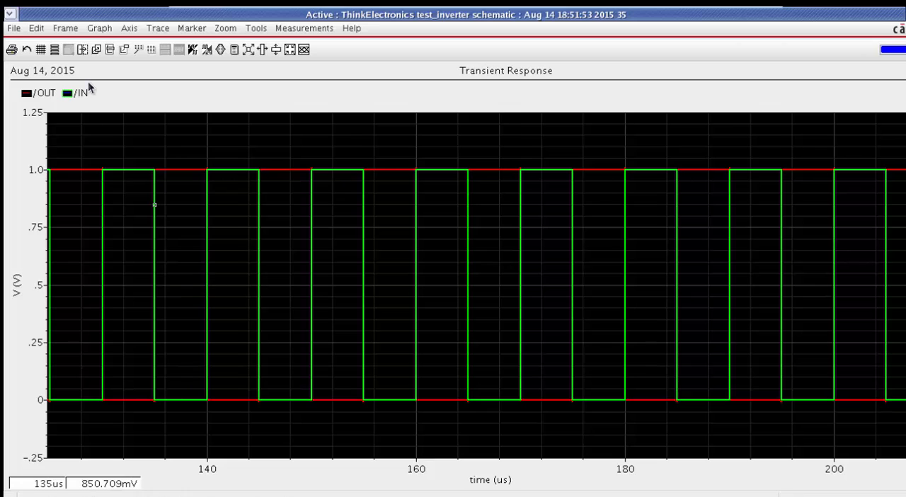
click(58, 50)
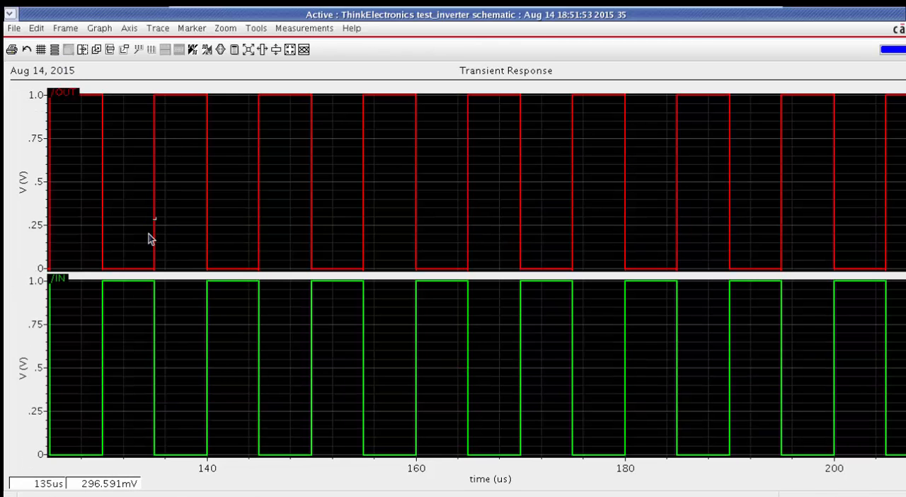
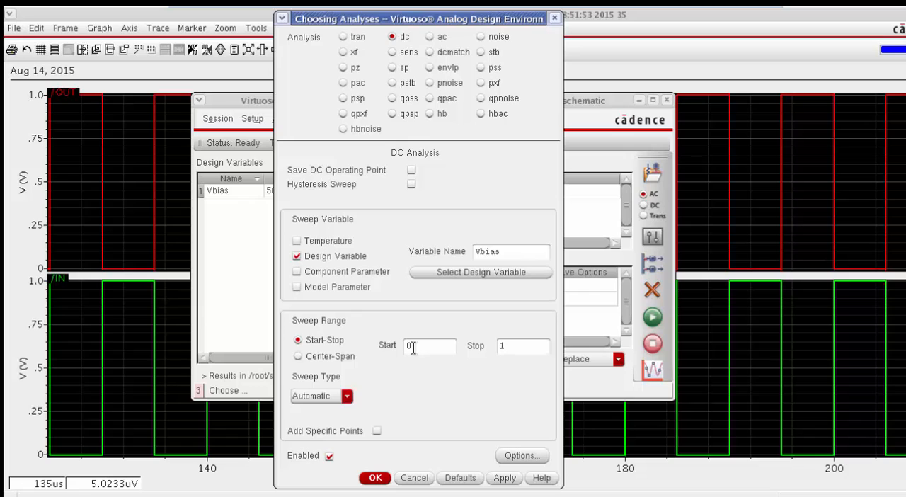
Step: Confirm the enabled DC analysis that sweeps the design variable Vbias from 0 to 1
click(374, 479)
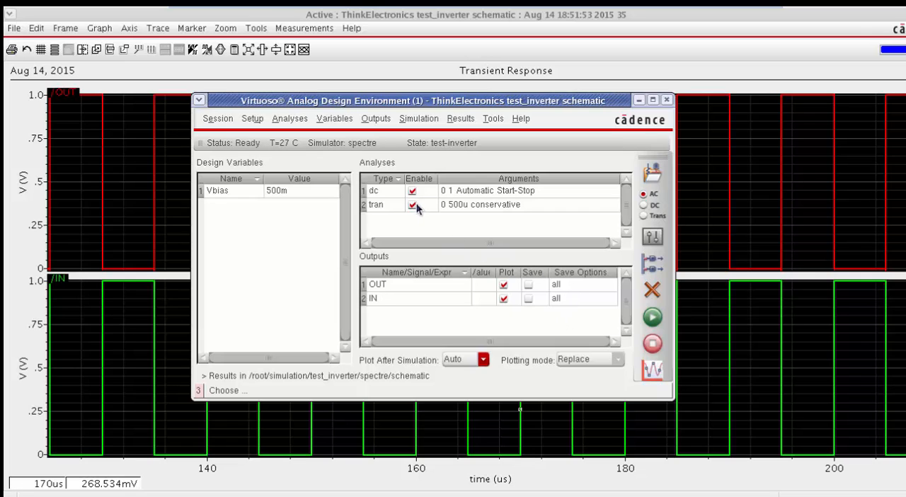
Step: Change the input source V2 in the test_inverter schematic from a pulse source to the vdc cell, keeping Vbias as its DC voltage
key(alt+Tab)
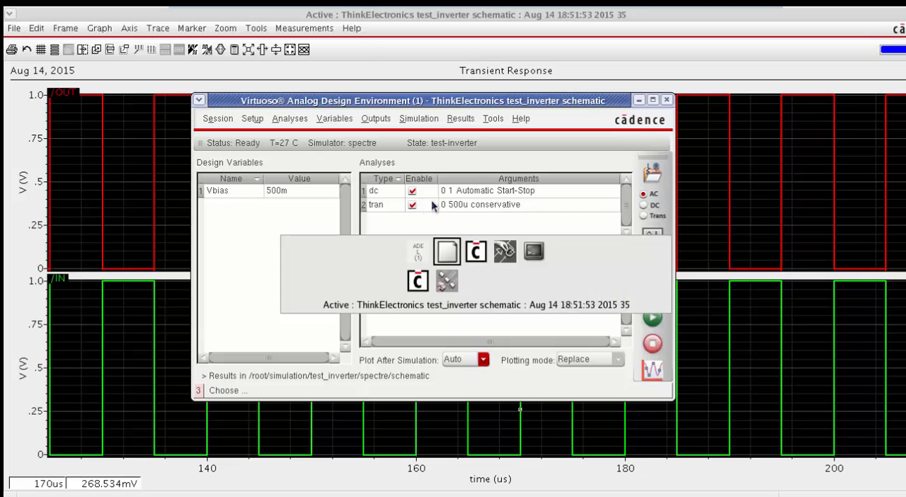
key(alt+Tab)
key(alt+Tab)
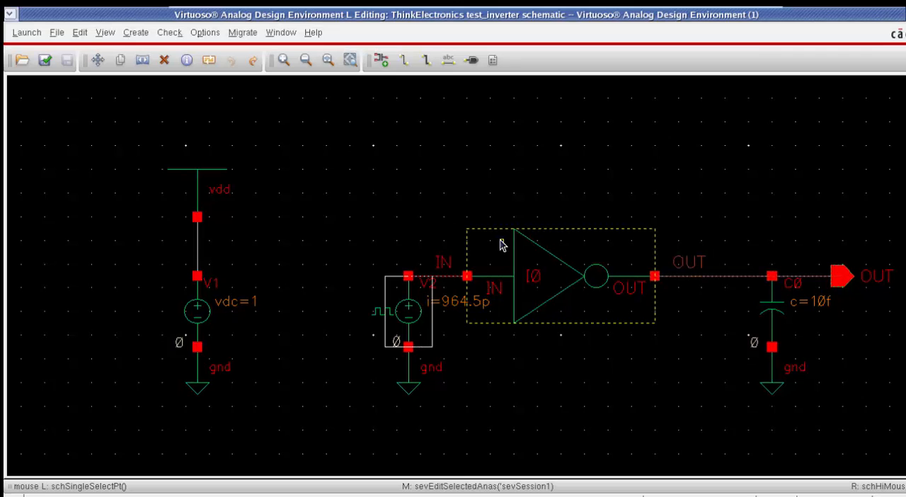
key(q)
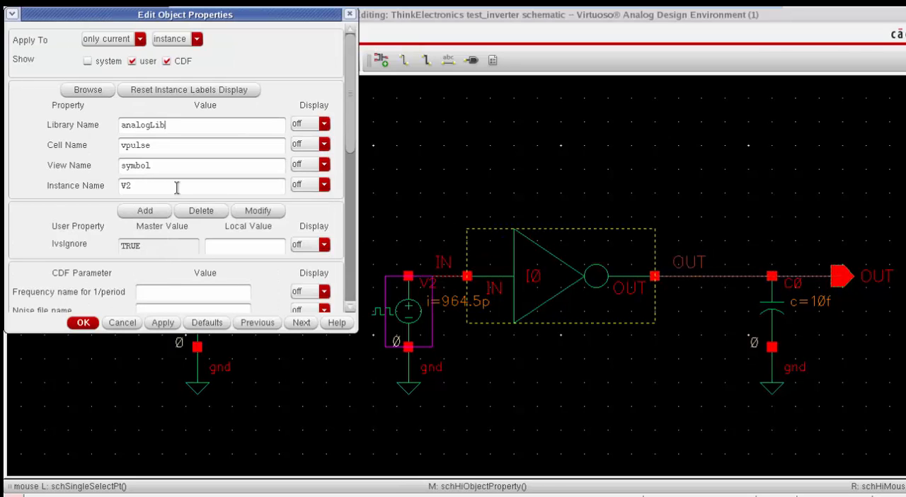
double_click(159, 145)
text(vdc)
key(Return)
drag(352, 159, 346, 248)
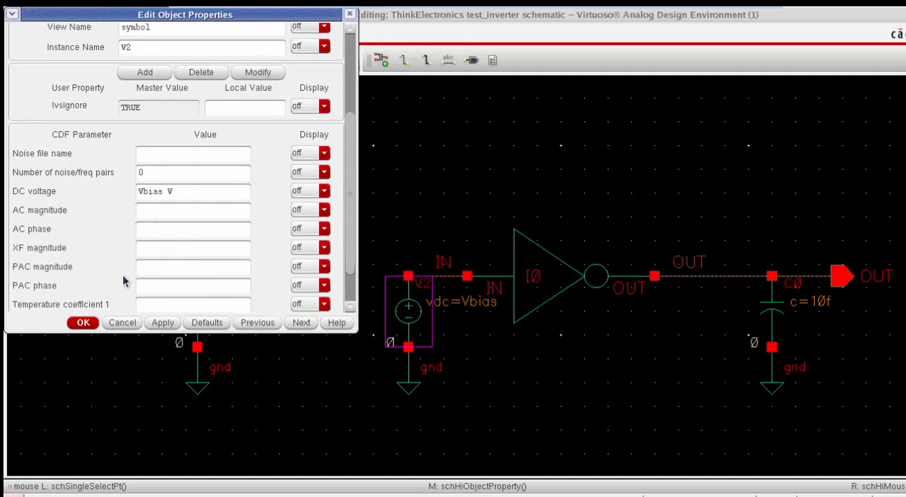
click(87, 323)
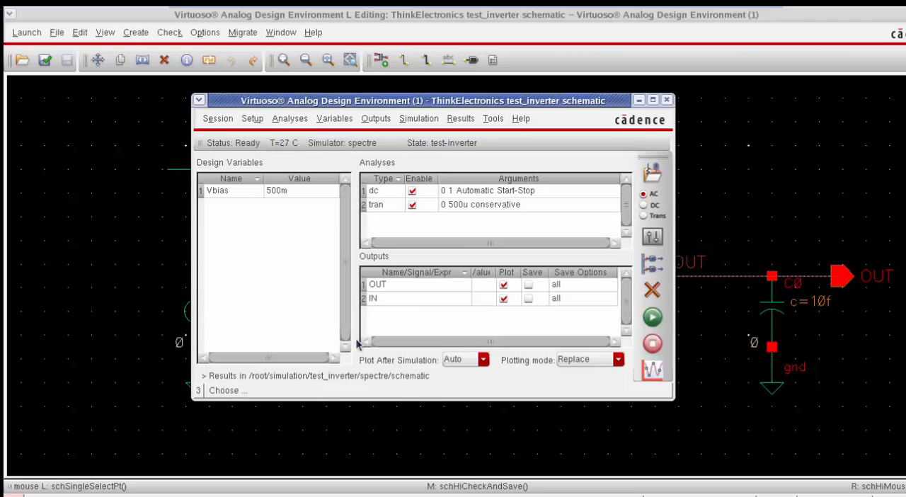
Step: Run the simulation with the DC and transient analyses and show the DC response plot by itself
click(492, 193)
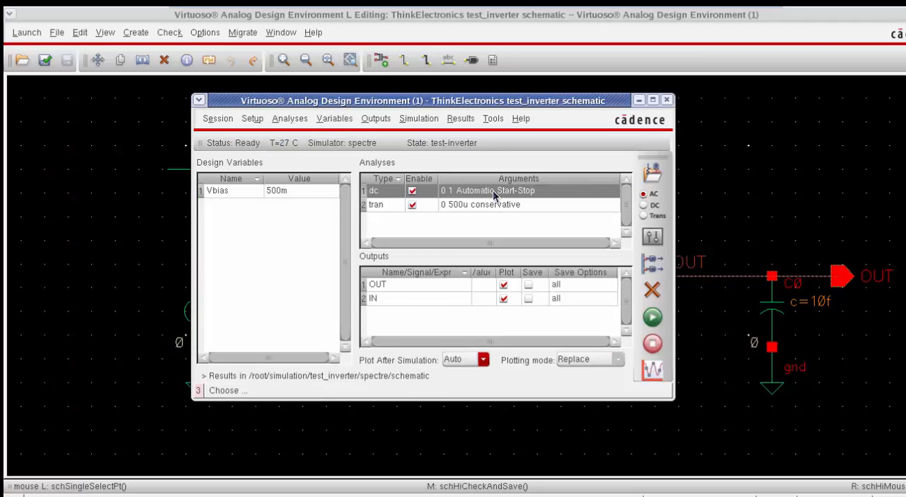
click(653, 317)
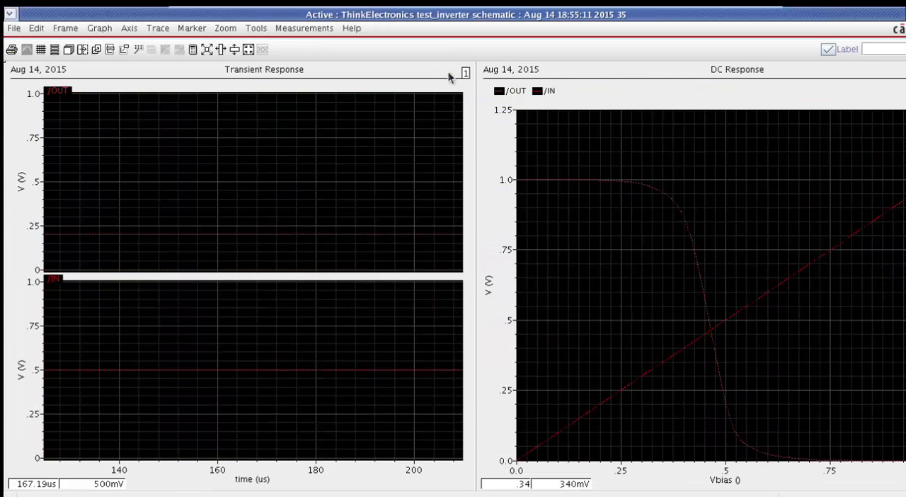
click(63, 49)
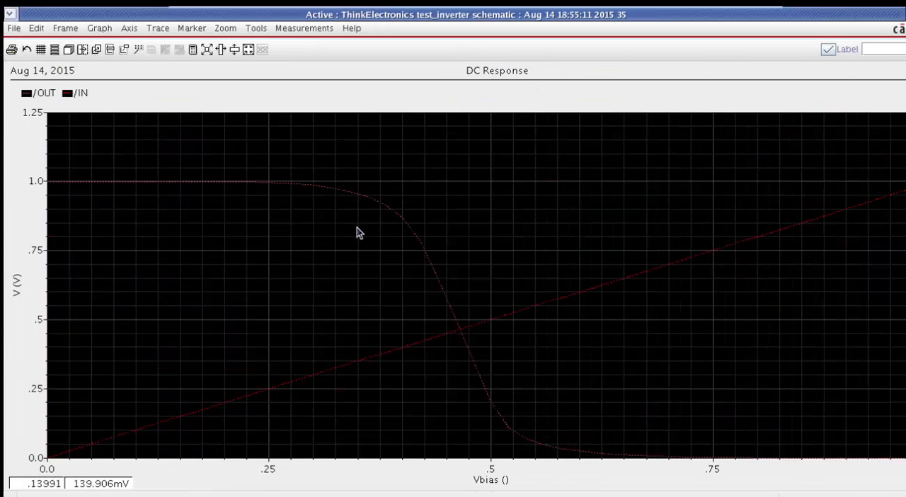
Step: Highlight the /OUT curve in the DC response and examine the inverter's switching behaviour against Vbias
click(443, 299)
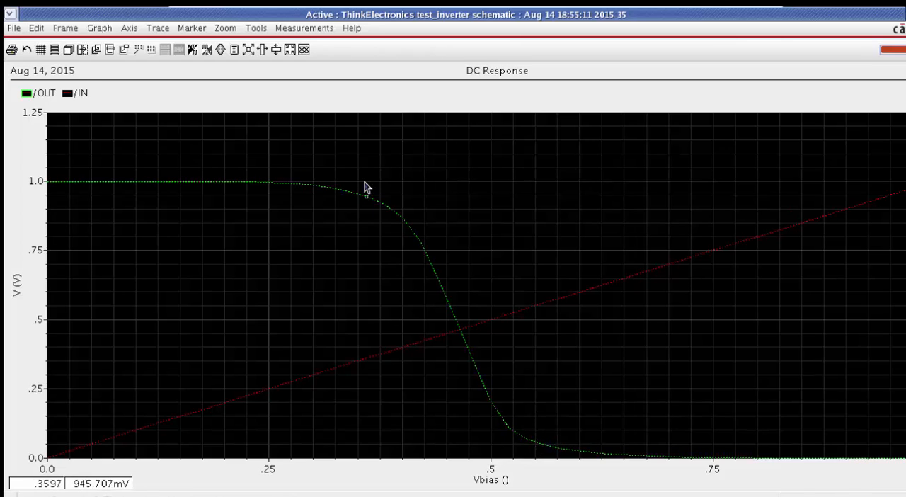
key(alt+Tab)
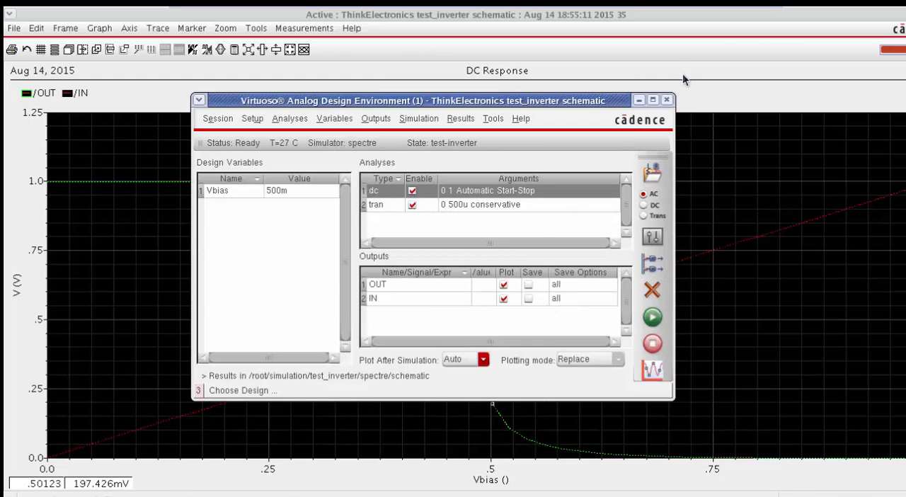
key(alt+Tab)
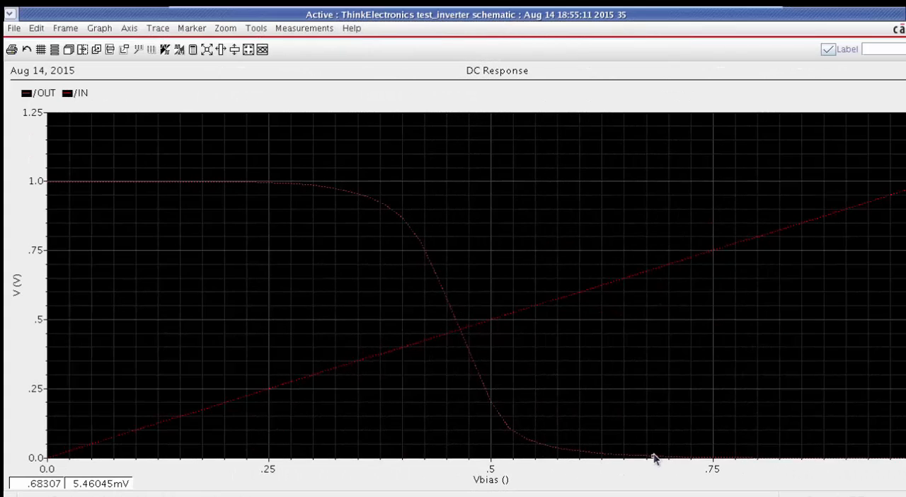
Step: Descend from inverter instance I0 in the test_inverter schematic into its schematic view in the current tab
key(alt+Tab)
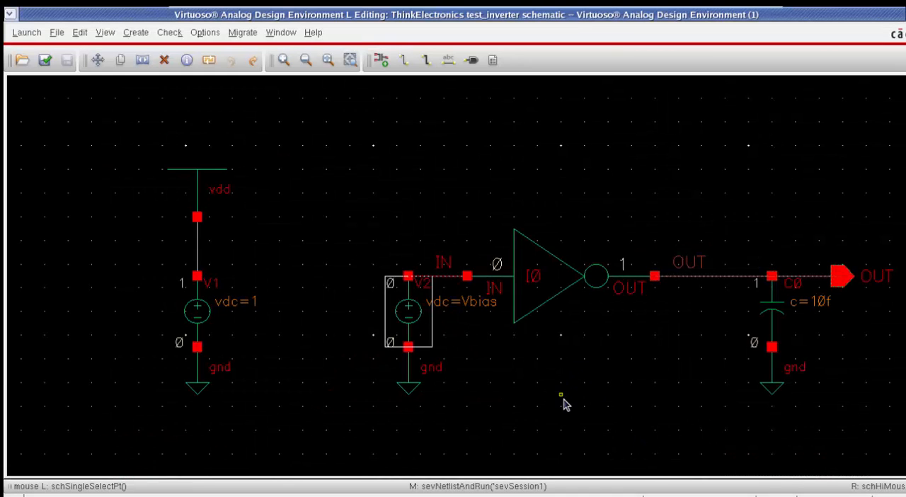
click(557, 359)
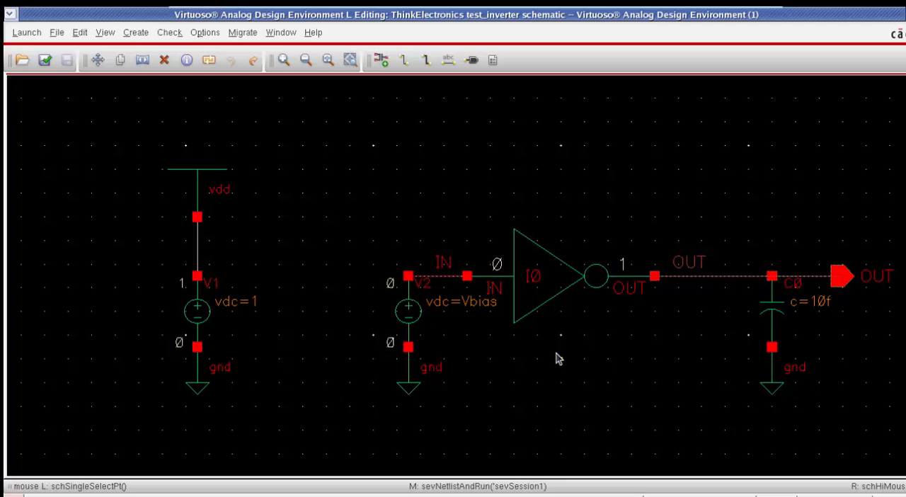
click(540, 286)
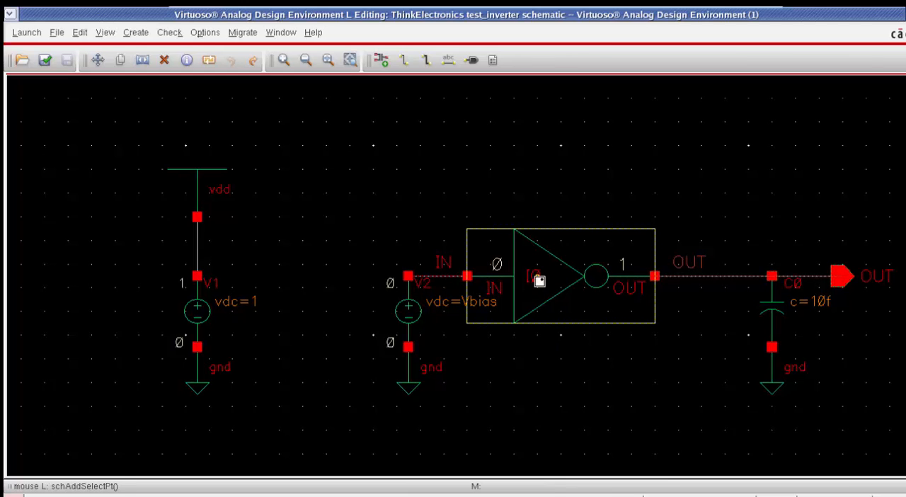
key(shift+e)
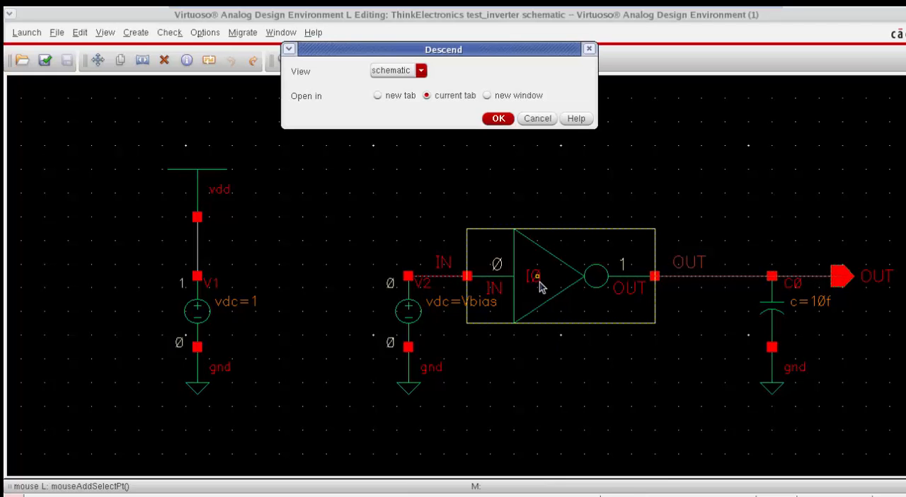
key(Return)
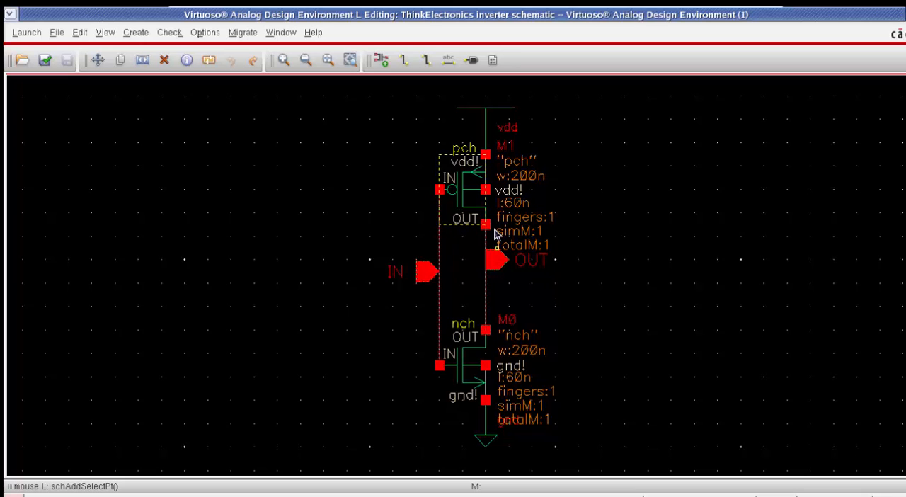
Step: Set the width of the PMOS transistor M1 to the variable Wp and apply it
click(466, 188)
key(q)
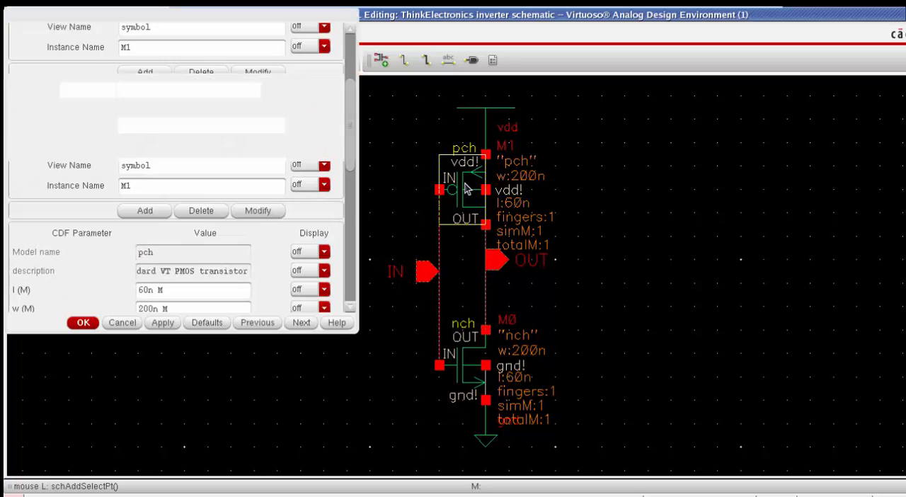
scroll(350, 104, down, 5)
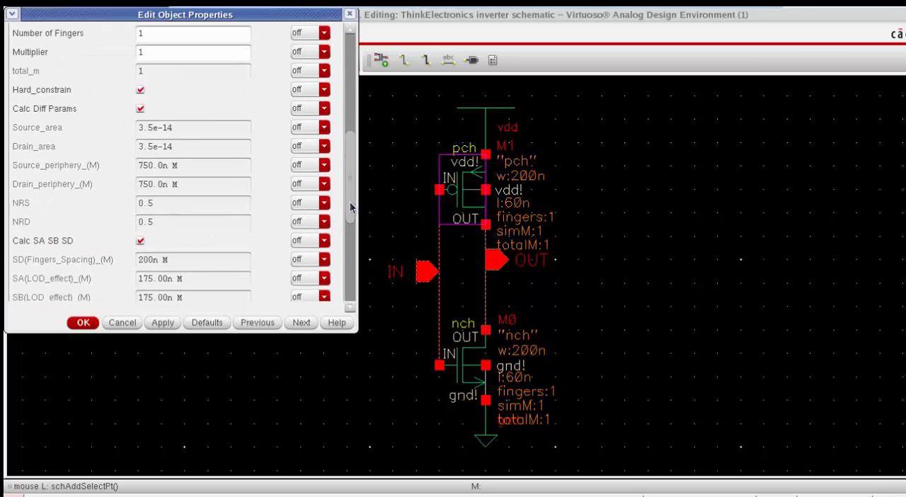
scroll(350, 104, up, 5)
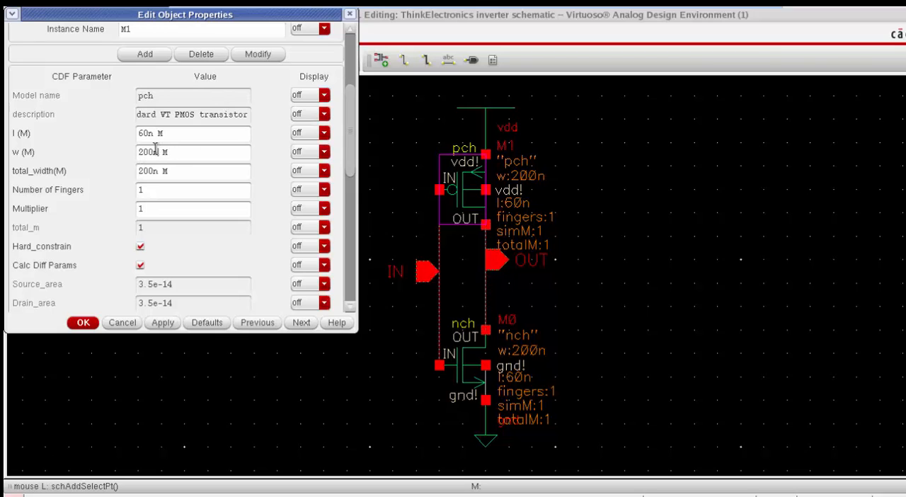
drag(160, 151, 121, 146)
text(Wp)
click(169, 323)
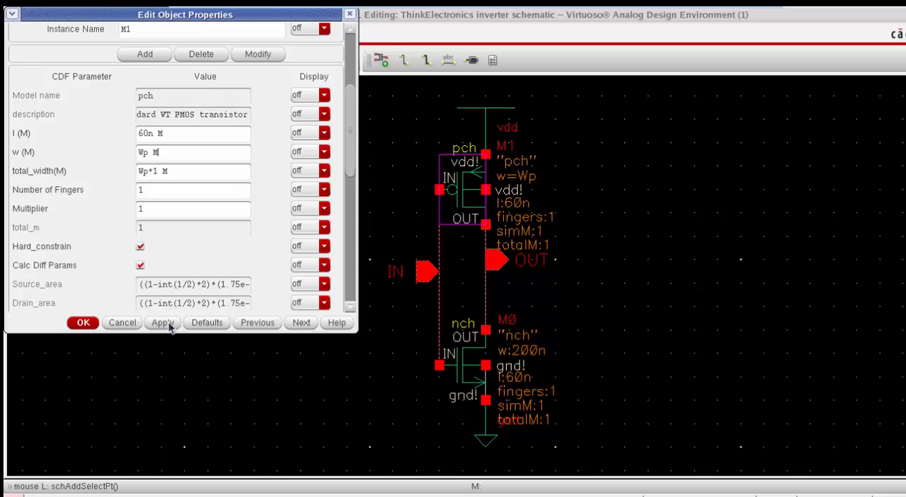
Step: Set the width of the NMOS transistor M0 to the variable Wn and close its properties
click(462, 367)
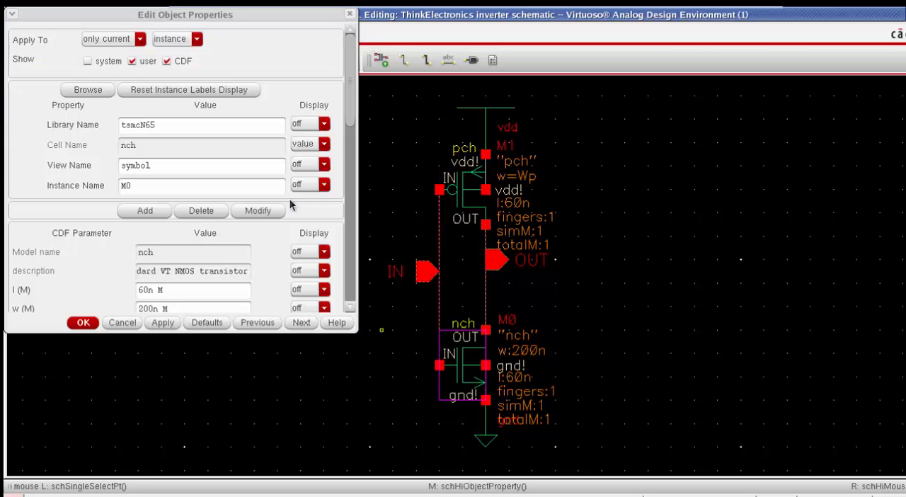
double_click(149, 308)
text(W)
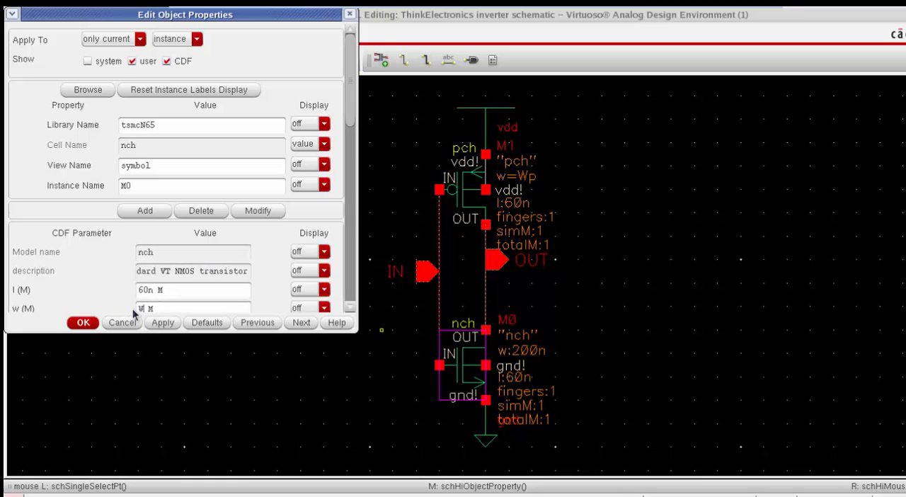
text(n)
click(162, 323)
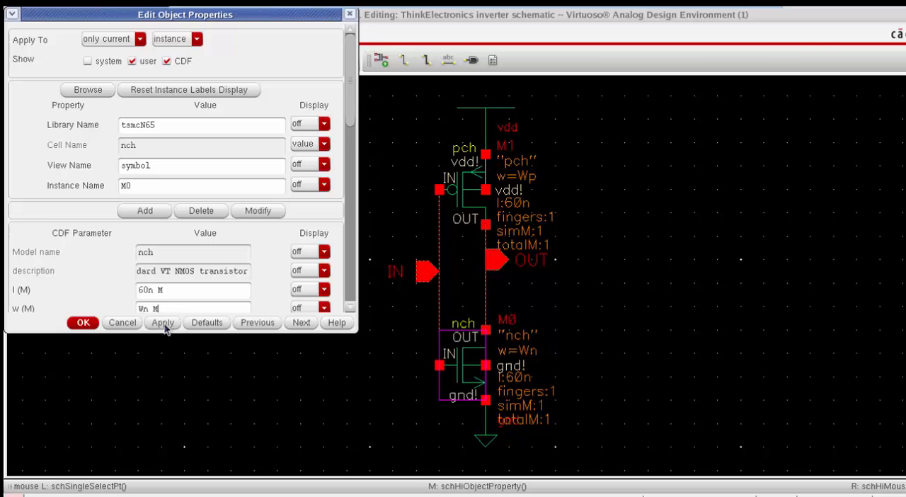
click(84, 323)
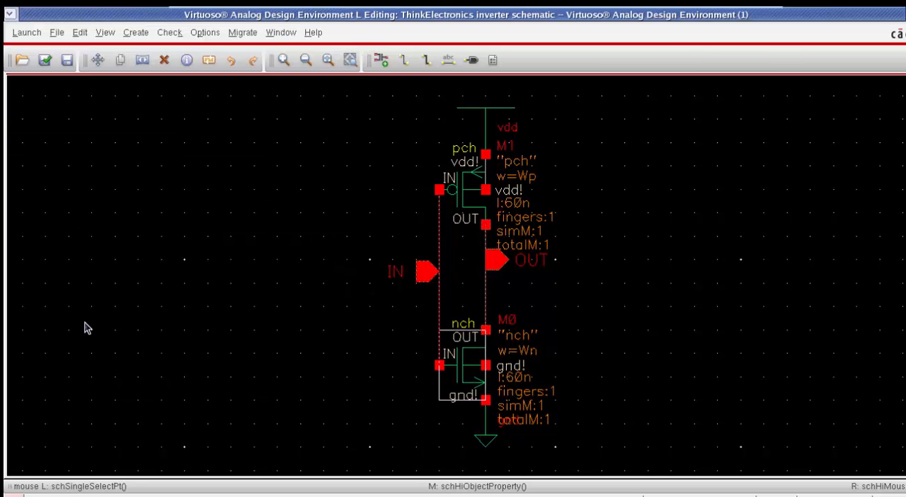
Step: Check and save the inverter schematic and return to the test_inverter schematic
key(shift+x)
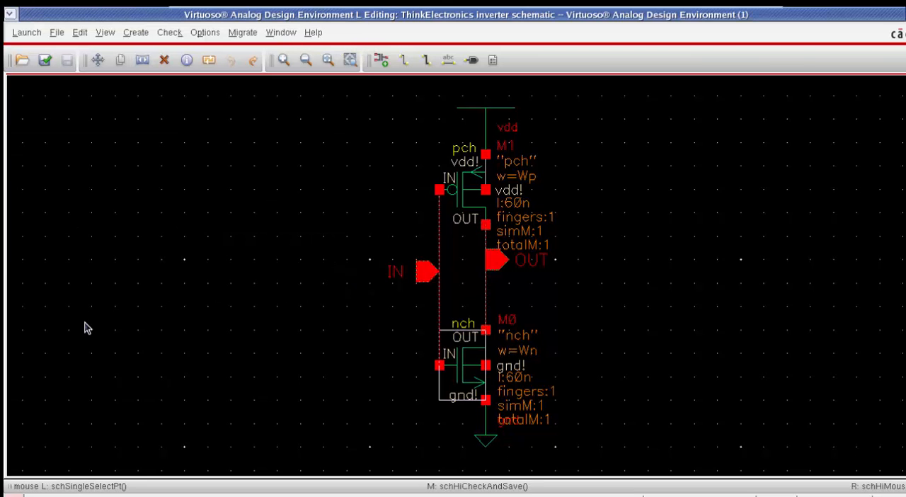
key(ctrl+b)
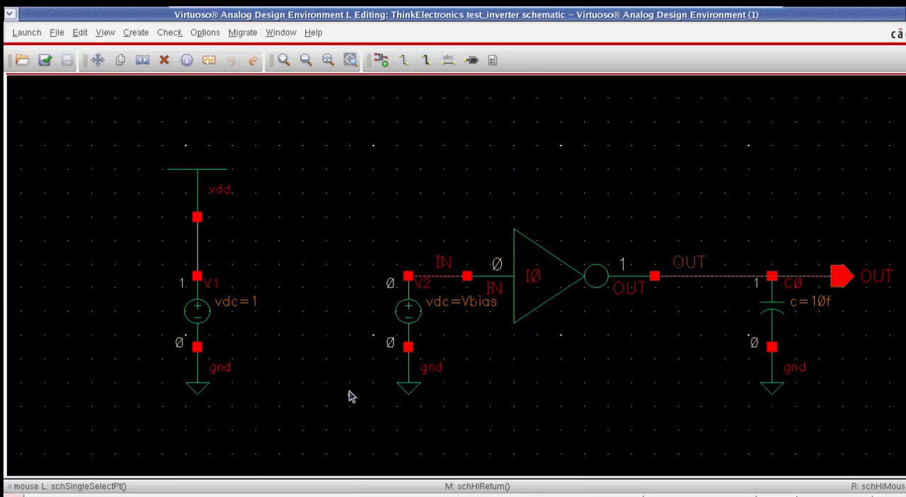
key(shift)
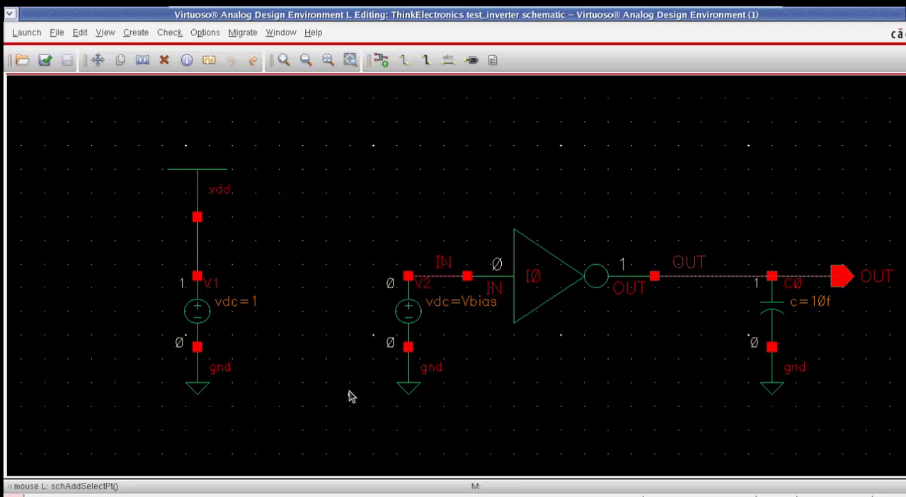
Step: Copy the design variables from the cellview into the simulation setup and set Wn to 200n
key(alt+Tab)
key(alt+Tab)
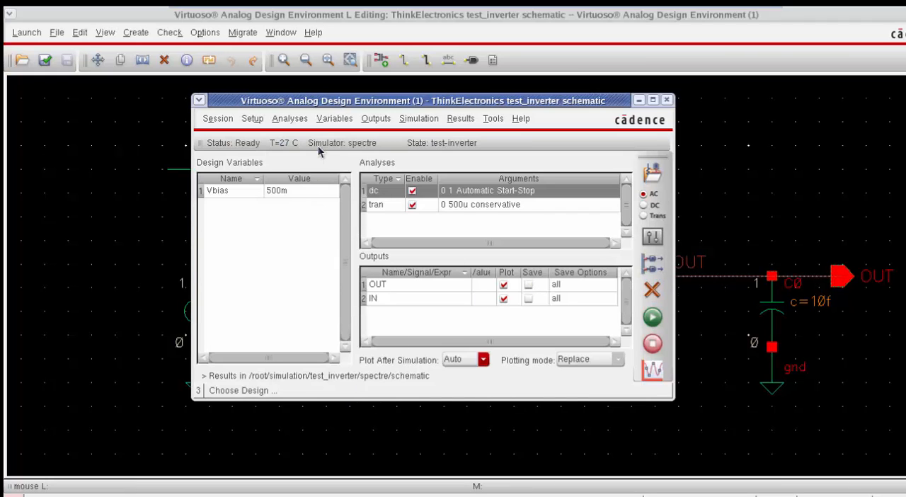
click(338, 118)
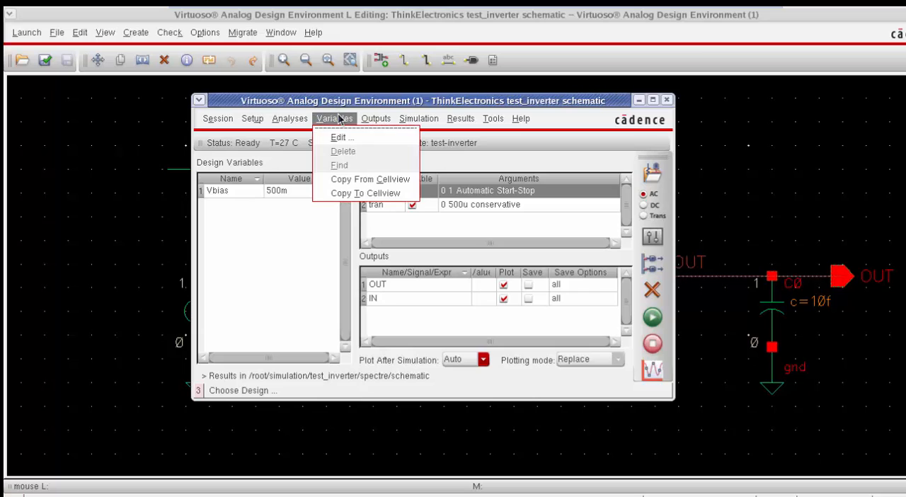
click(368, 179)
click(296, 193)
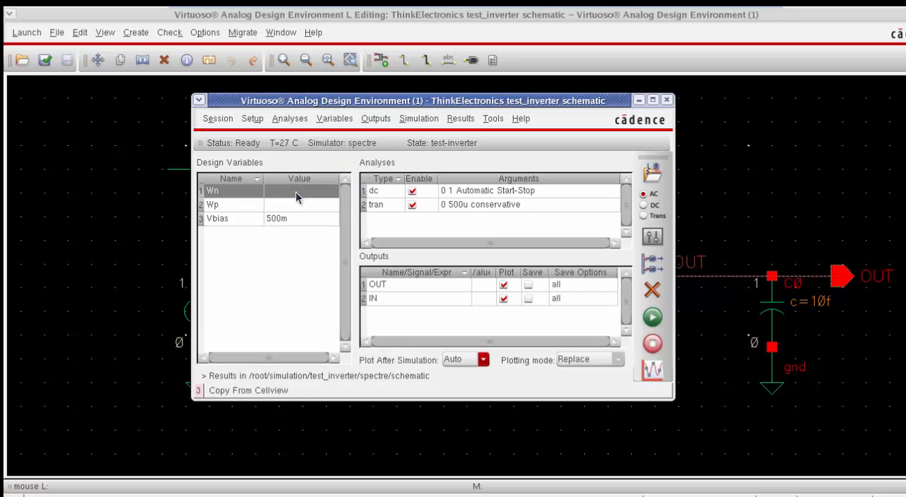
click(295, 191)
text(200n)
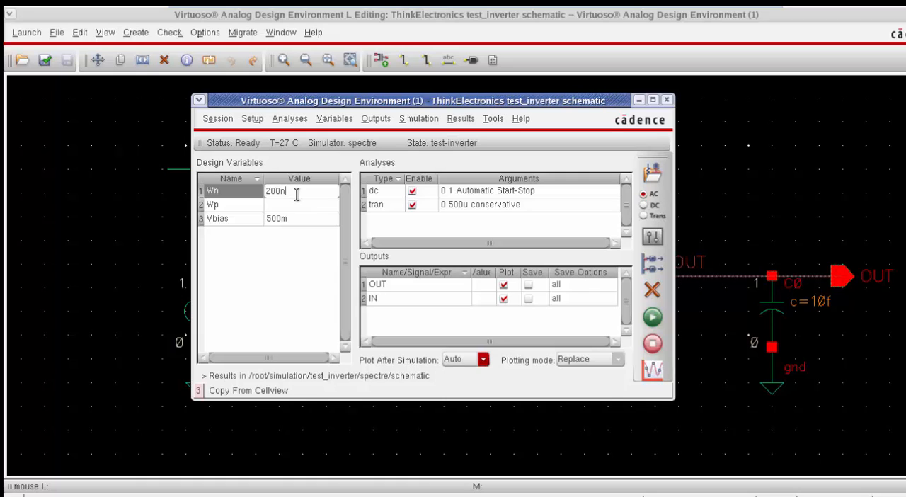
Step: Set the design variable Wp to 300n
click(298, 205)
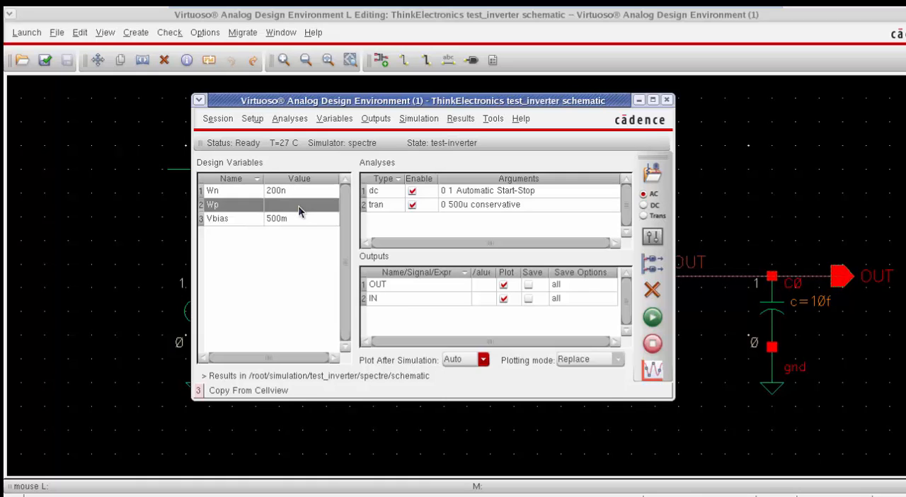
click(298, 205)
text(200)
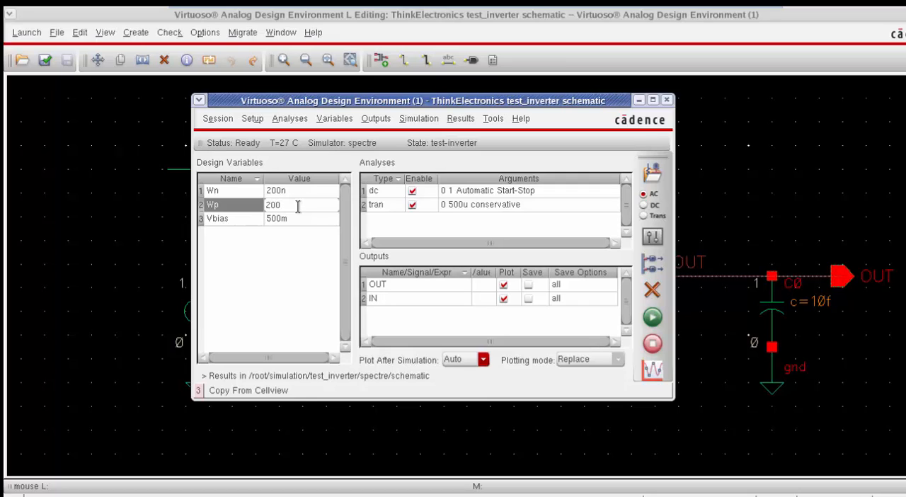
key(BackSpace)
key(BackSpace)
key(BackSpace)
text(300n)
Step: Set the plotting mode to Append and exclude the IN signal from plotting
click(578, 360)
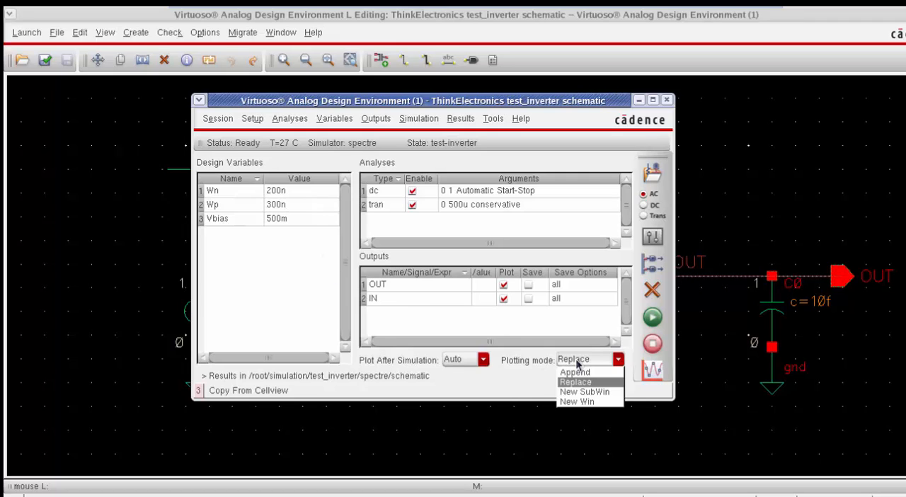
click(576, 371)
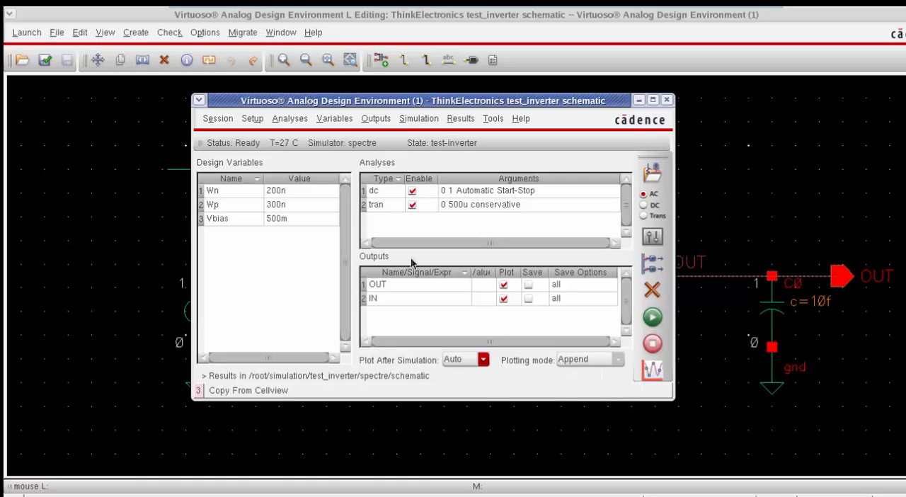
click(504, 299)
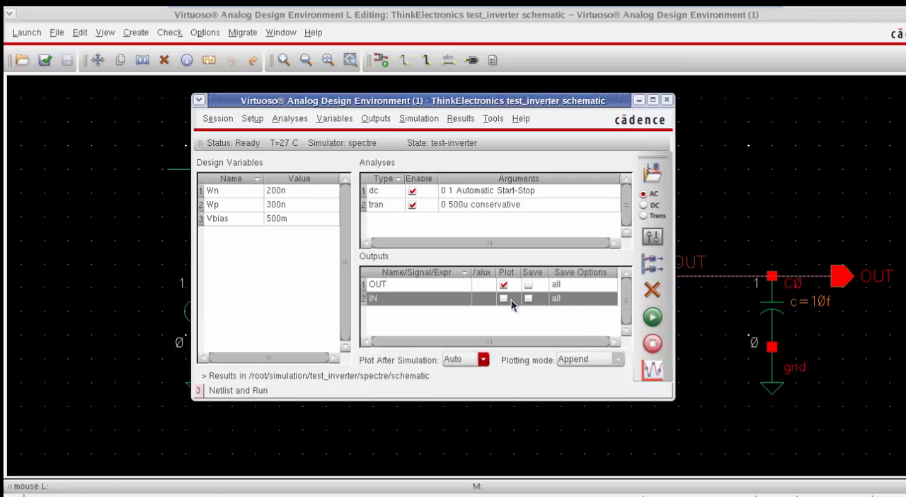
Step: Run the simulation with the current widths and highlight the newly added OUT curve in the DC response
click(643, 320)
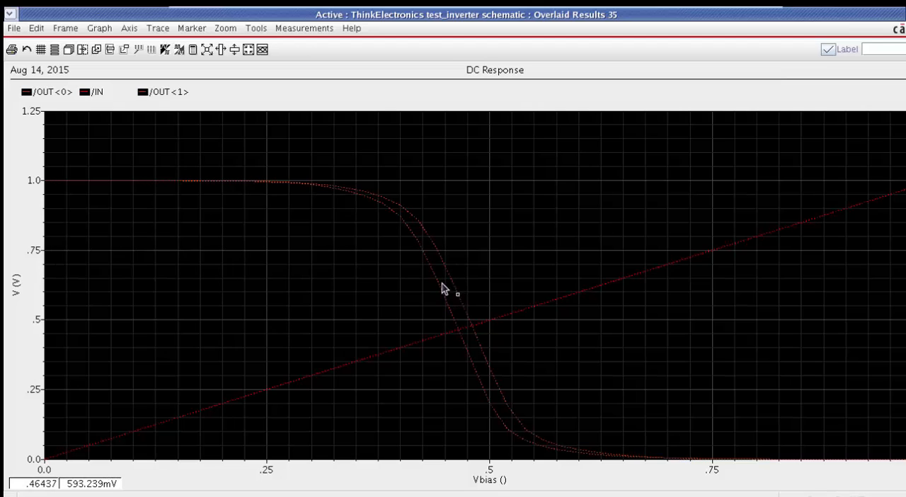
click(150, 95)
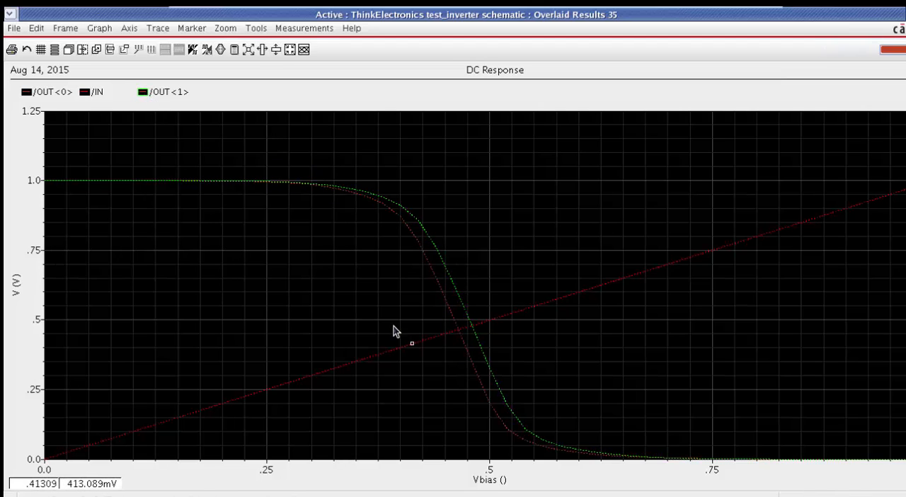
key(alt+Tab)
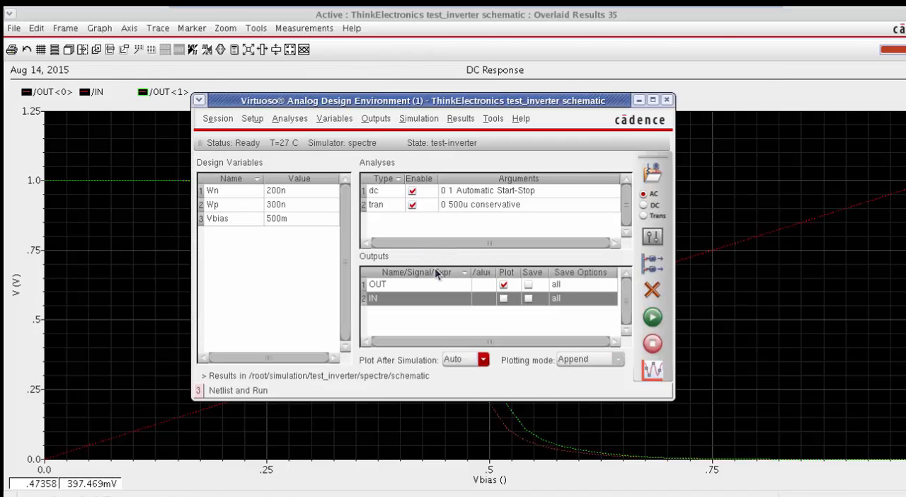
Step: Set the design variable Wp to 400n and rerun the simulation
click(276, 205)
double_click(277, 206)
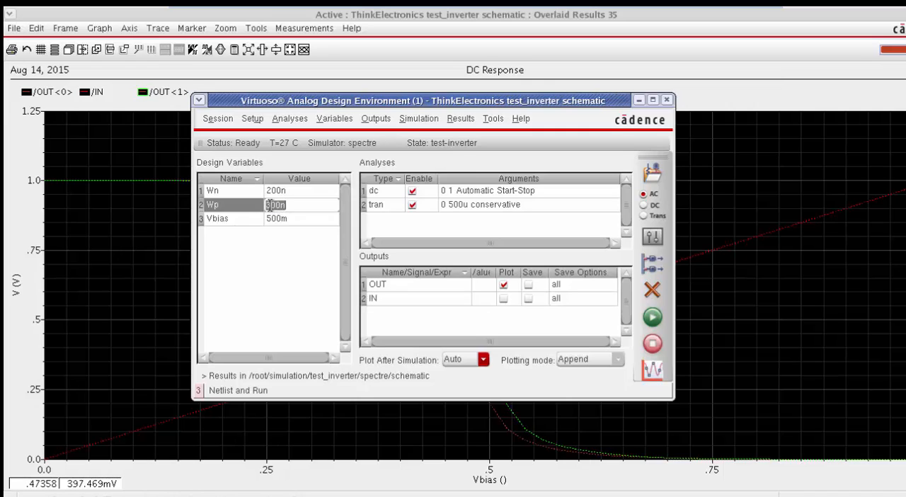
key(Delete)
text(4)
shift+click(325, 216)
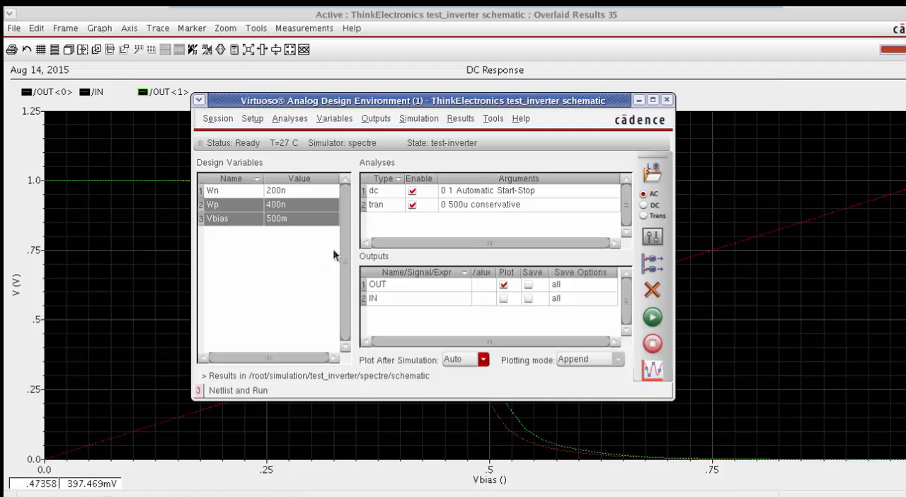
click(662, 322)
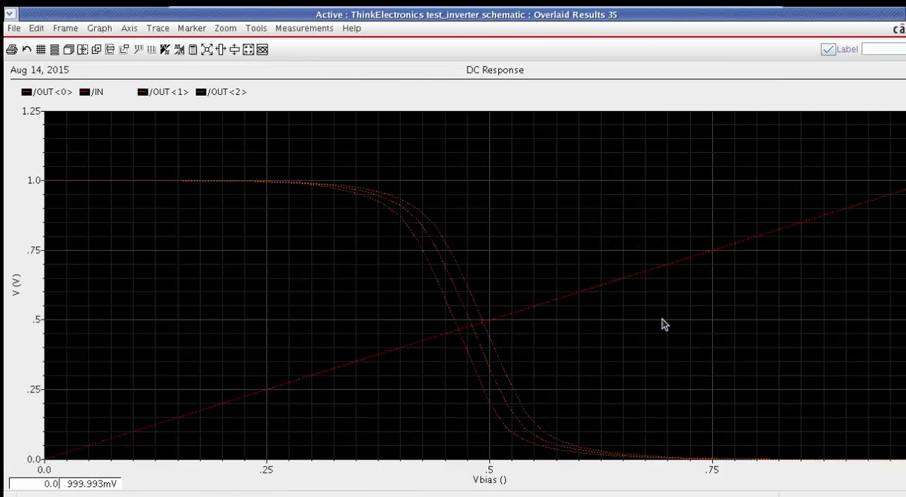
Step: Highlight the newest OUT curve and examine closely where the OUT curves cross the IN line near 0.5 V
click(481, 312)
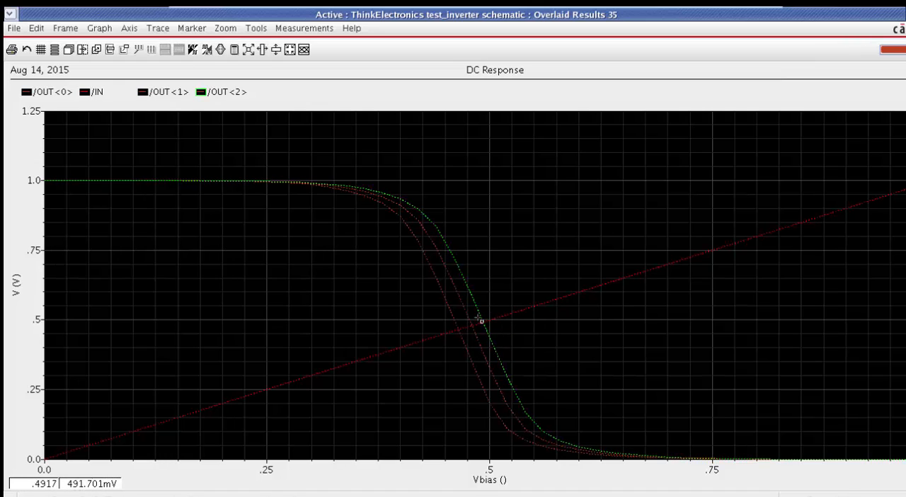
right_drag(432, 300, 516, 349)
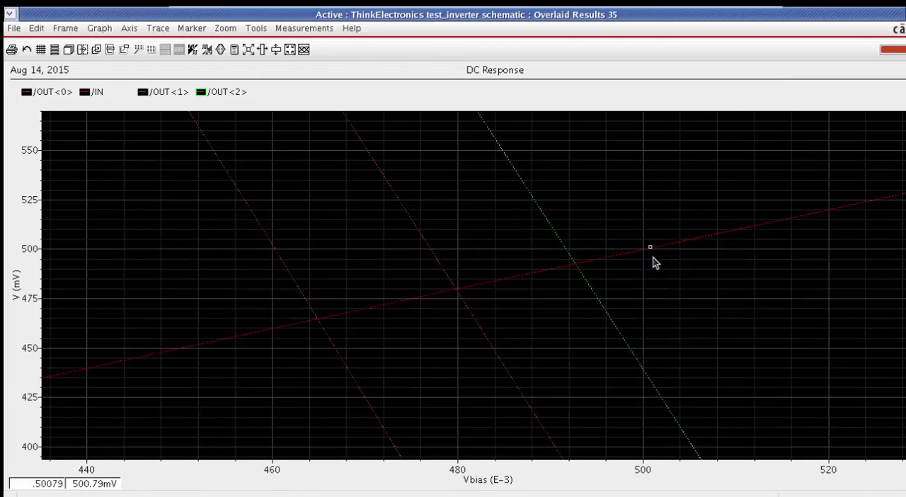
key(alt+Tab)
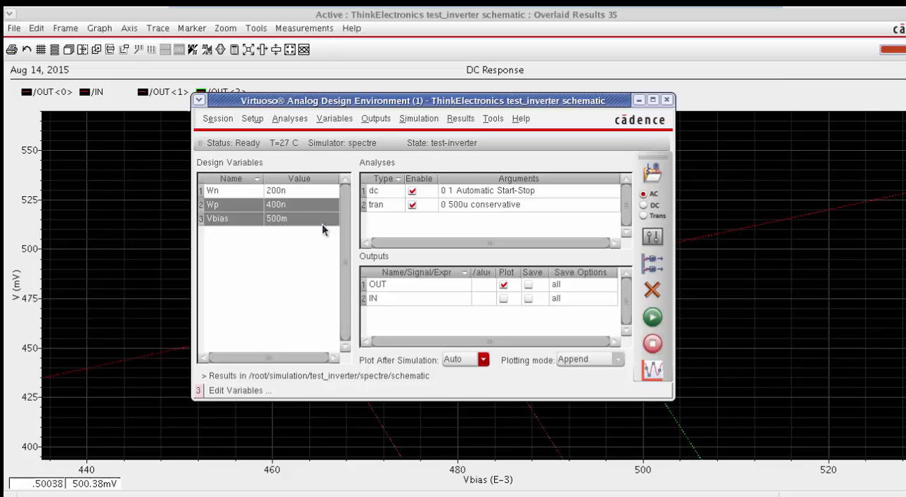
Step: Set the design variable Wp to 450n and rerun the simulation to append another DC curve
click(283, 203)
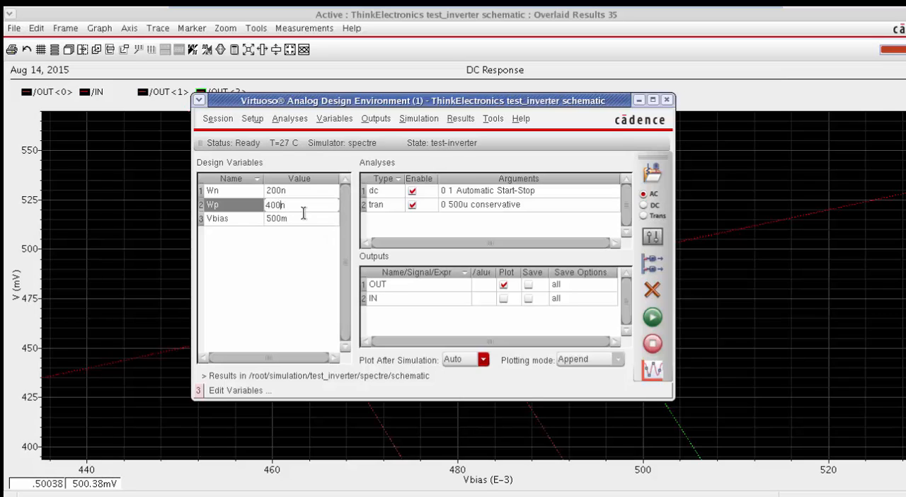
key(shift+Left)
key(shift+Left)
text(50)
key(Return)
click(647, 319)
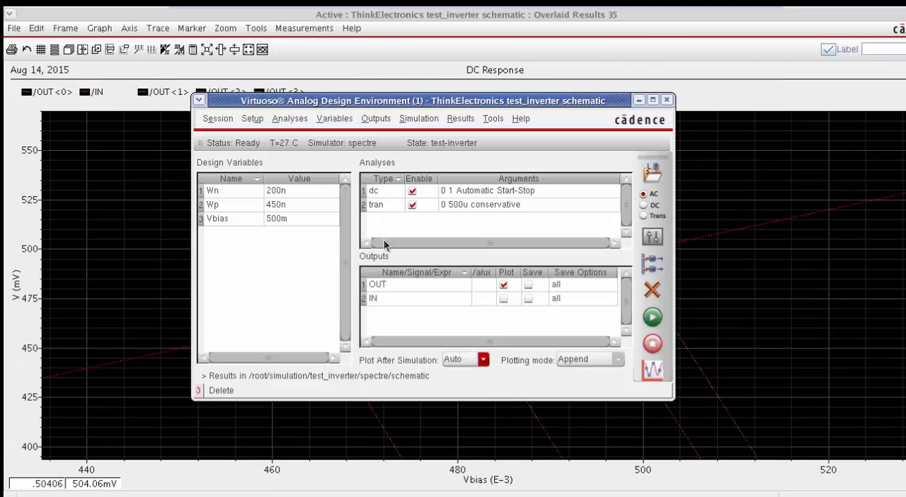
Step: Set the design variable Wp to 475n, rerun the simulation and show the full range of the DC response
click(276, 205)
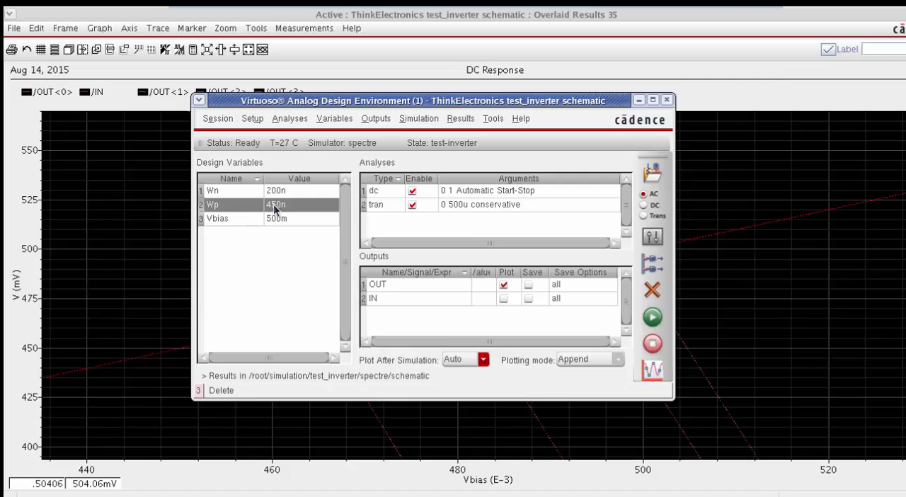
click(276, 208)
drag(281, 206, 272, 206)
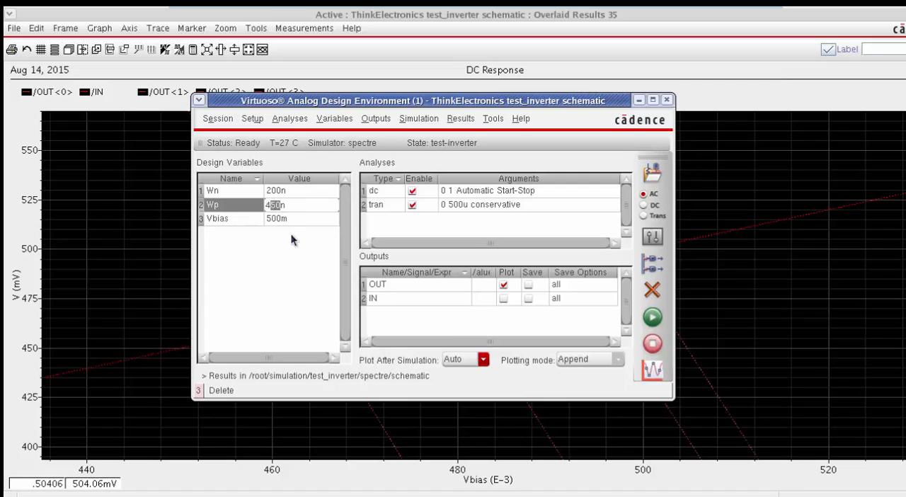
text(75)
click(644, 322)
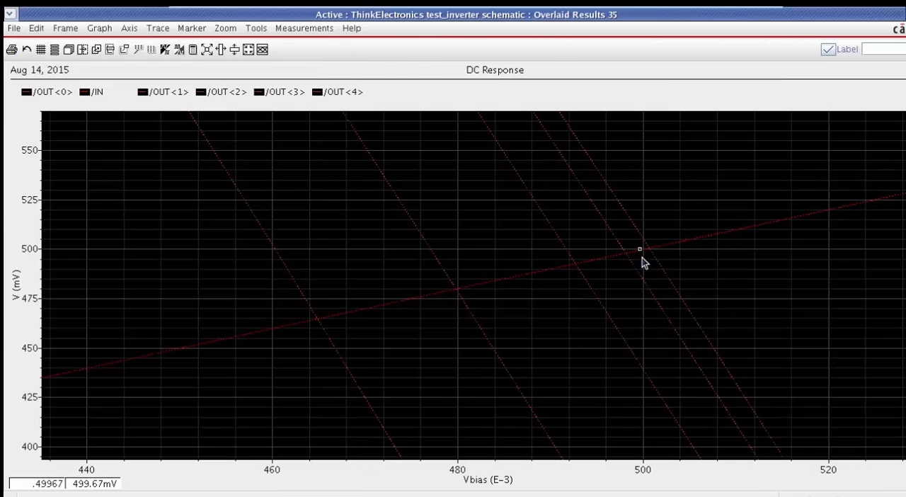
key(f)
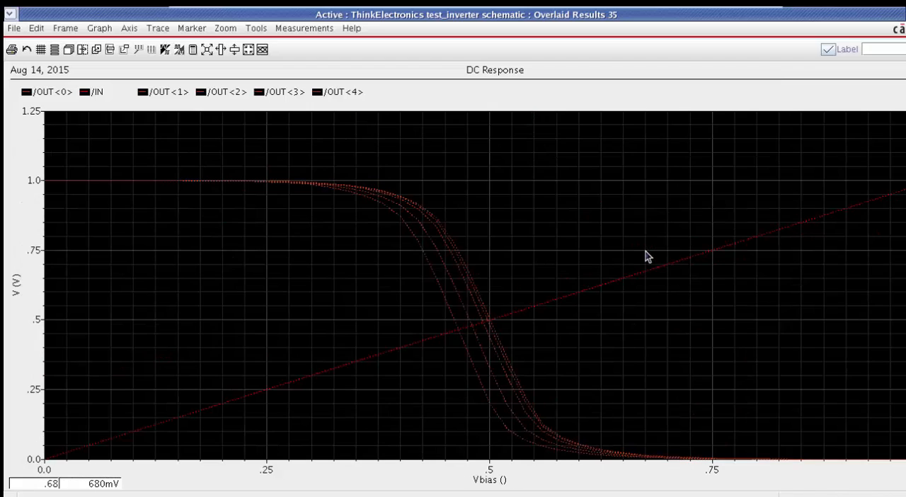
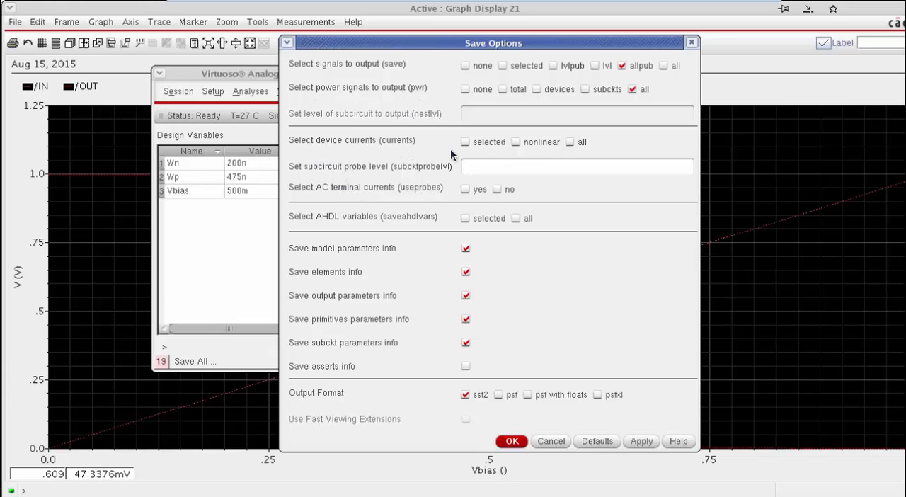
Step: Set the save options to output all device currents and apply them
click(569, 142)
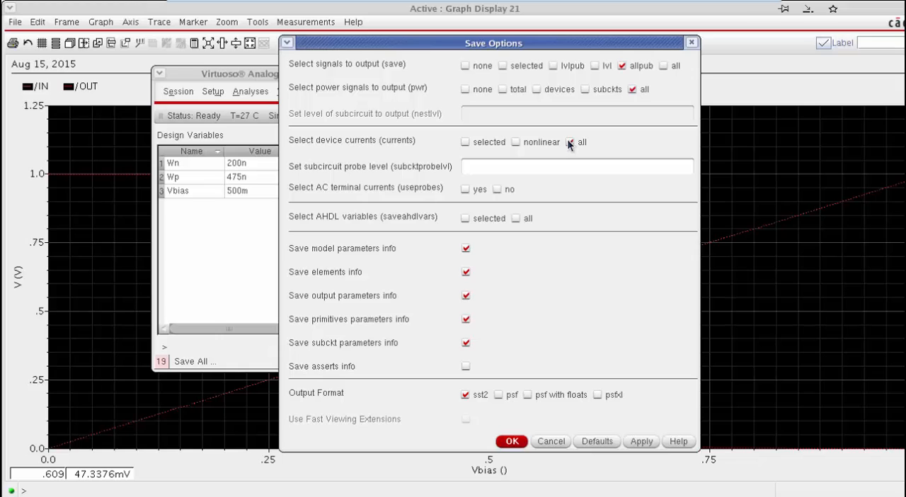
click(506, 441)
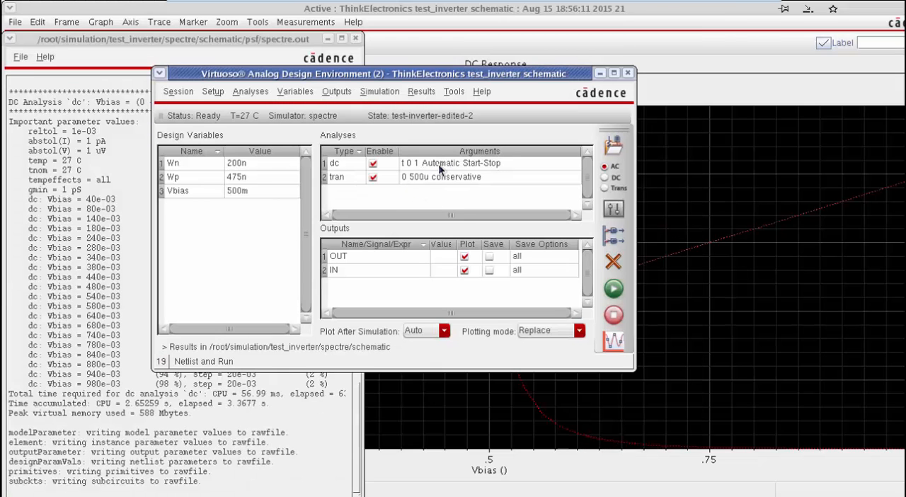
Step: Remove the design variable sweep from the dc analysis and turn off plotting for the OUT and IN outputs
double_click(439, 163)
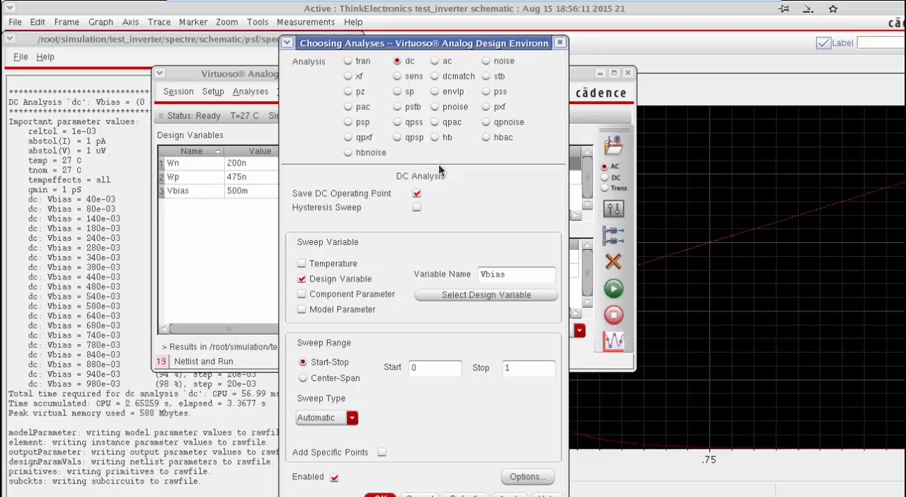
click(302, 278)
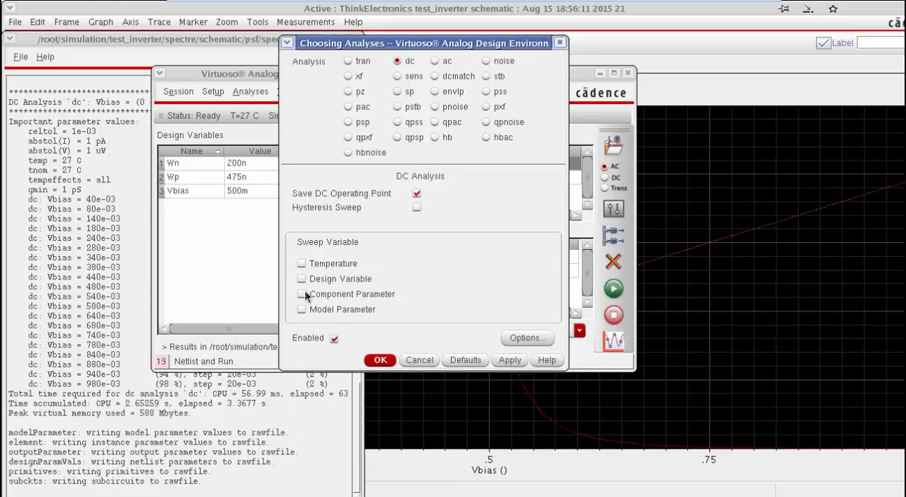
click(372, 359)
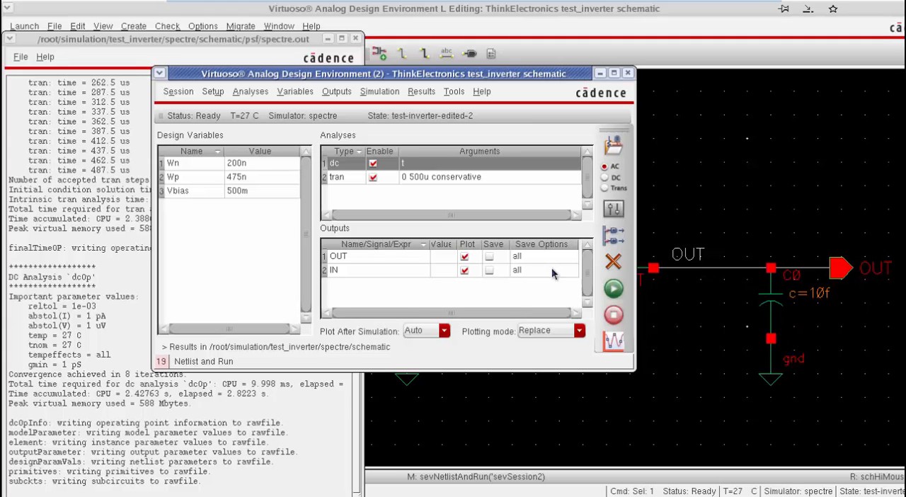
click(465, 256)
click(465, 270)
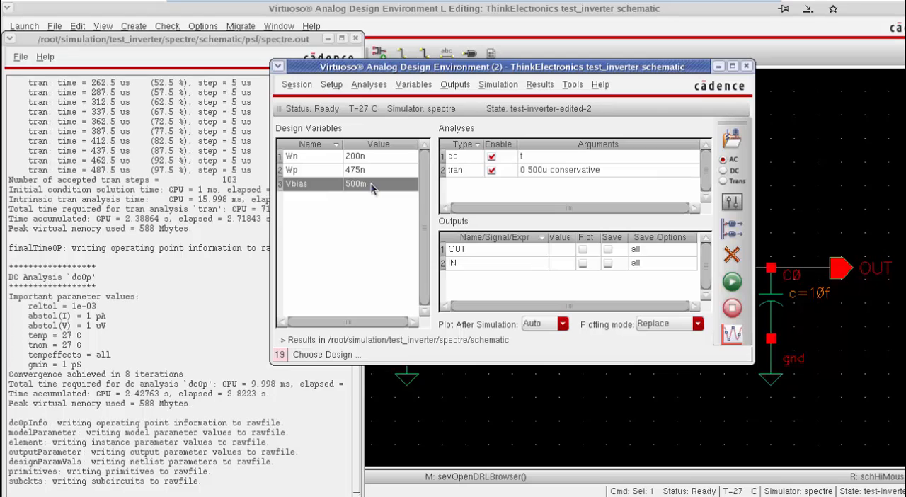
Step: Set the design variable Vbias to 0 and rerun the simulation
click(372, 169)
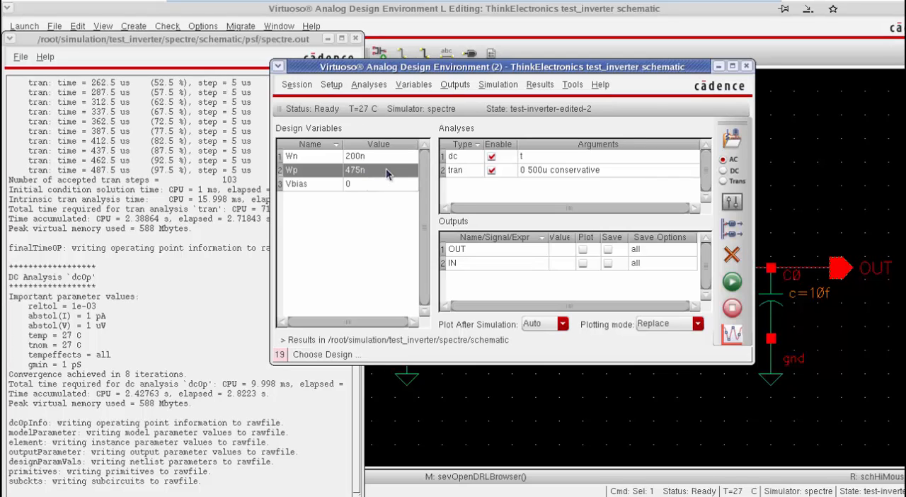
click(384, 158)
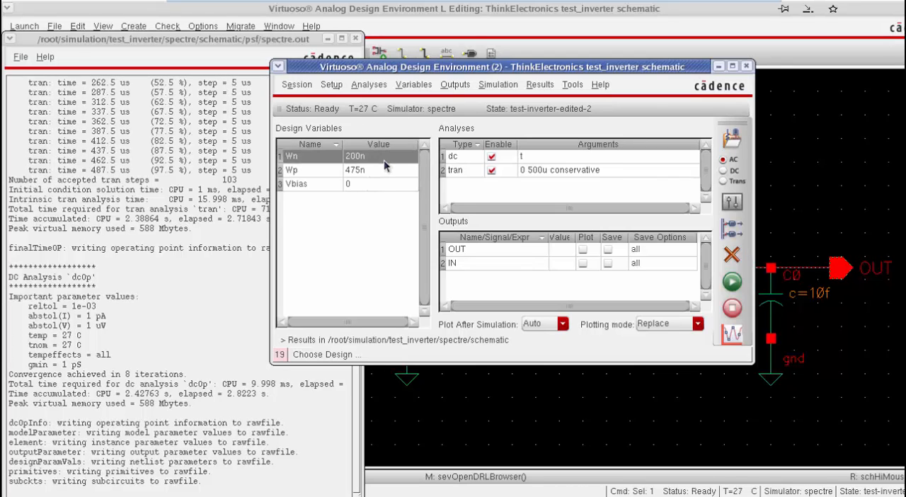
click(736, 278)
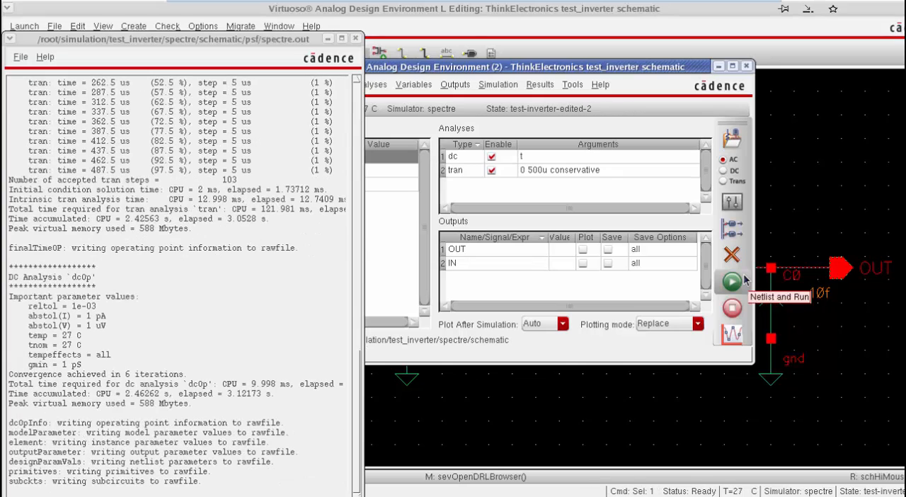
Step: Open the Results Browser, reload the simulation results and plot the pwr signal from the tran-tran data
click(573, 85)
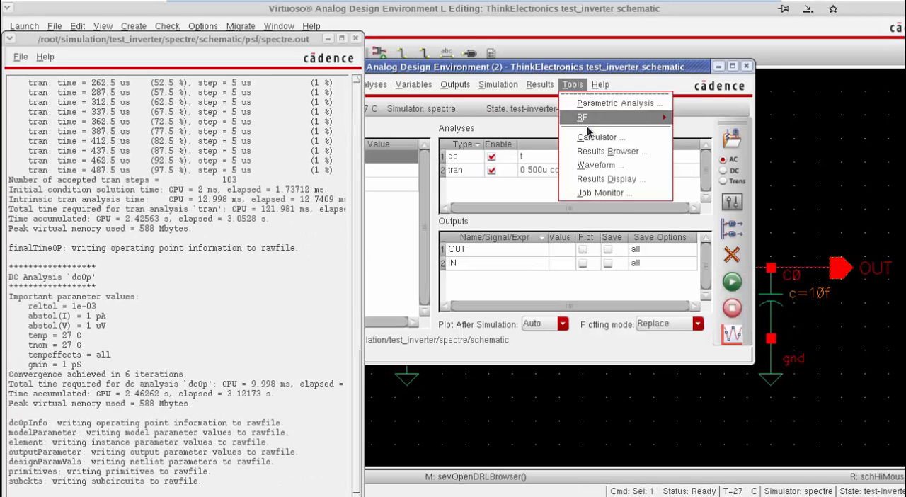
click(610, 153)
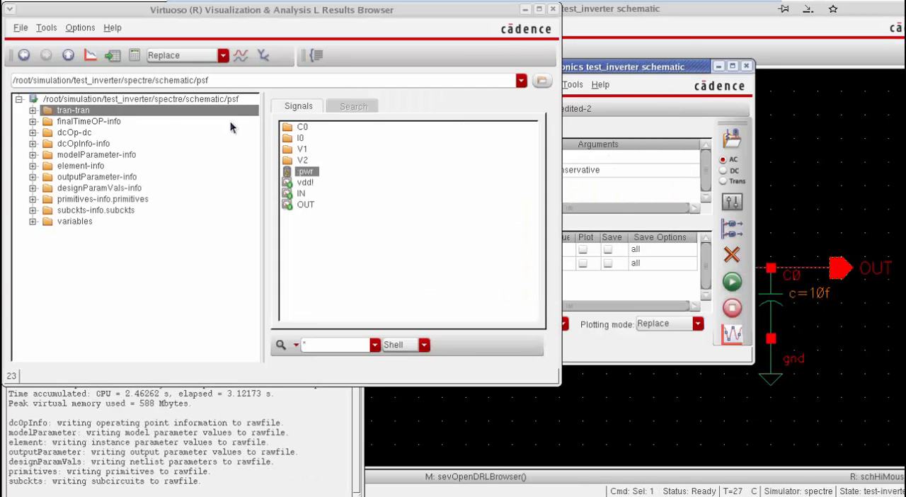
double_click(162, 99)
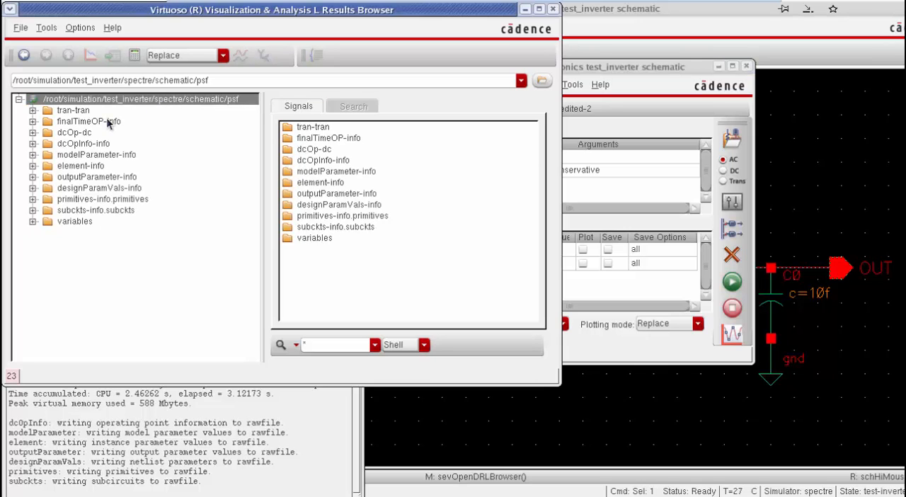
click(92, 112)
right_click(297, 172)
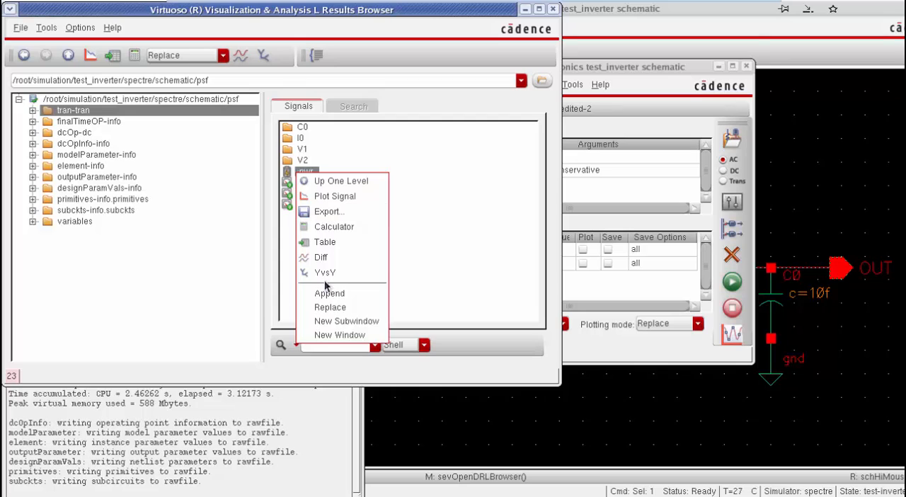
click(329, 199)
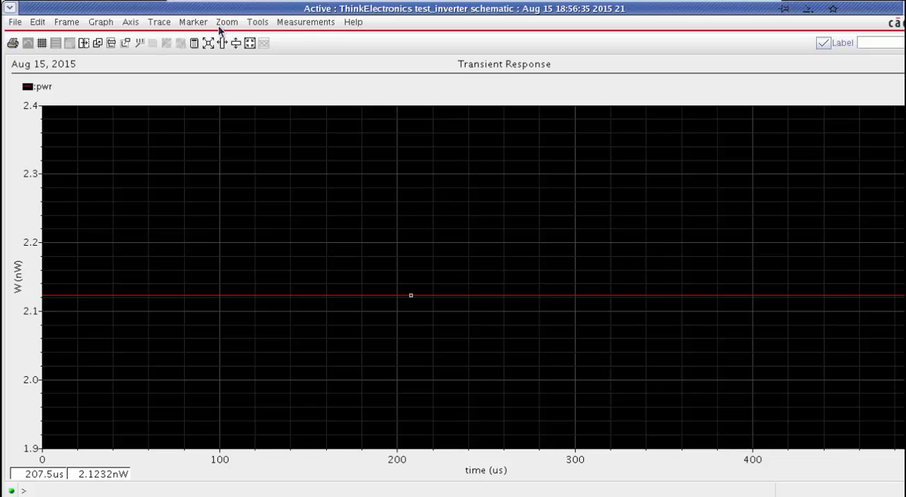
Step: Place a trace marker on the pwr curve at about 169 us to read the power
click(199, 24)
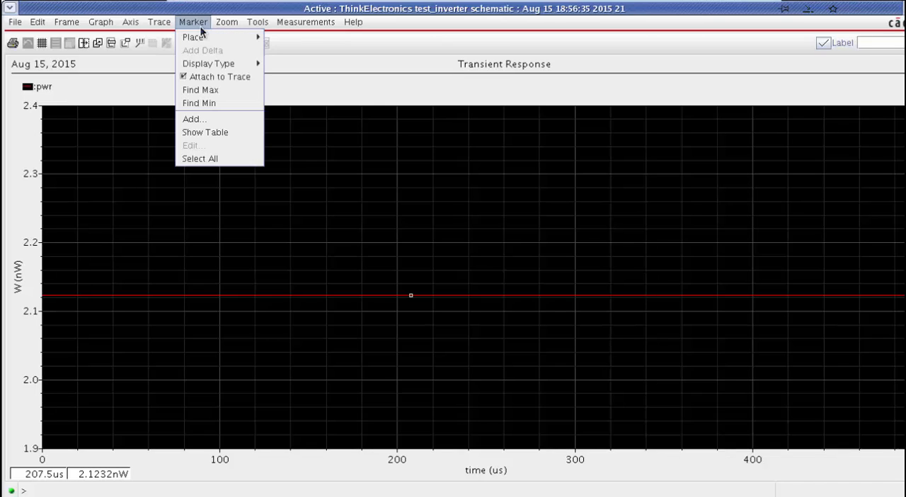
mouse_move(203, 34)
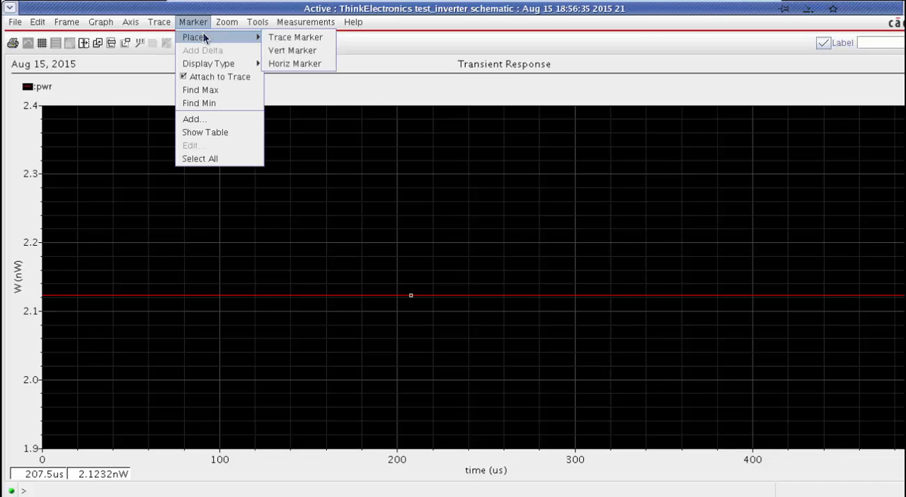
click(284, 38)
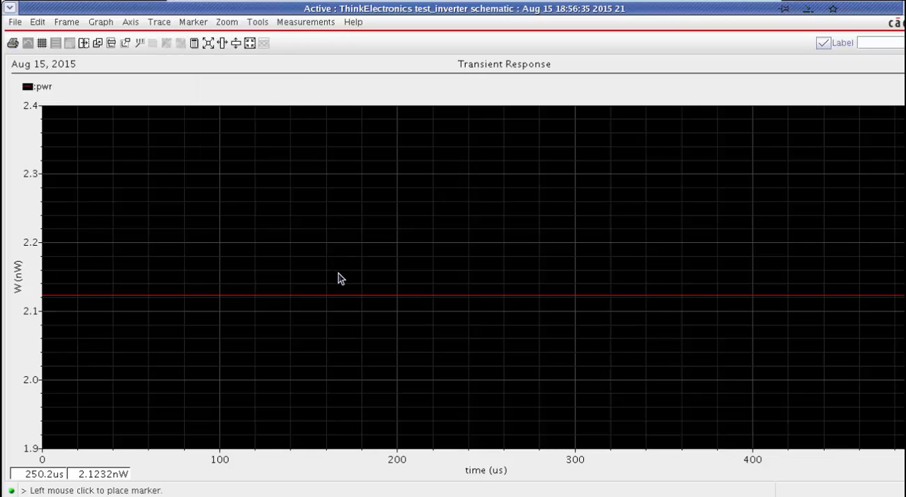
click(342, 294)
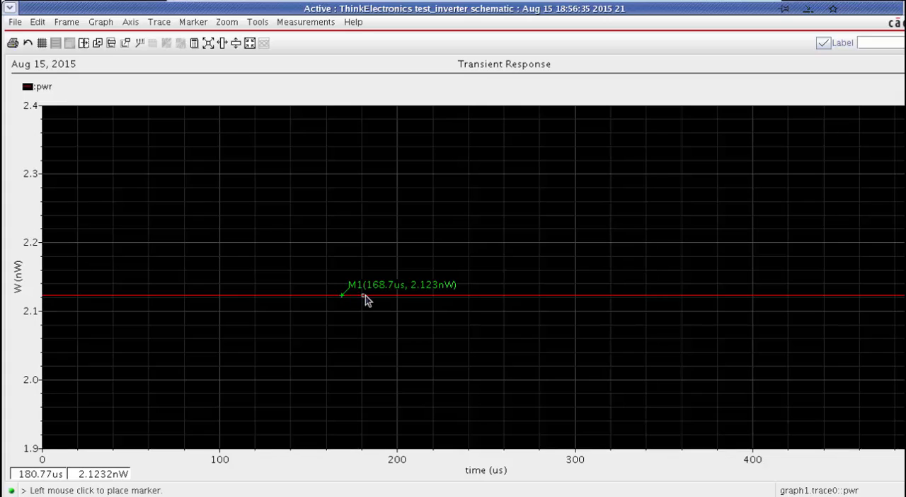
click(375, 295)
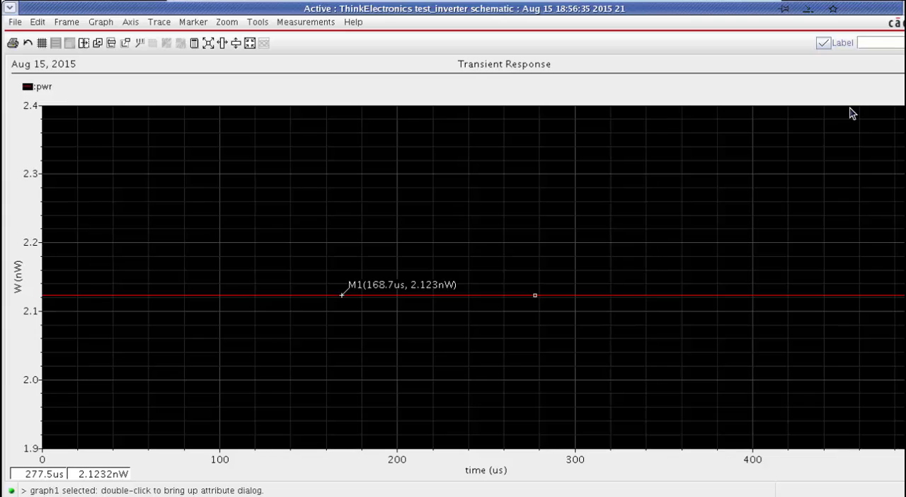
Step: Return to the Analog Design Environment, set the design variable Wn to 475n and rerun the simulation
key(alt+Tab)
key(alt+Tab)
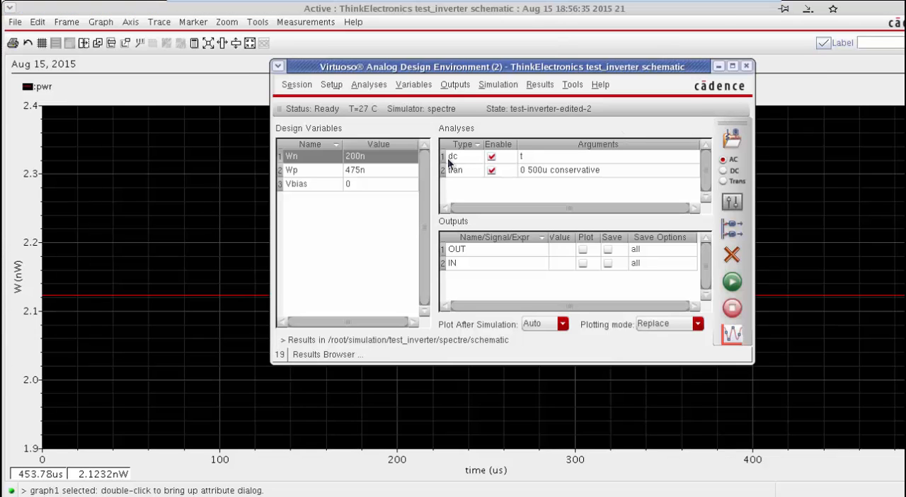
double_click(397, 164)
text(400n)
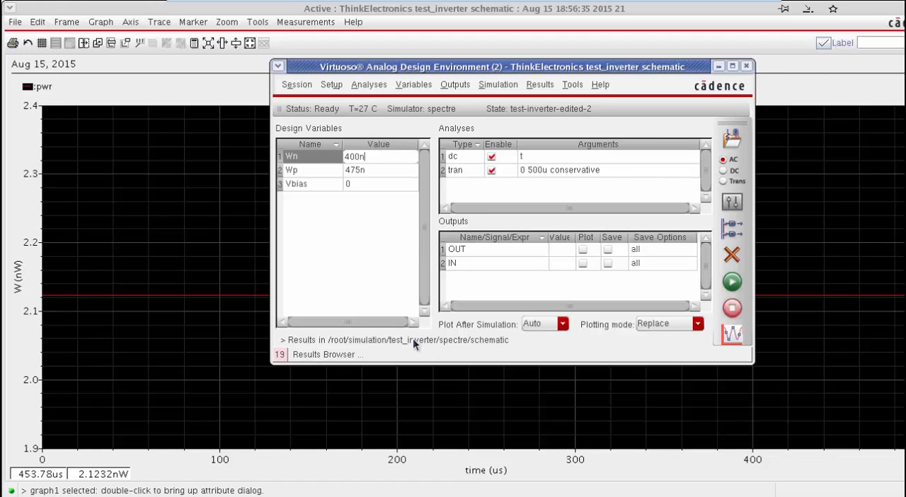
key(Return)
click(359, 157)
key(shift+Left)
key(shift+Left)
text(75)
key(Return)
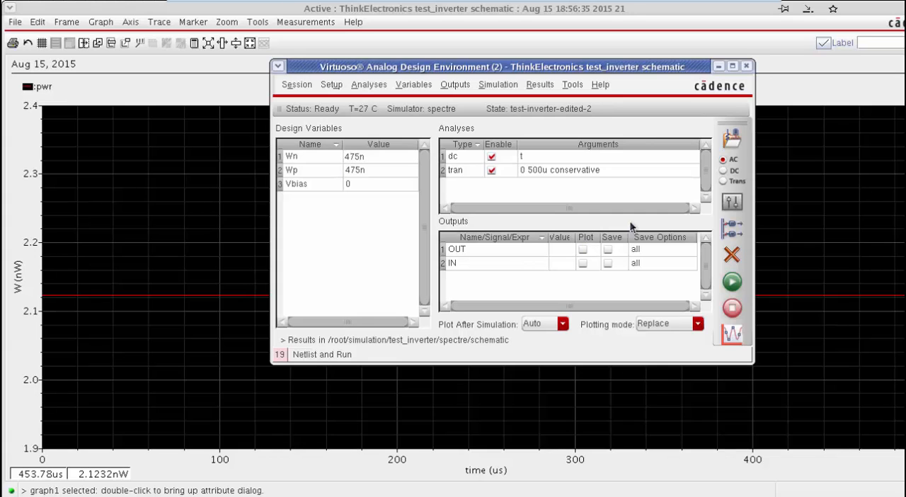
click(732, 281)
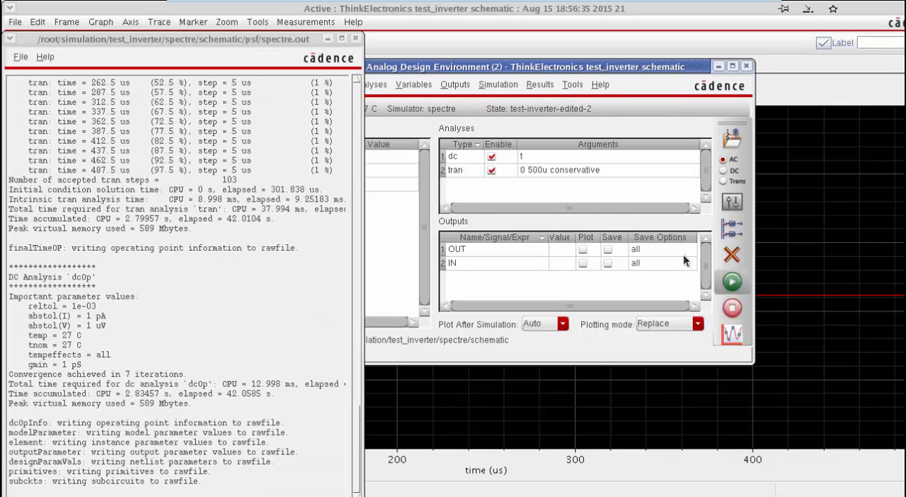
Step: Refresh the new results in the Results Browser and plot the pwr signal from tran-tran again
click(565, 84)
click(580, 149)
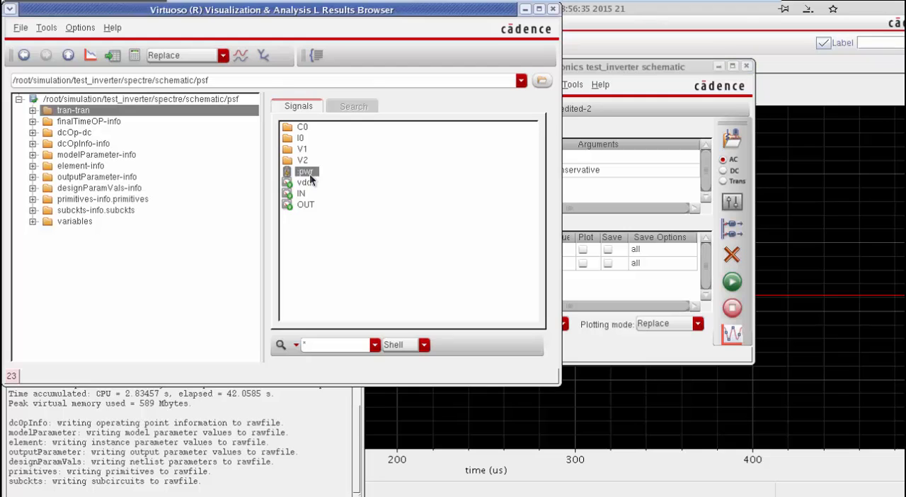
right_click(306, 172)
click(212, 99)
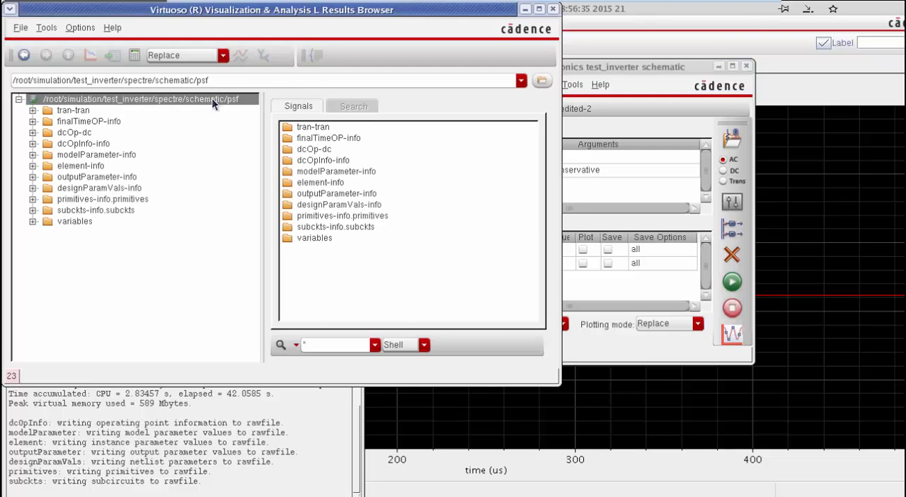
click(77, 111)
right_click(298, 171)
click(334, 195)
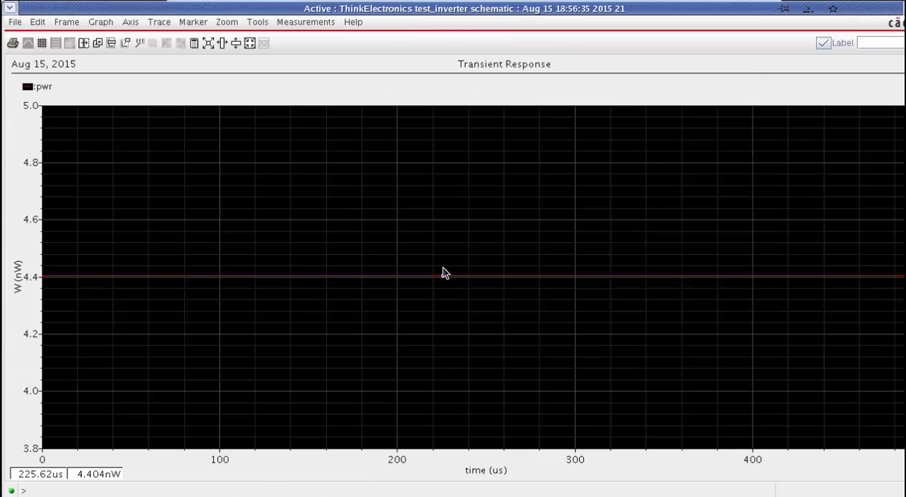
Step: Place a trace marker on the new pwr curve at about 180 us and move its label clear of the line
click(258, 22)
mouse_move(192, 22)
mouse_move(216, 39)
click(295, 37)
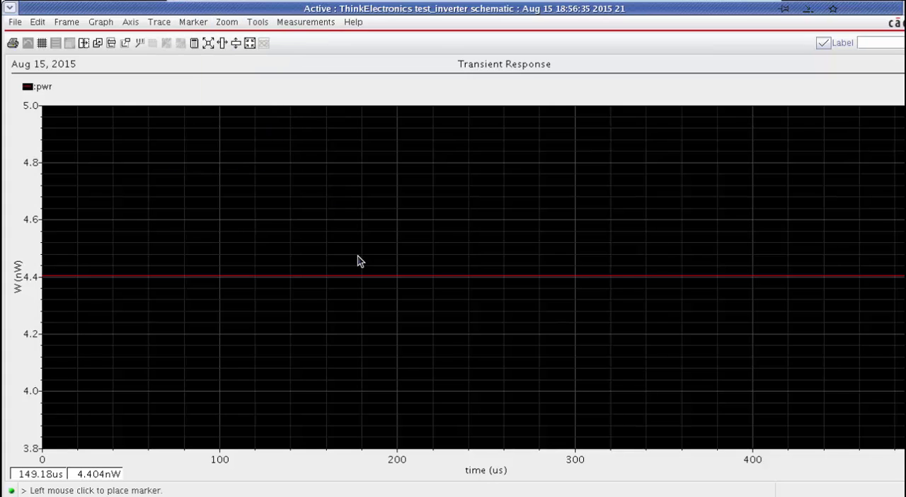
click(361, 262)
click(442, 261)
drag(442, 256, 435, 252)
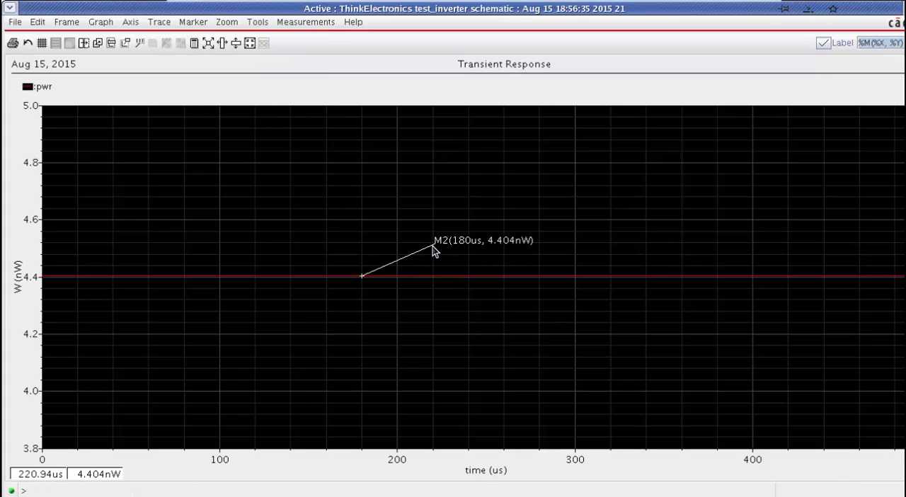
click(511, 339)
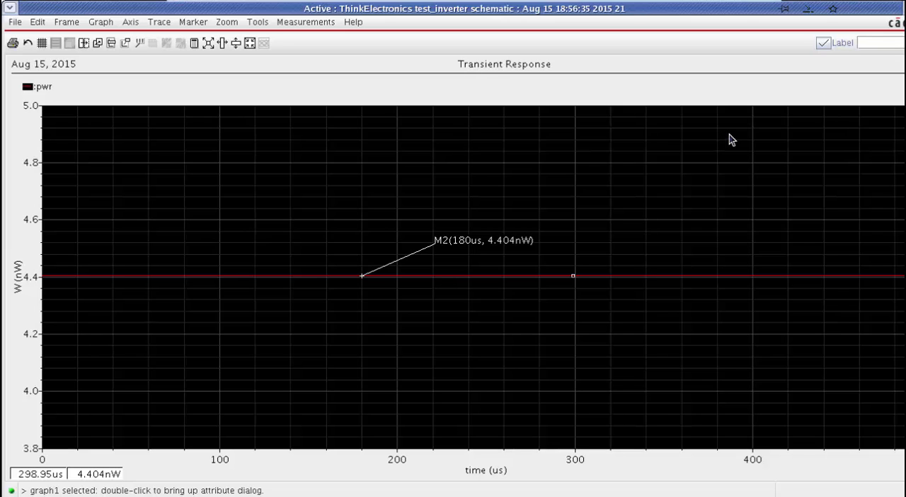
Step: Dismiss the power graph, move the Results Browser aside and open the Parametric Analysis tool beside the simulation setup
click(905, 9)
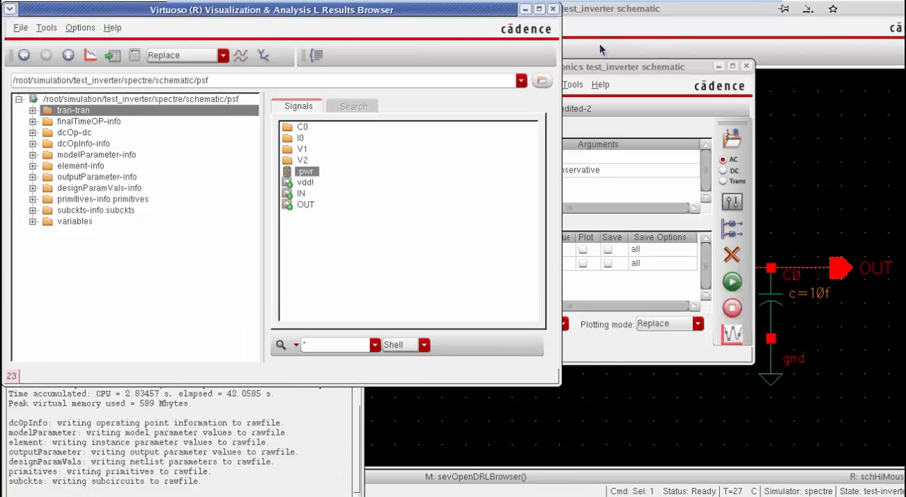
drag(380, 22, 488, 175)
click(517, 66)
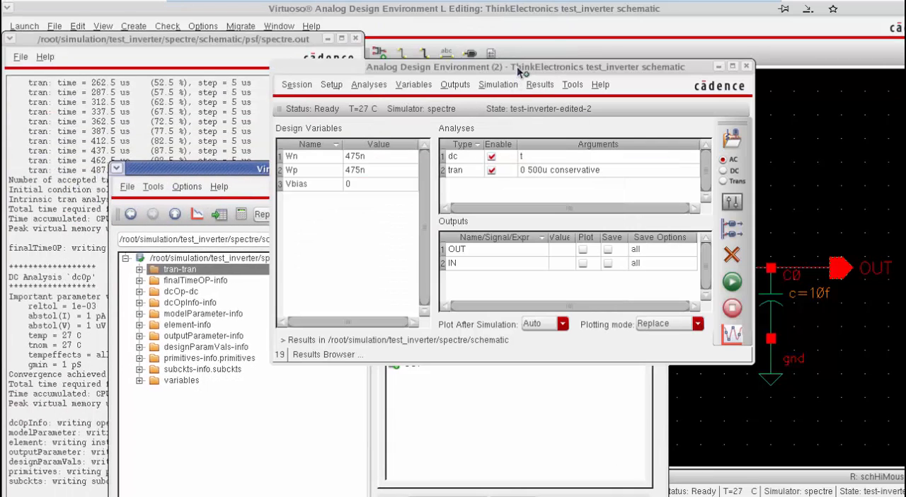
click(573, 84)
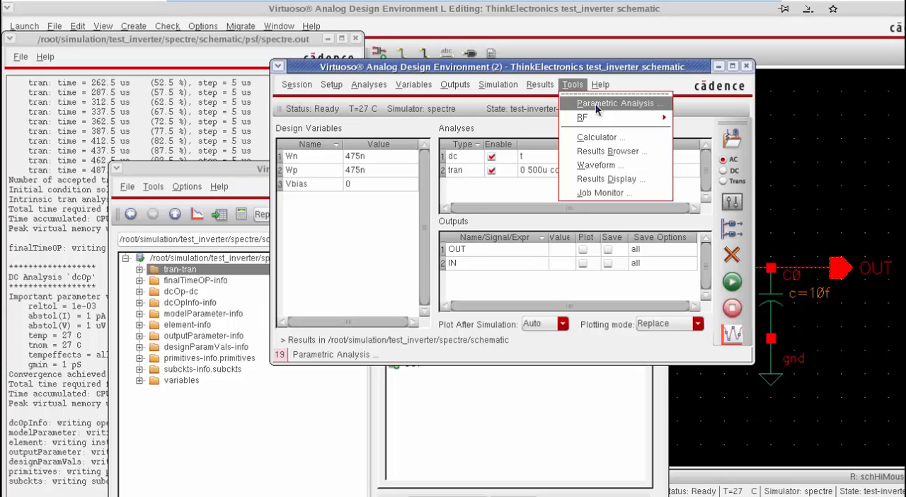
click(597, 104)
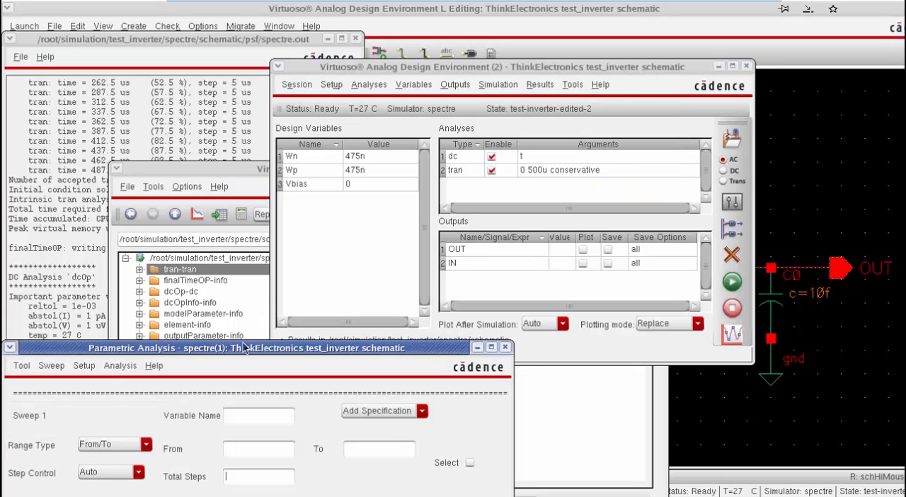
drag(262, 348, 671, 197)
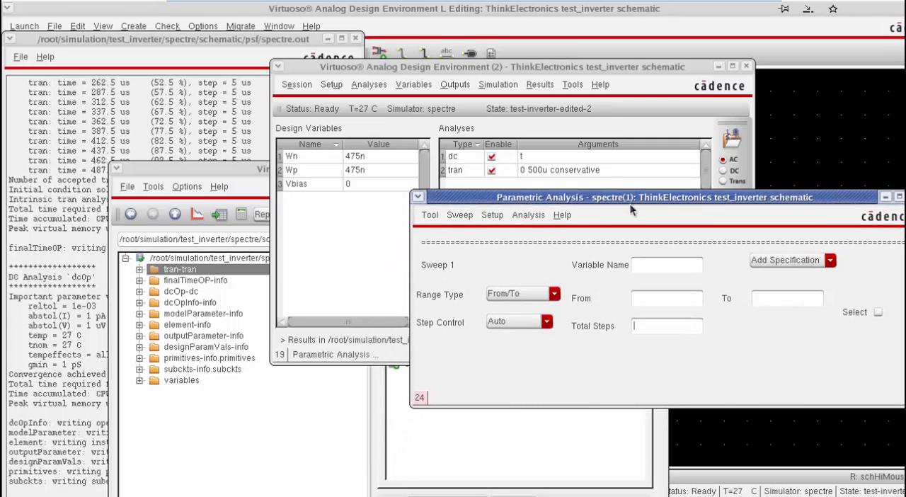
click(456, 218)
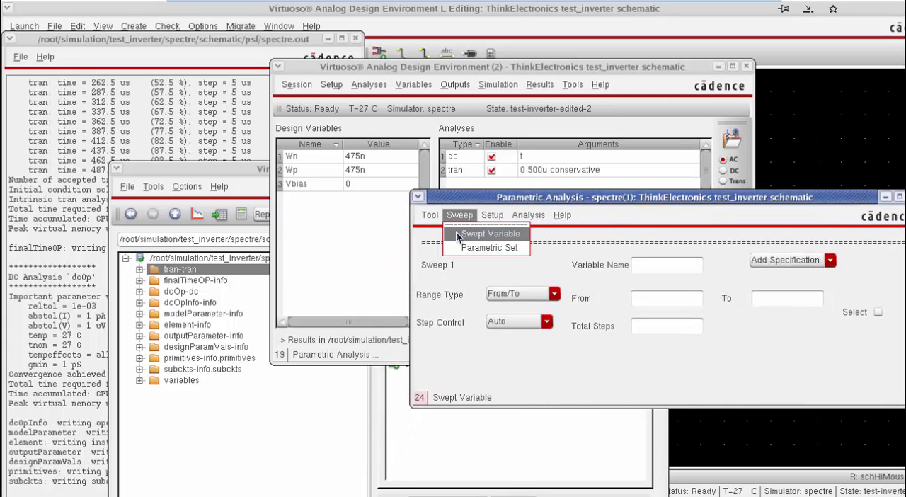
click(457, 231)
click(459, 218)
click(459, 218)
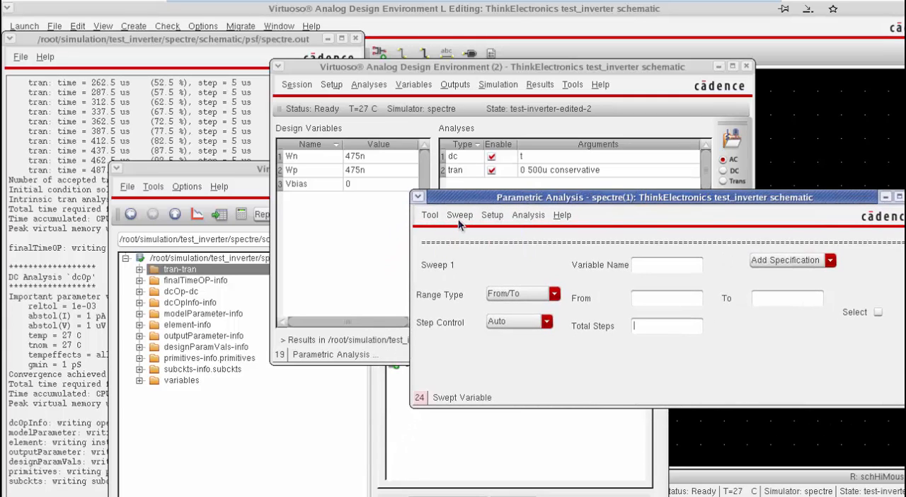
Step: Change the sweep to a parametric set and use Wn as its variable
click(459, 217)
click(474, 249)
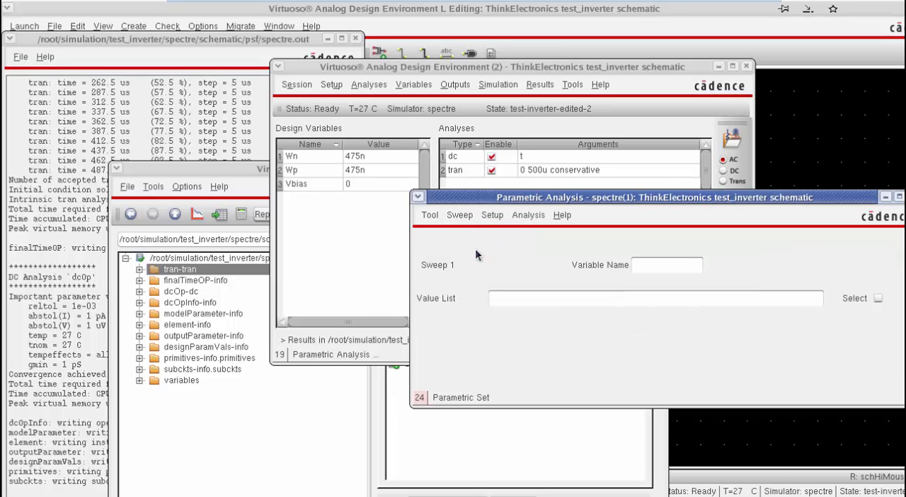
click(667, 267)
text(Wn)
Step: Enter the sweep value list (200n 475n 1u 10u) and start the parametric analysis
click(655, 292)
text((200n 475n 1u 10u))
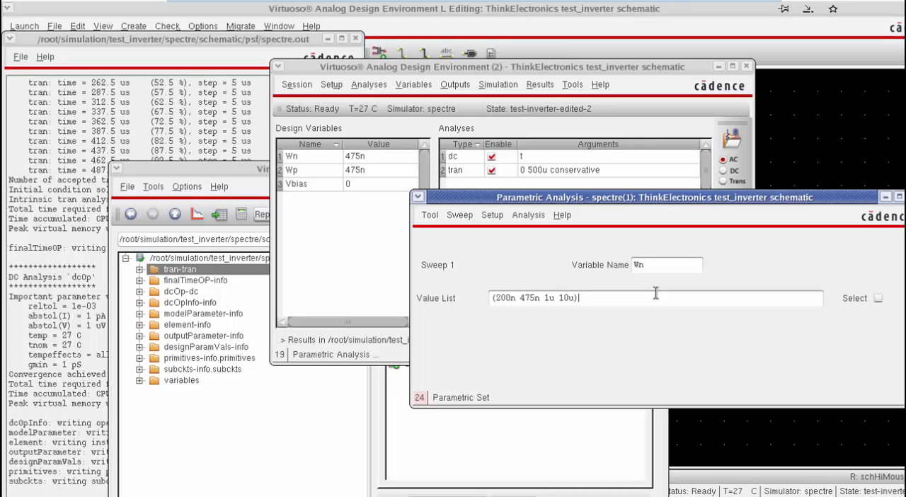
click(529, 216)
click(533, 235)
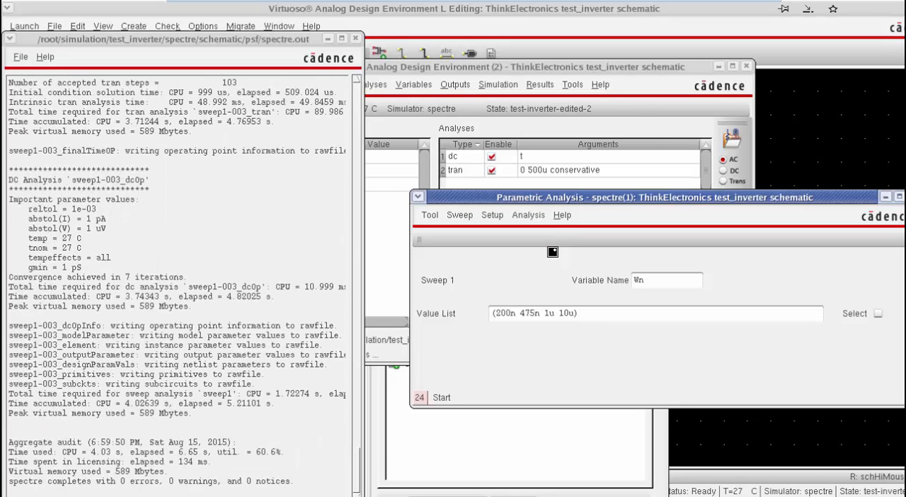
Step: Open the Results Browser from the Analog Design Environment and plot the pwr signal from sweep1_tran-sweep
click(579, 83)
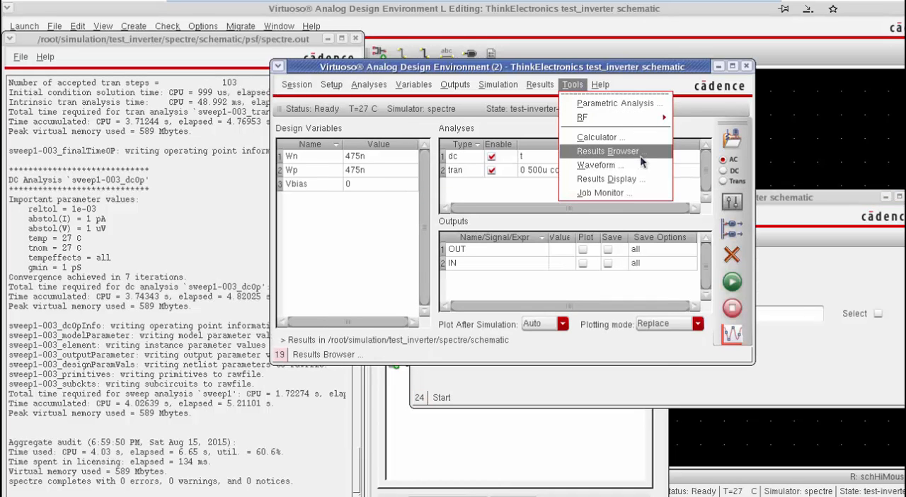
click(609, 152)
click(275, 262)
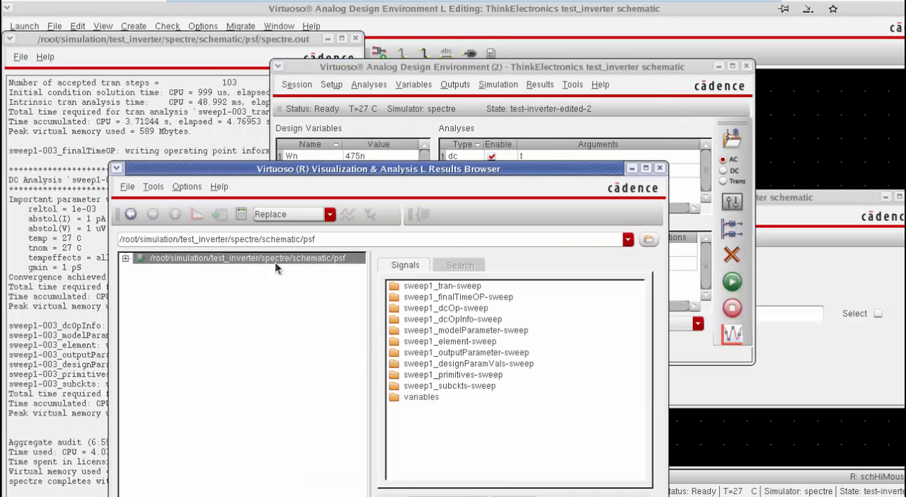
double_click(273, 259)
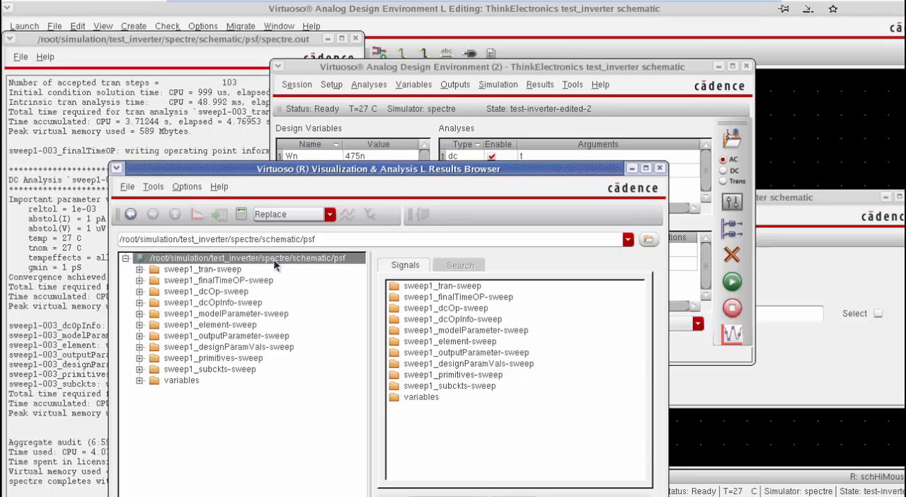
click(233, 270)
right_click(410, 330)
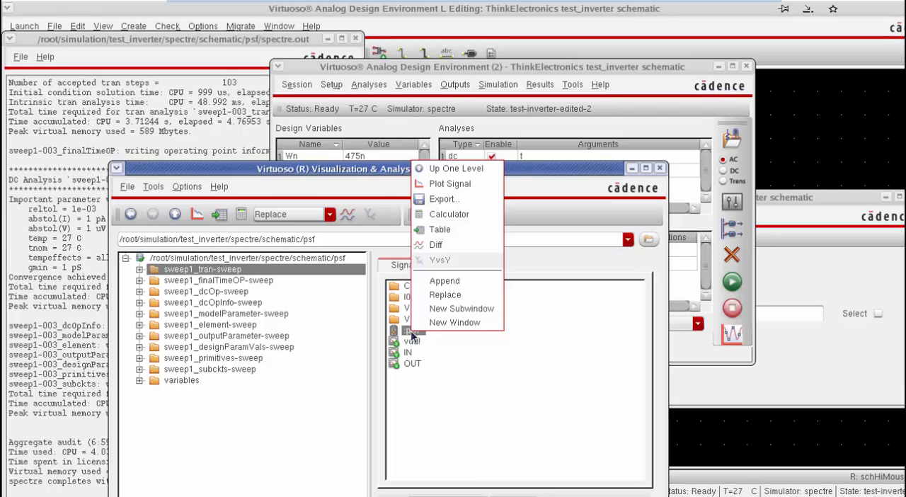
click(453, 183)
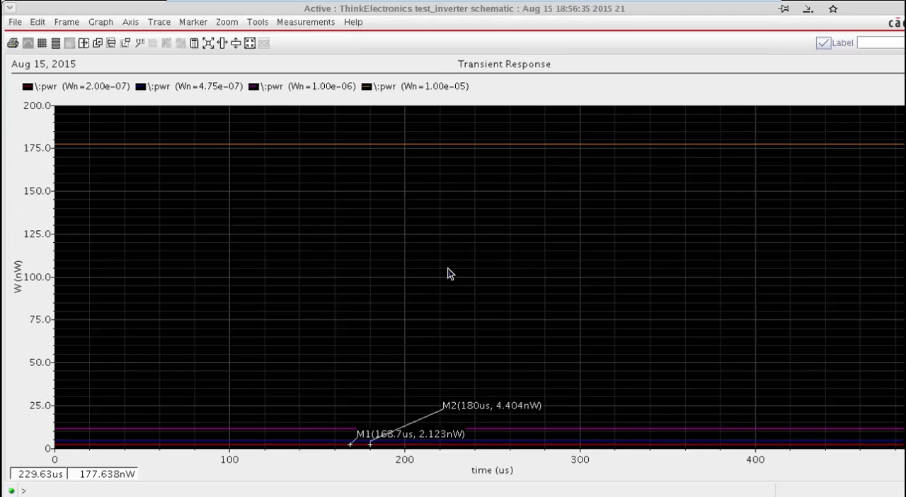
Step: Move the M1 and M2 marker labels above the lower power curves, with M2 placed higher than M1
click(426, 144)
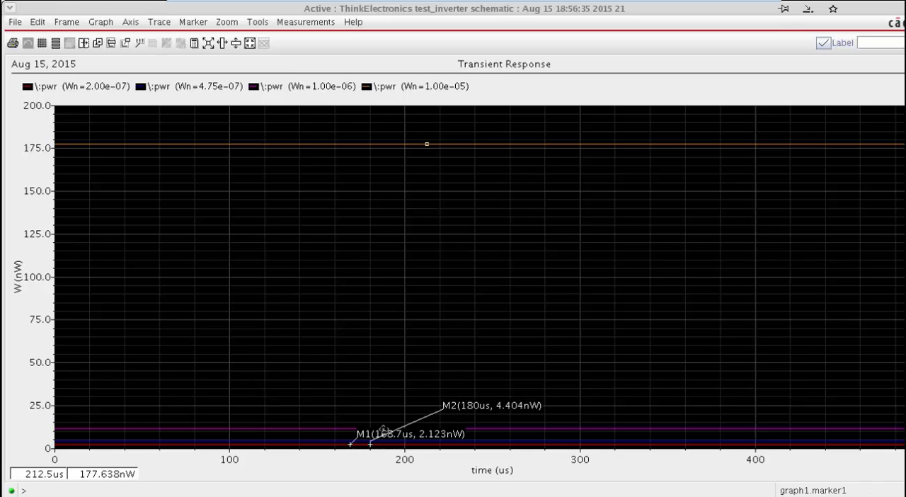
click(383, 431)
drag(383, 430, 354, 376)
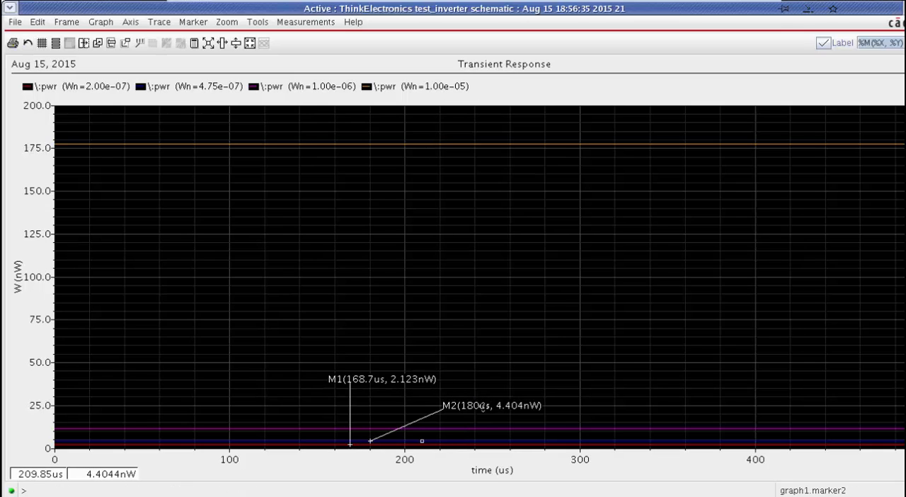
click(543, 414)
click(470, 410)
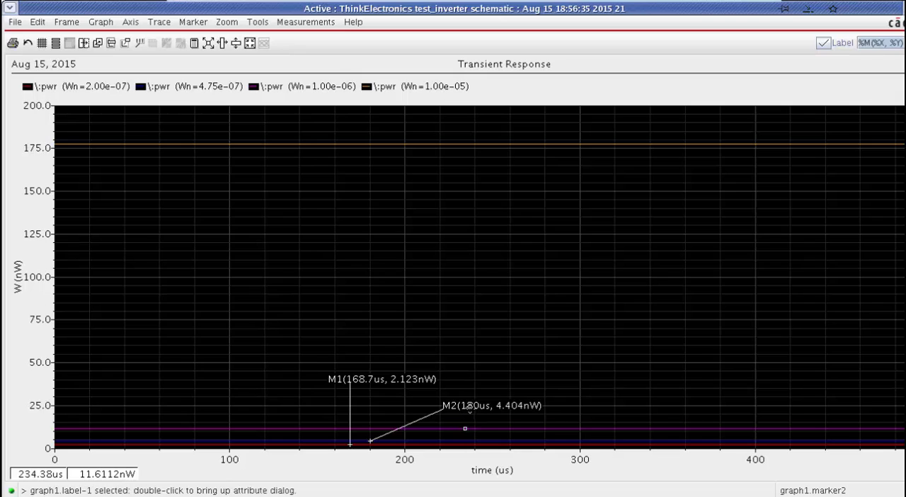
mouse_move(470, 409)
mouse_down()
mouse_move(364, 408)
mouse_move(386, 384)
mouse_move(350, 347)
mouse_up()
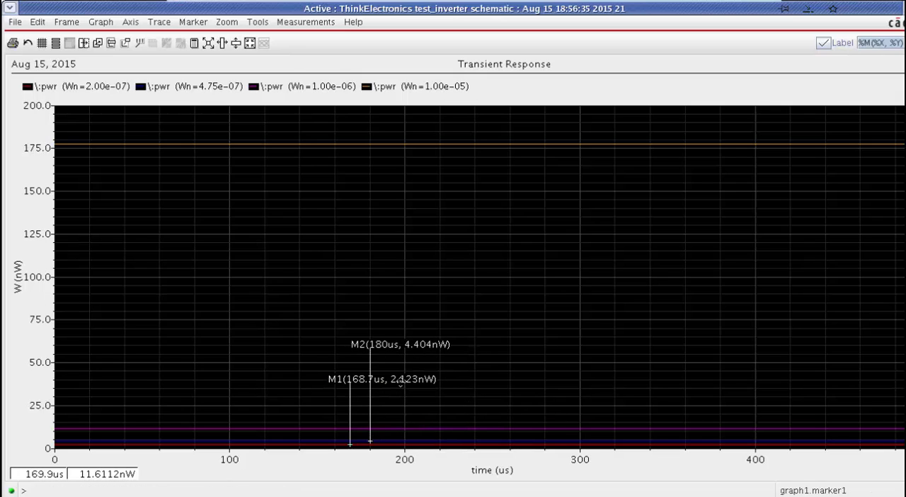
Step: Place a trace marker on the Wn=1.00e-06 power curve at about 196 us and move its label above M2
click(193, 22)
click(191, 34)
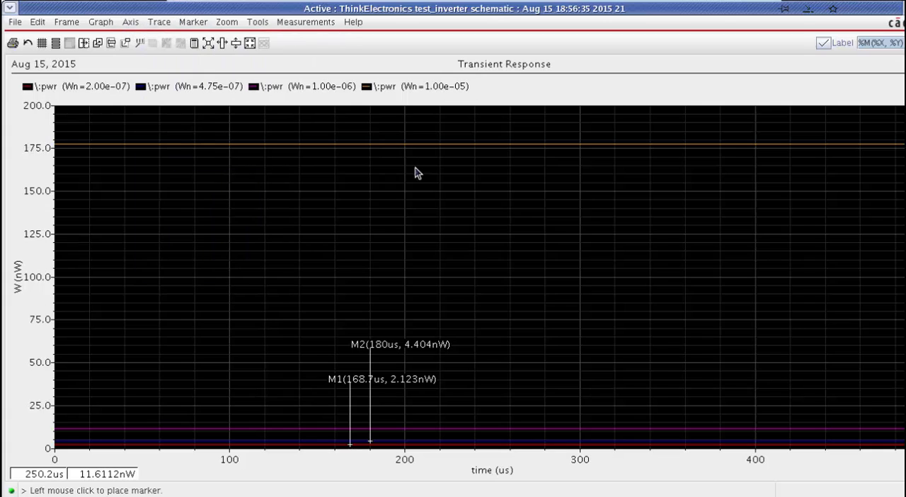
click(398, 429)
mouse_move(410, 419)
mouse_down()
mouse_move(374, 291)
mouse_move(377, 315)
mouse_up()
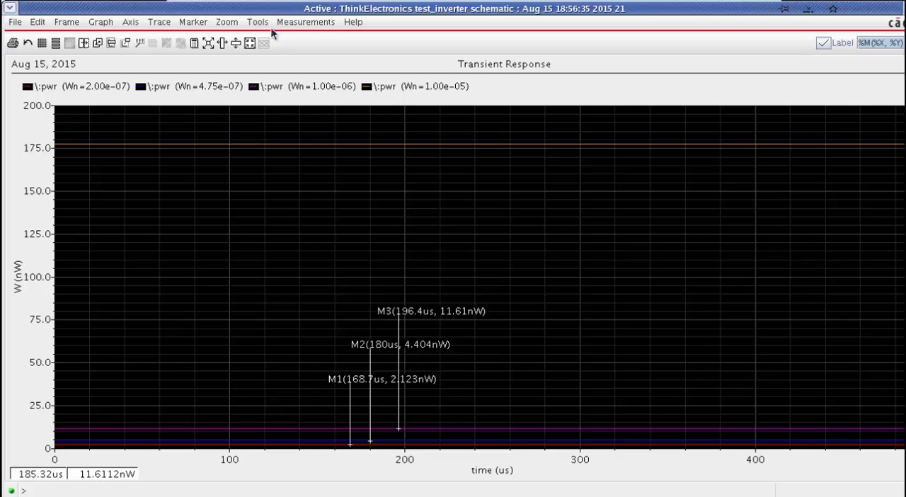
Step: Place a trace marker on the Wn=1.00e-05 power curve at about 186.5 us and move its label below the curve
click(194, 21)
click(208, 34)
click(382, 144)
drag(409, 132, 380, 248)
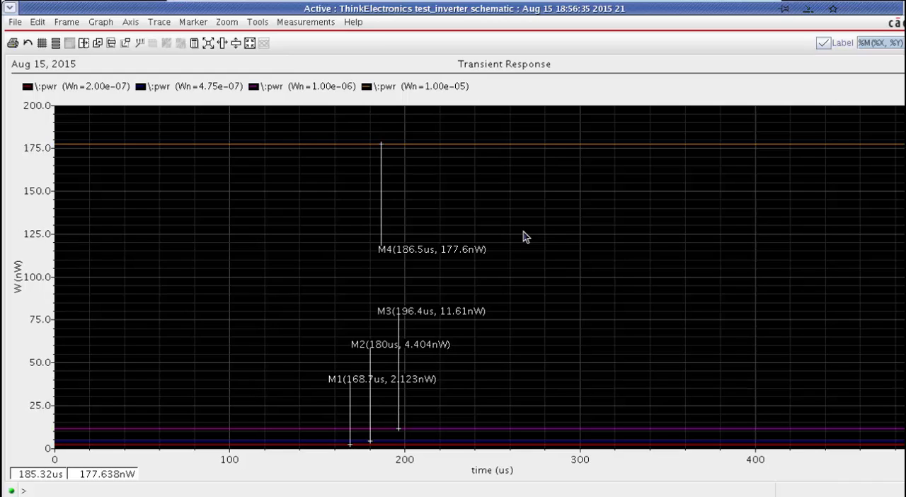
Step: Close the power graph, Results Browser, simulation log and Parametric Analysis windows, and bring the test_inverter schematic to the front
click(823, 42)
click(905, 8)
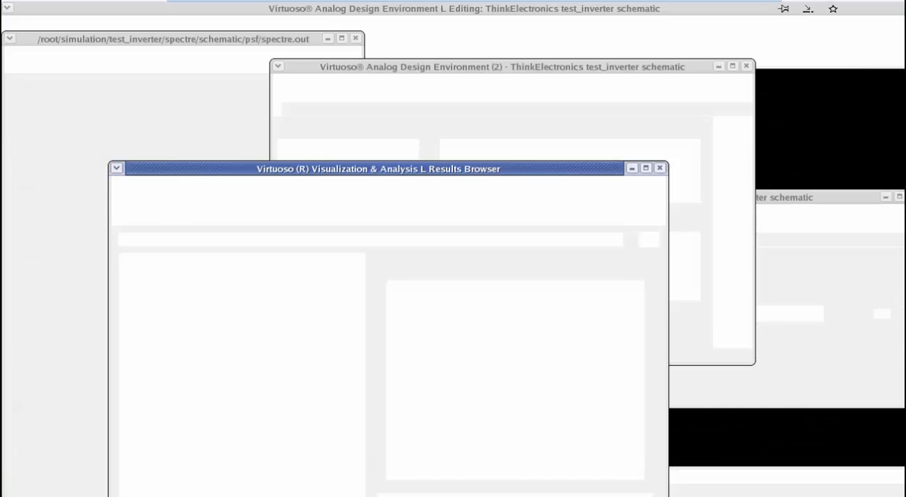
click(660, 168)
click(357, 39)
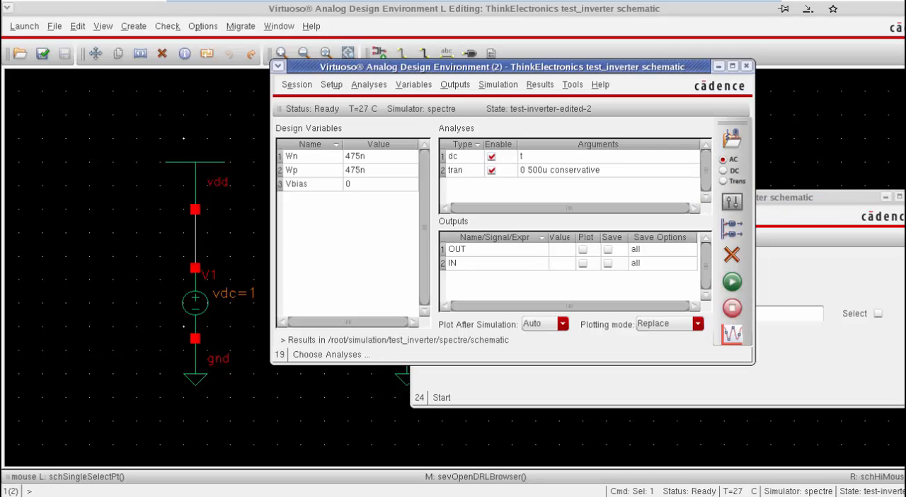
click(905, 198)
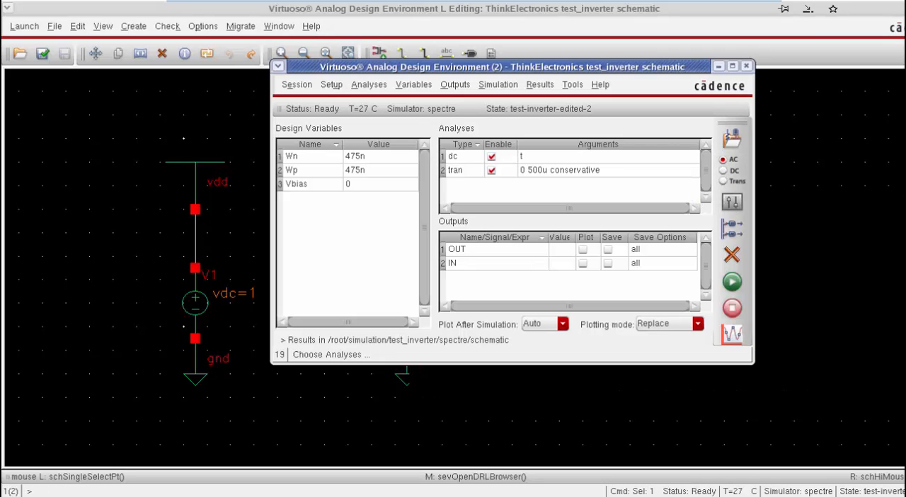
click(791, 52)
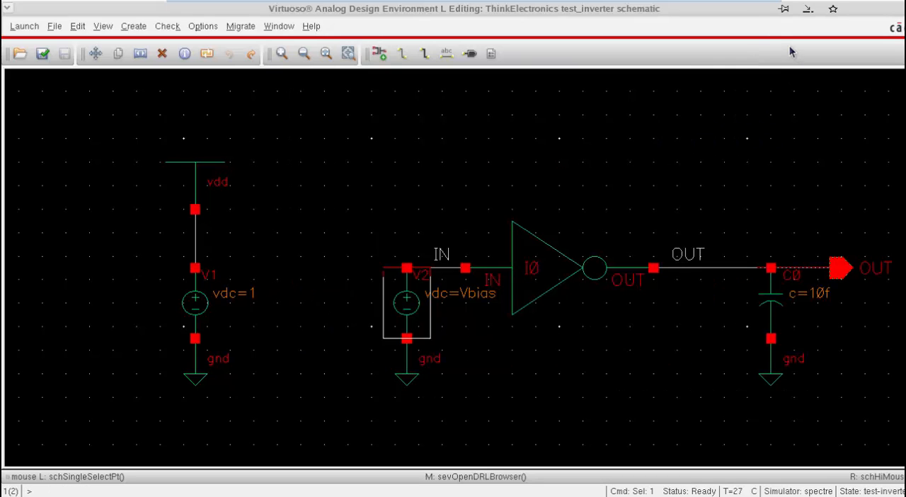
Step: Change the cell name of input source V2 from vdc to vpulse and apply the change
click(421, 314)
key(q)
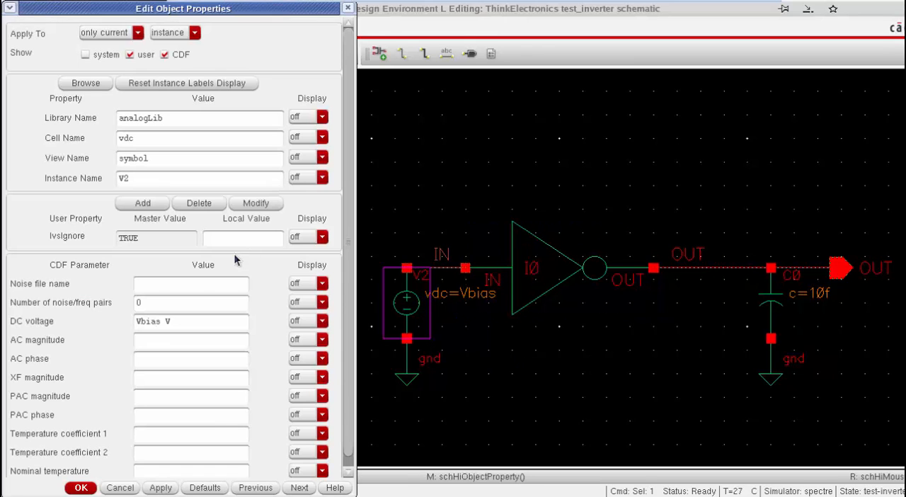
drag(123, 138, 157, 139)
text(pulse)
click(168, 483)
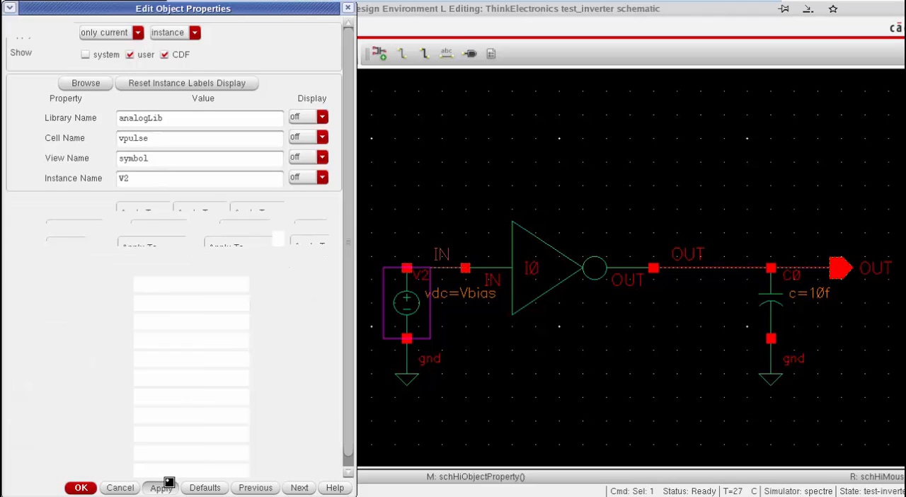
click(162, 487)
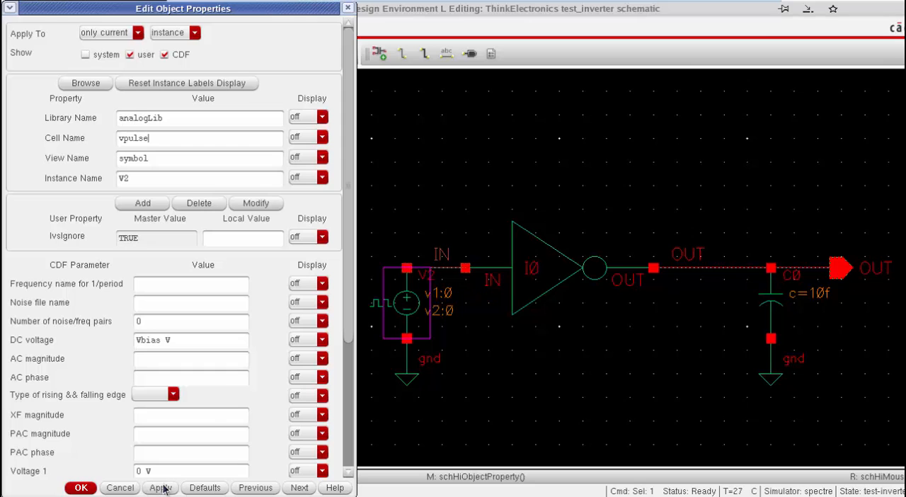
Step: Set V2's pulse parameters to Voltage 2 of 1 V, period 10u, delay time 0 and rise time 1p, and accept them
drag(344, 299, 338, 377)
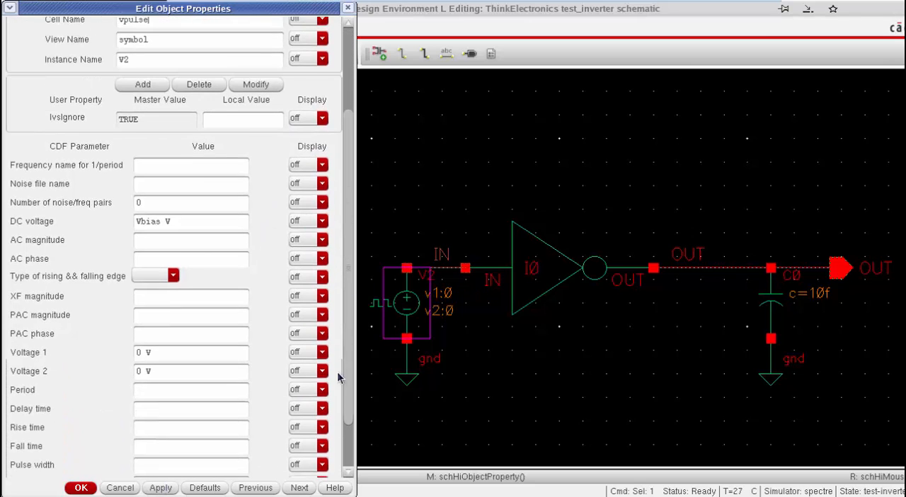
double_click(134, 372)
text(1)
scroll(351, 312, down, 3)
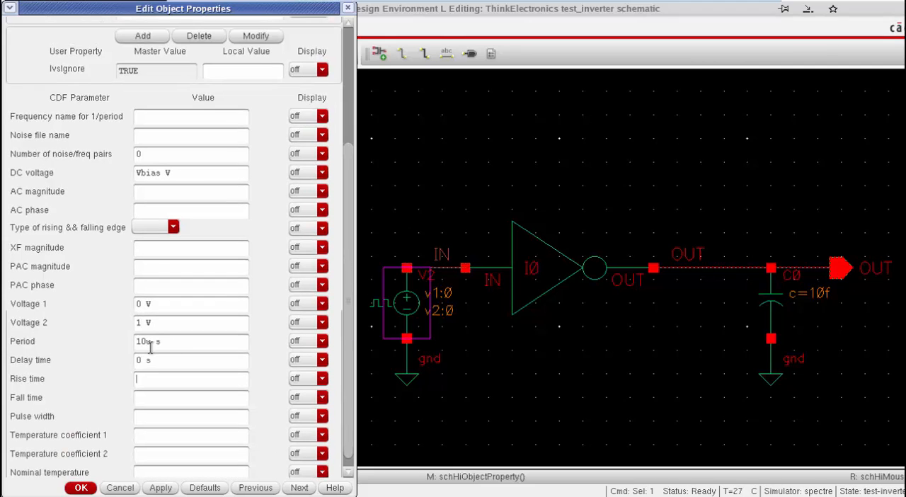
text(1p s)
key(Tab)
click(160, 488)
click(89, 488)
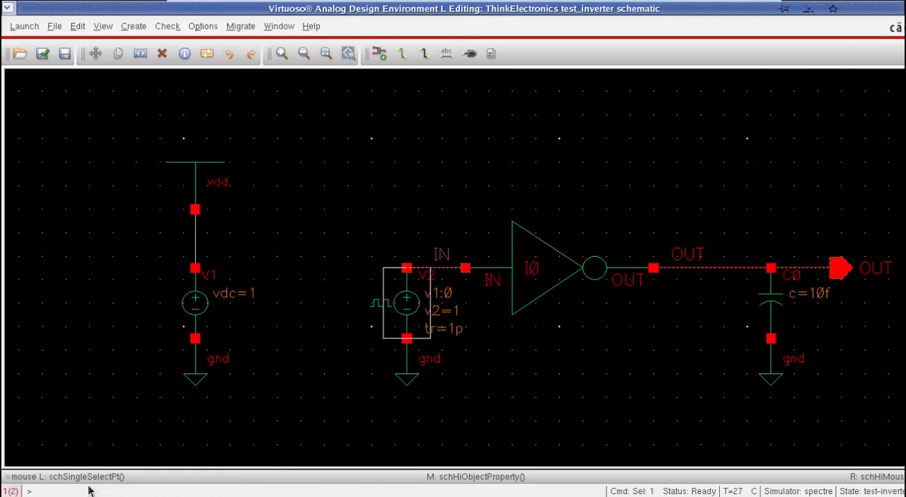
Step: Check and save the schematic, return to the Analog Design Environment and netlist and run the simulation
key(shift+x)
key(alt+Tab)
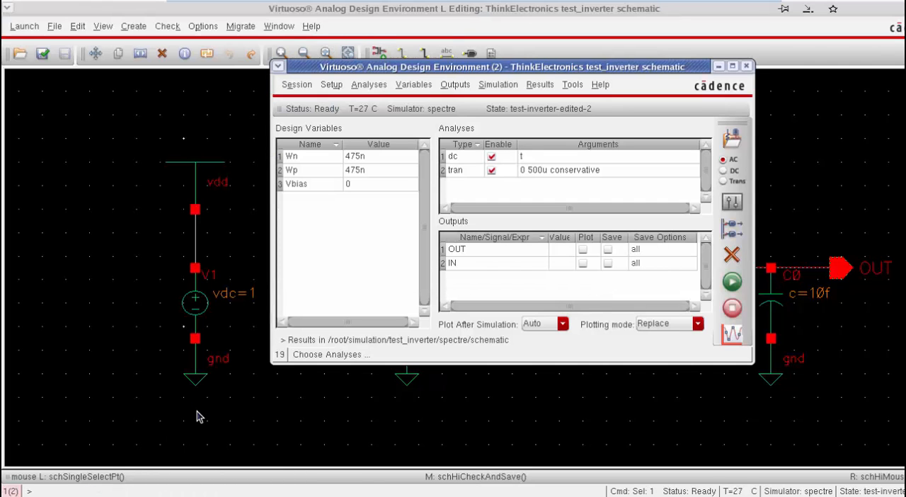
click(397, 191)
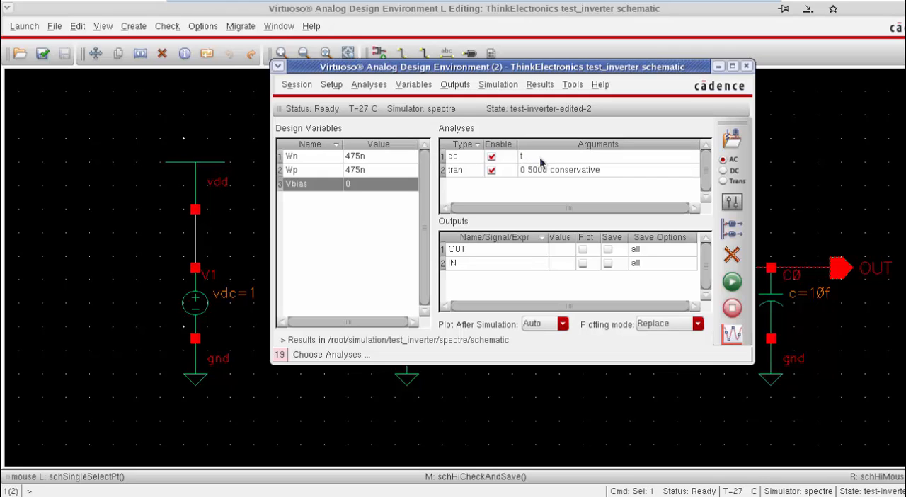
click(737, 291)
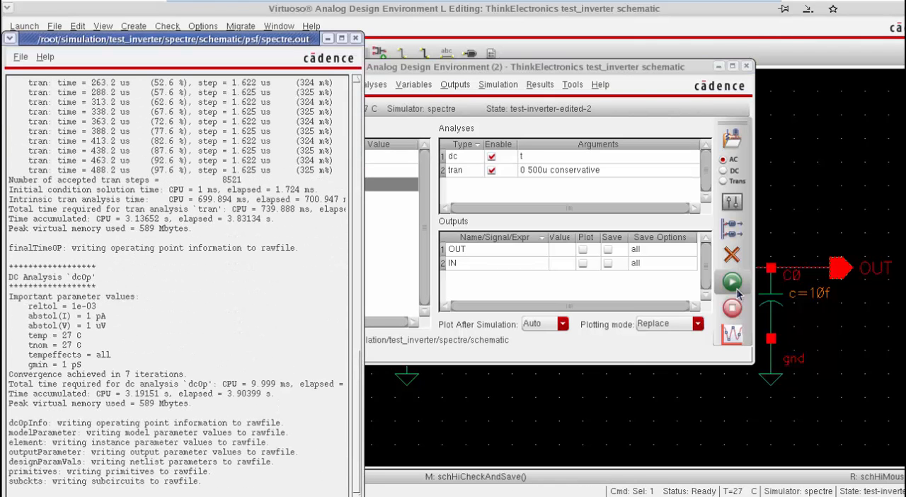
Step: Open the Results Browser and display the signals of the new tran-tran results
click(567, 87)
click(571, 84)
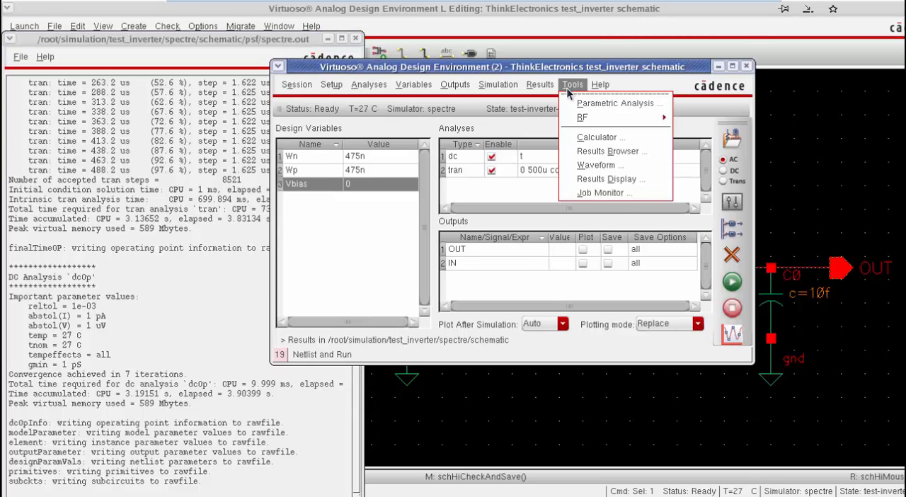
click(601, 153)
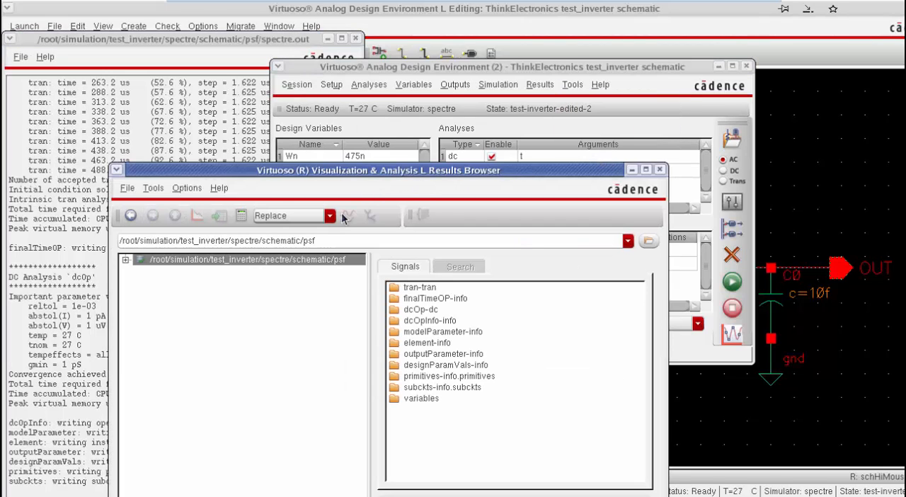
double_click(269, 262)
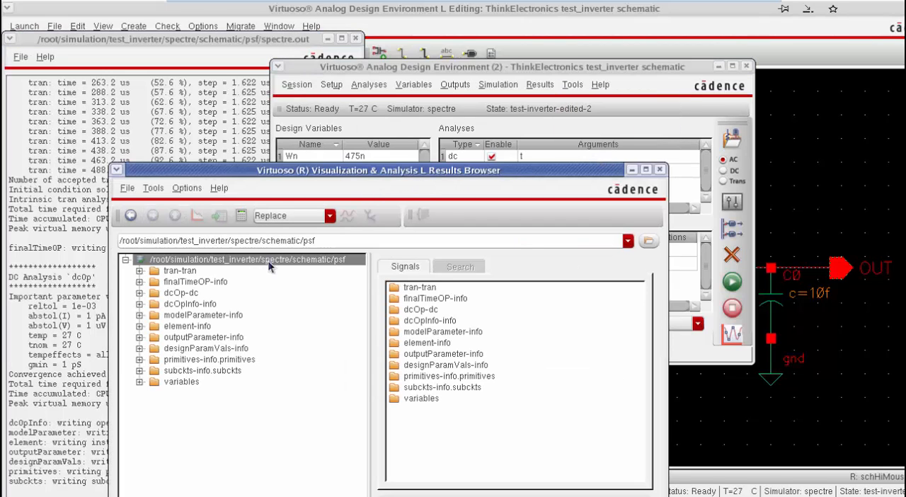
click(186, 271)
Step: Send the pwr signal to the Calculator and remove the backslash before :pwr in its getData expression
right_click(409, 331)
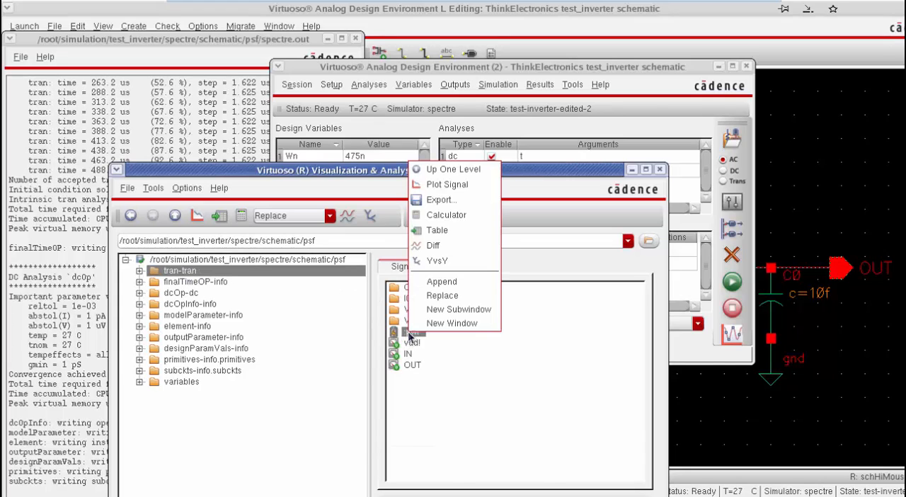
click(473, 216)
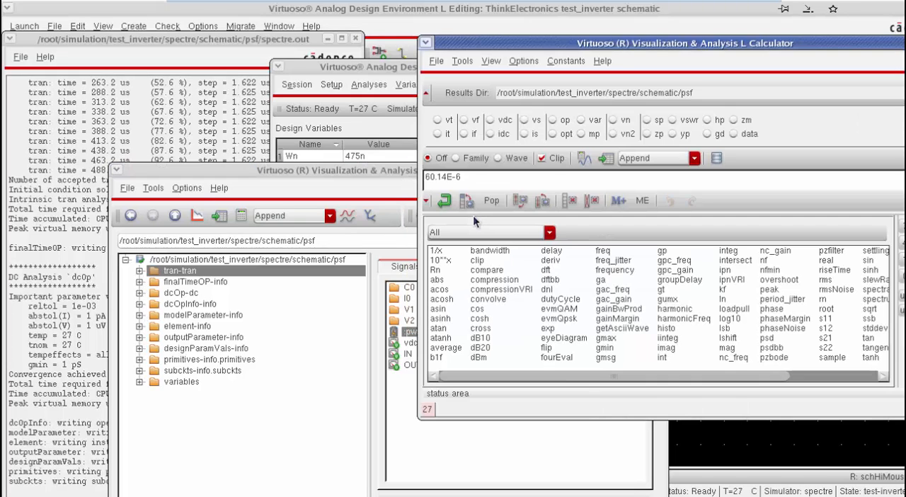
click(464, 178)
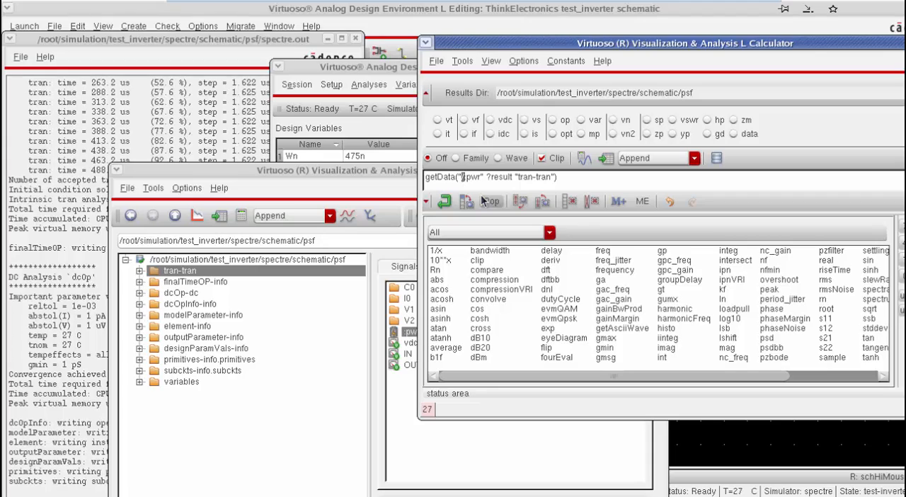
key(BackSpace)
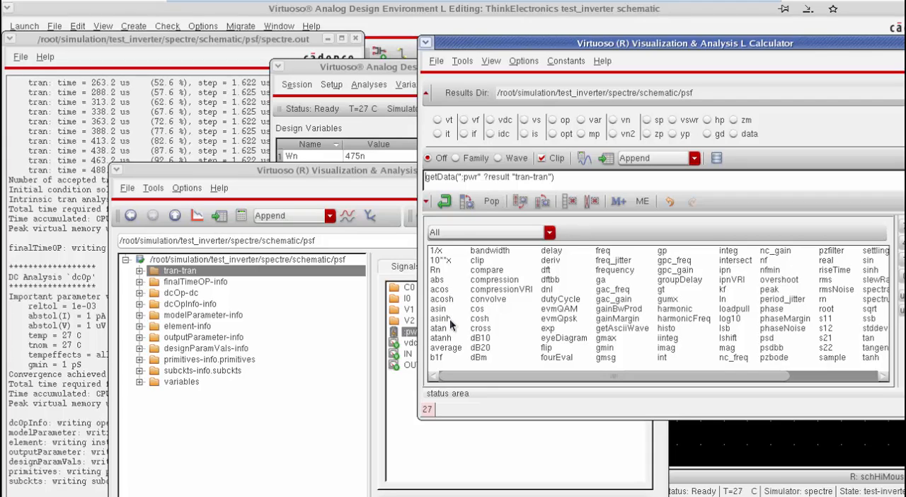
Step: Apply the average function to the pwr expression in the Calculator and evaluate the buffer
click(451, 347)
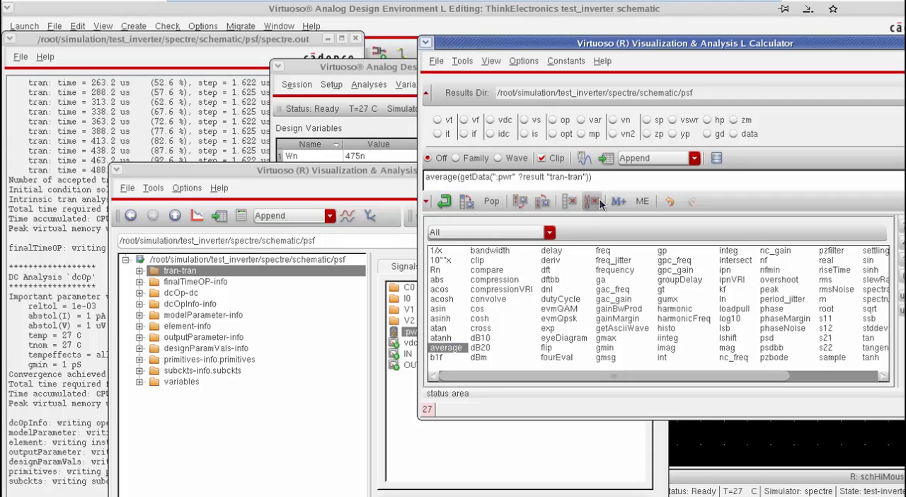
click(581, 160)
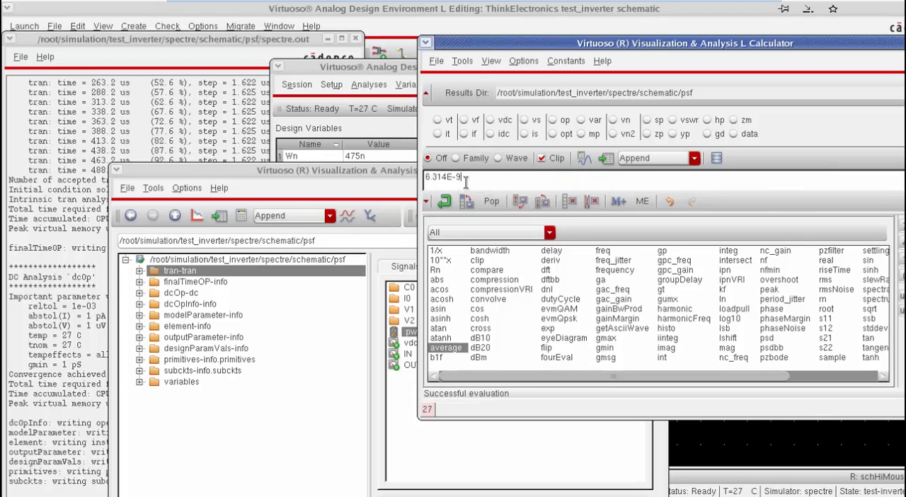
drag(465, 177, 426, 179)
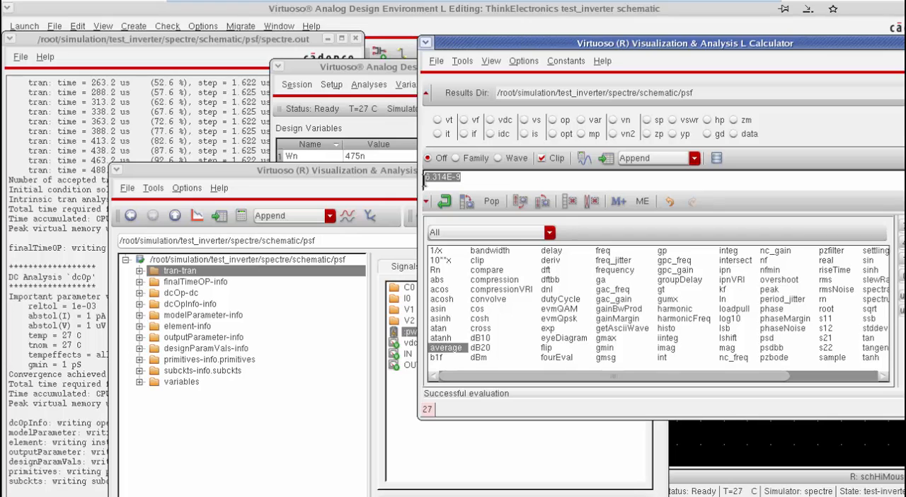
Step: Bring the Analog Design Environment window forward and reposition it so its design variables are accessible beside the Calculator
drag(391, 72, 286, 117)
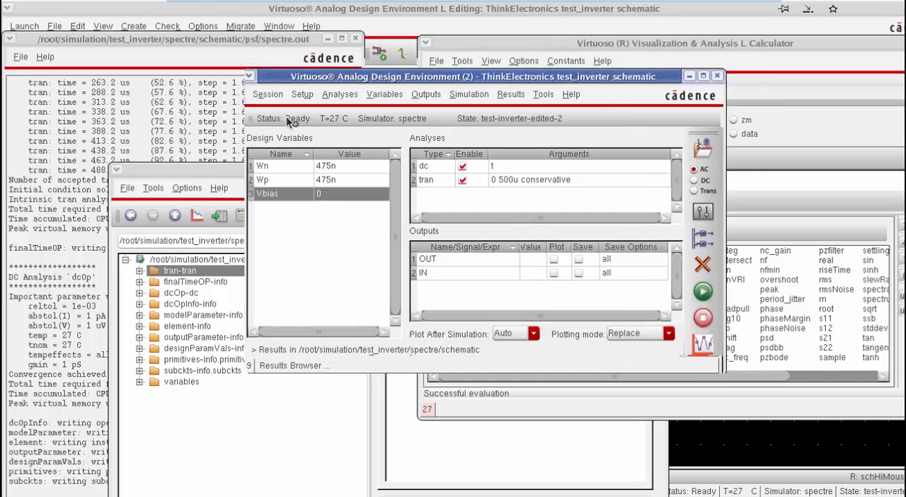
click(527, 41)
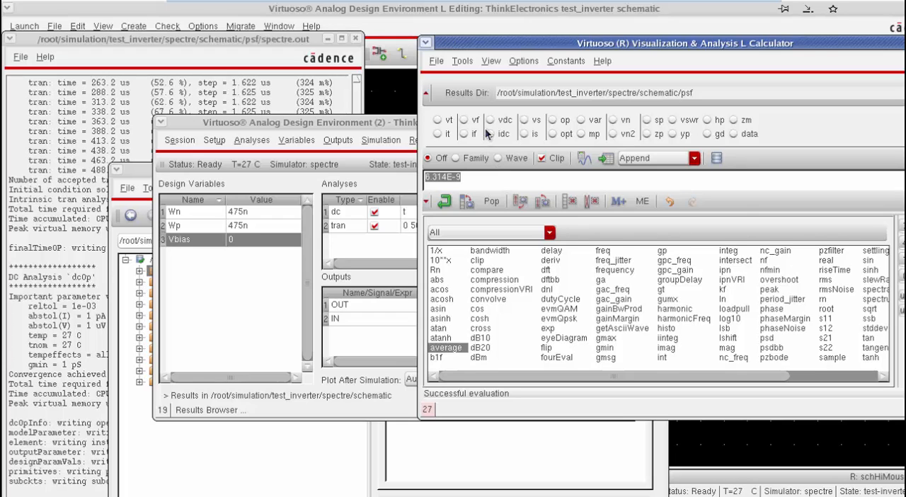
click(360, 126)
drag(360, 126, 338, 129)
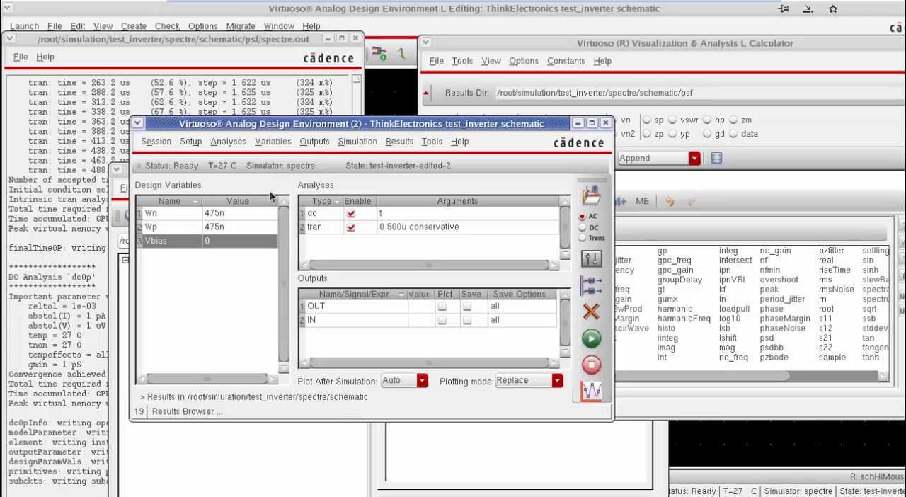
Step: Return to the schematic and set load capacitor C0's capacitance to the variable Cap, accepting the properties
key(alt+Tab)
key(alt+Tab)
key(alt+Tab)
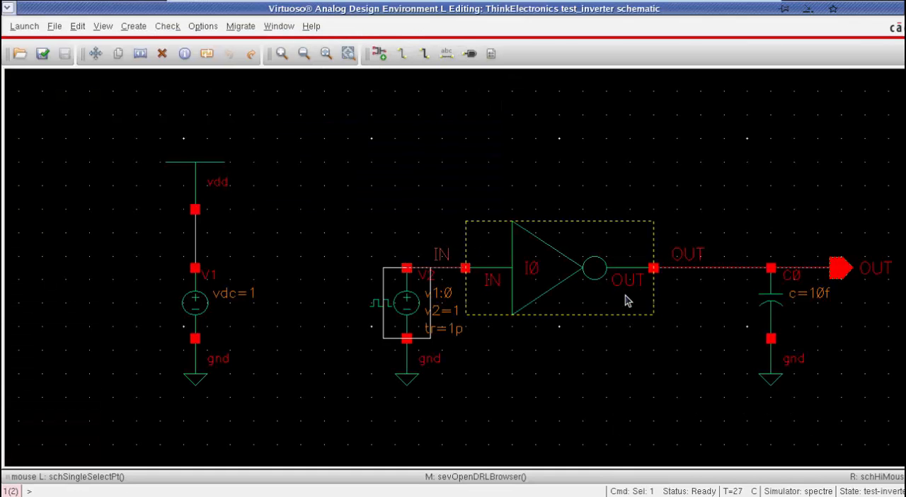
click(770, 293)
key(q)
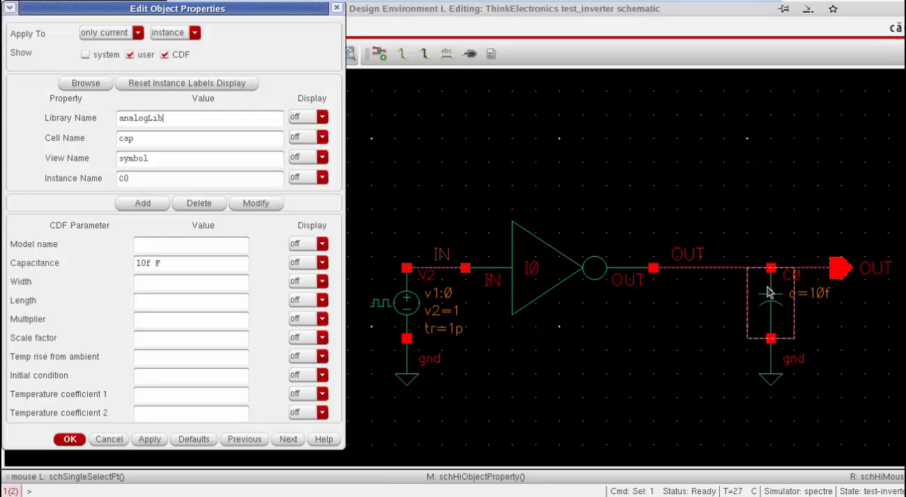
double_click(142, 262)
text(Capacita)
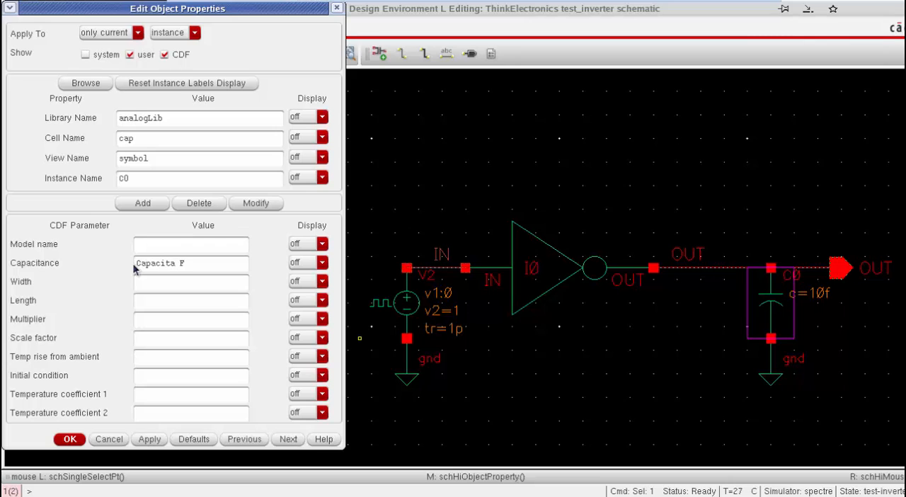
key(BackSpace)
key(BackSpace)
key(BackSpace)
key(BackSpace)
key(BackSpace)
key(Return)
Step: In the Analog Design Environment, copy the design variables from the cellview and set Cap to 10p
key(alt+Tab)
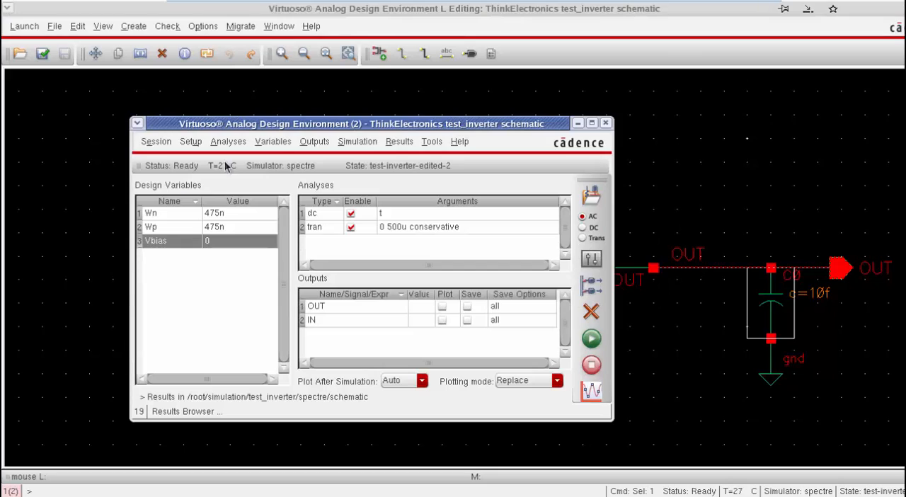
click(280, 141)
click(290, 202)
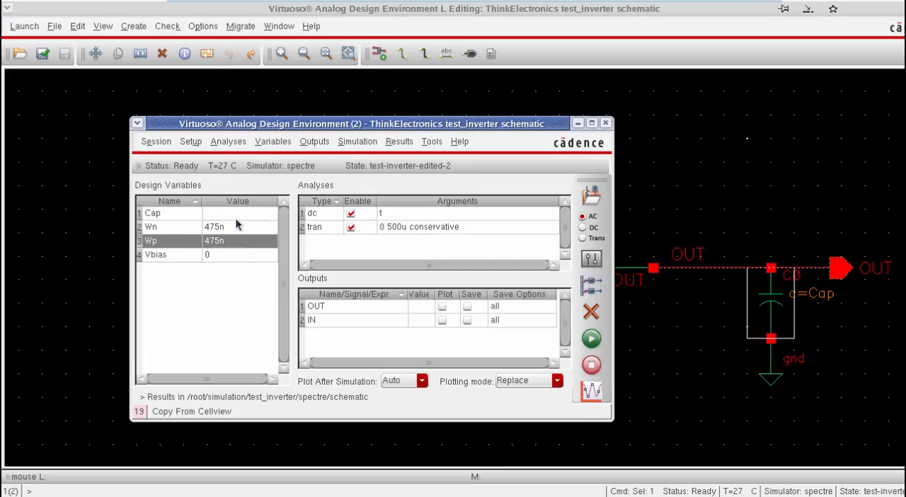
click(236, 216)
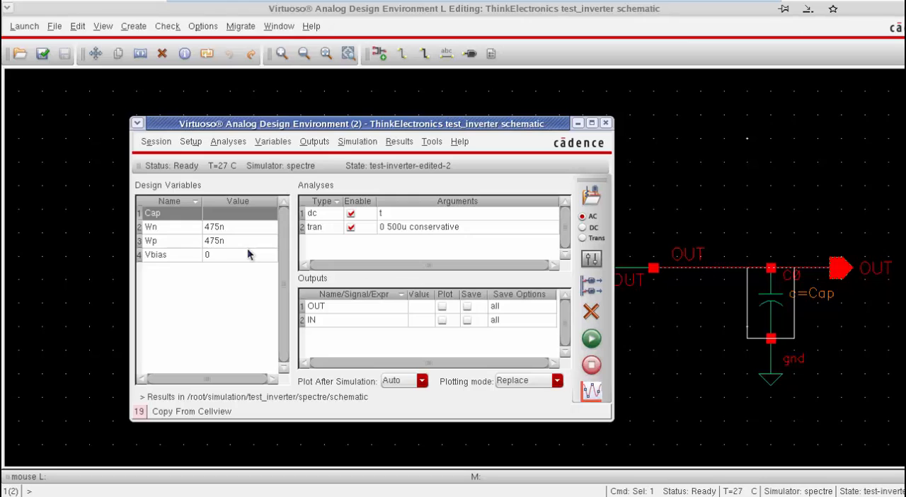
text(10p)
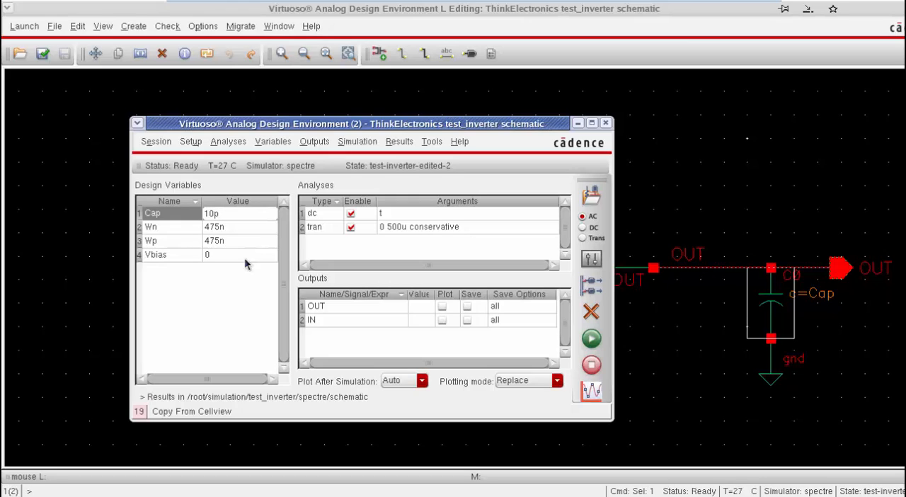
Step: Run the simulation and display the refreshed tran-tran signals in the Results Browser
click(588, 349)
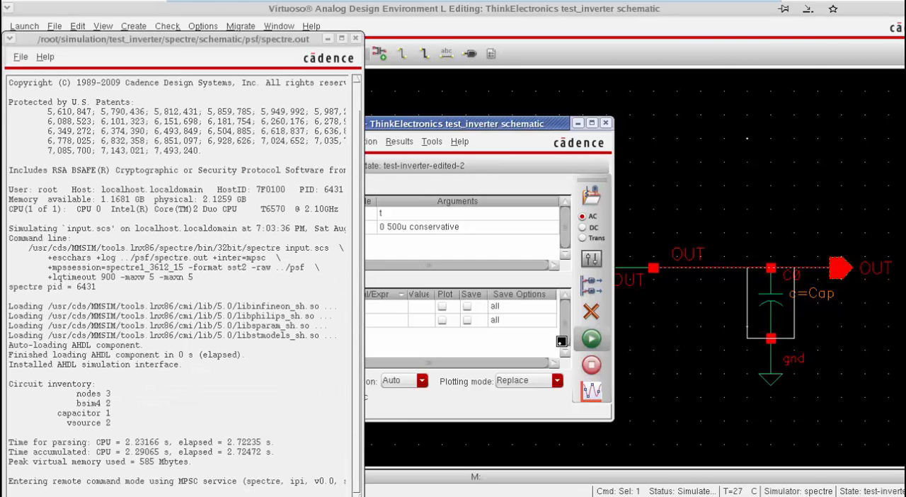
click(432, 142)
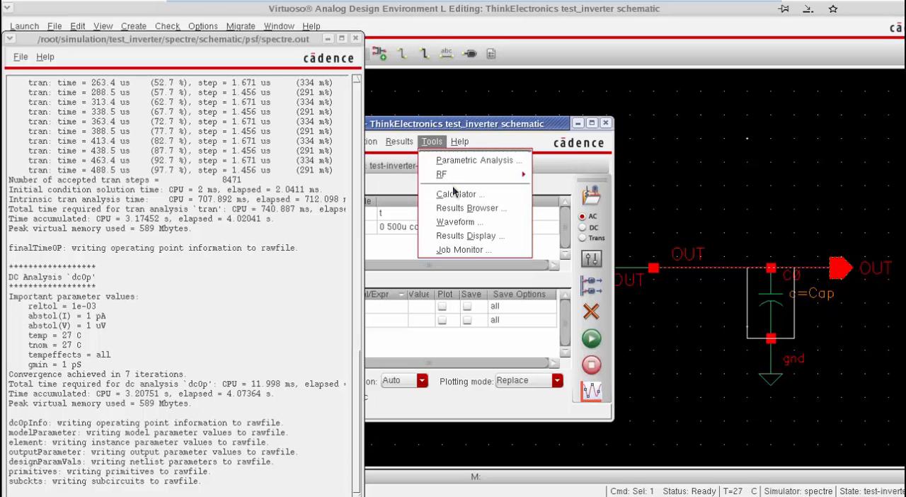
click(487, 208)
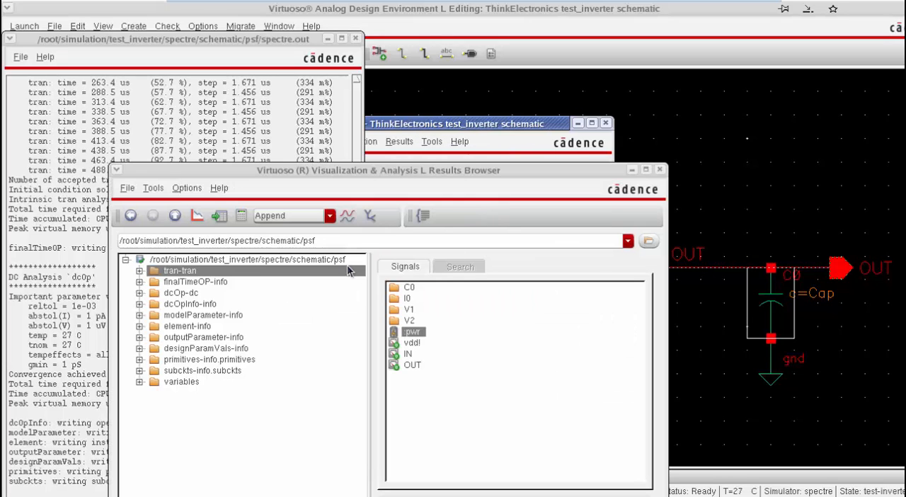
double_click(311, 259)
double_click(260, 263)
click(191, 274)
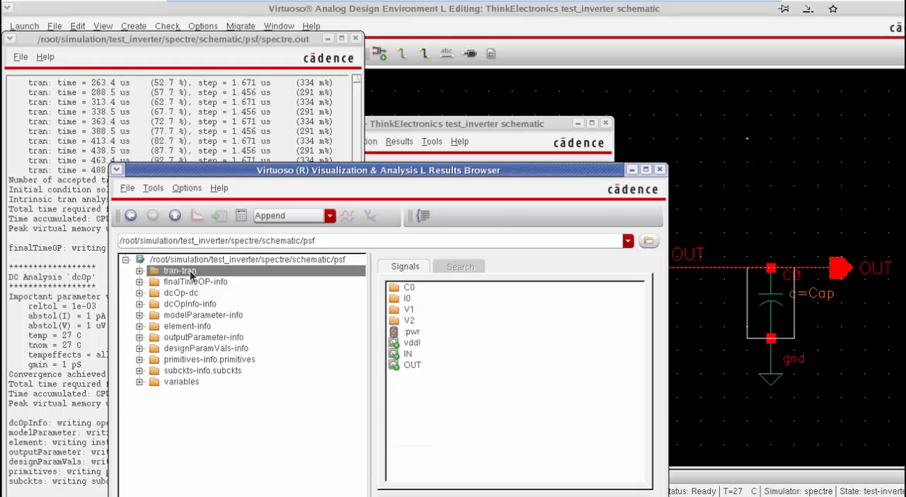
Step: Evaluate the average of the pwr signal in the Calculator, removing the slash before :pwr in its getData expression
right_click(412, 333)
click(481, 216)
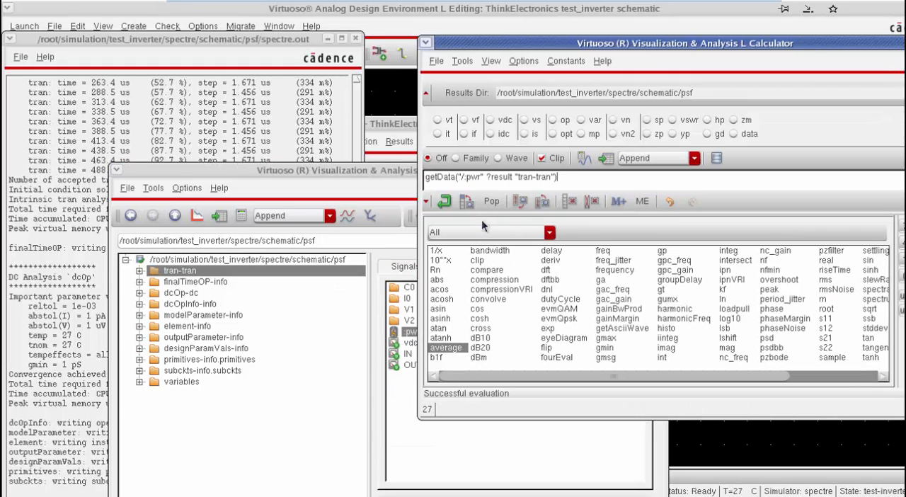
click(464, 177)
key(BackSpace)
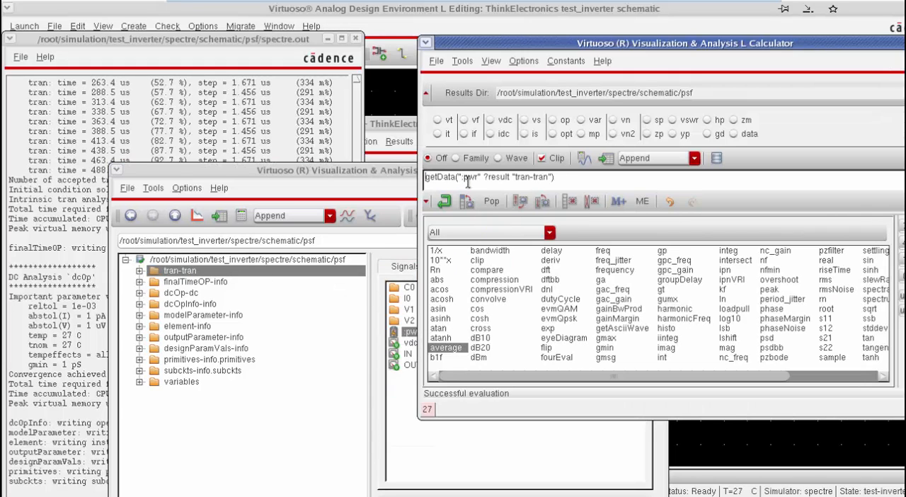
click(437, 345)
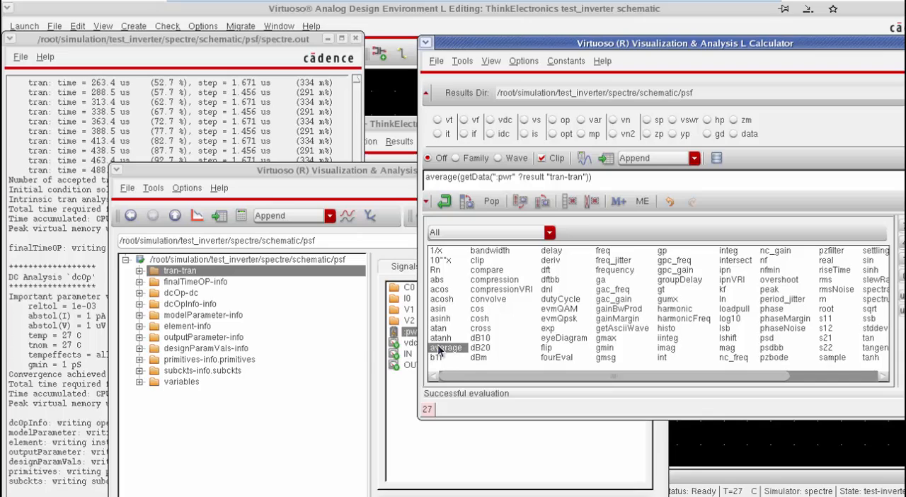
click(602, 160)
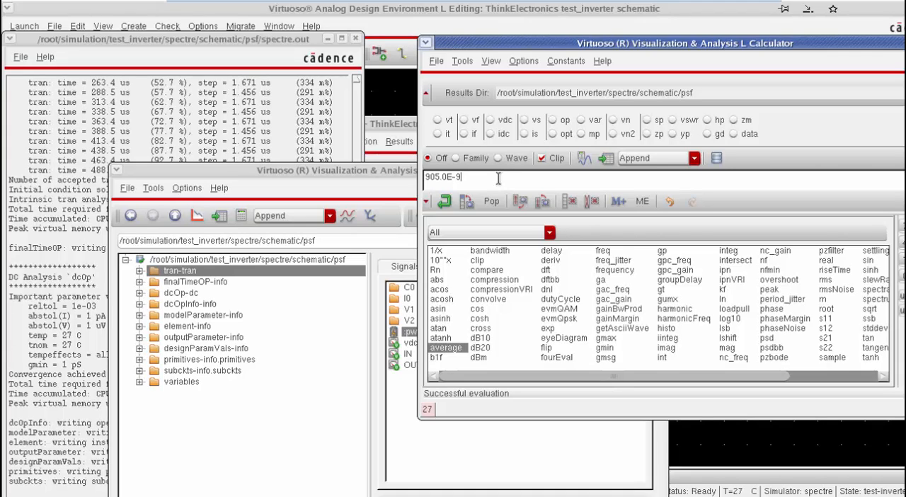
Step: Close the Calculator, the spectre.out log and the Results Browser, keeping the Analog Design Environment open
click(393, 124)
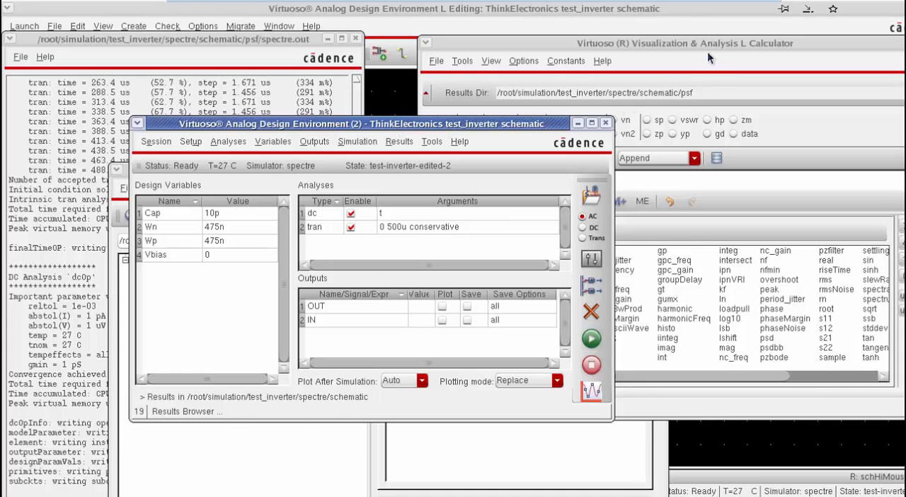
drag(710, 43, 559, 63)
click(818, 61)
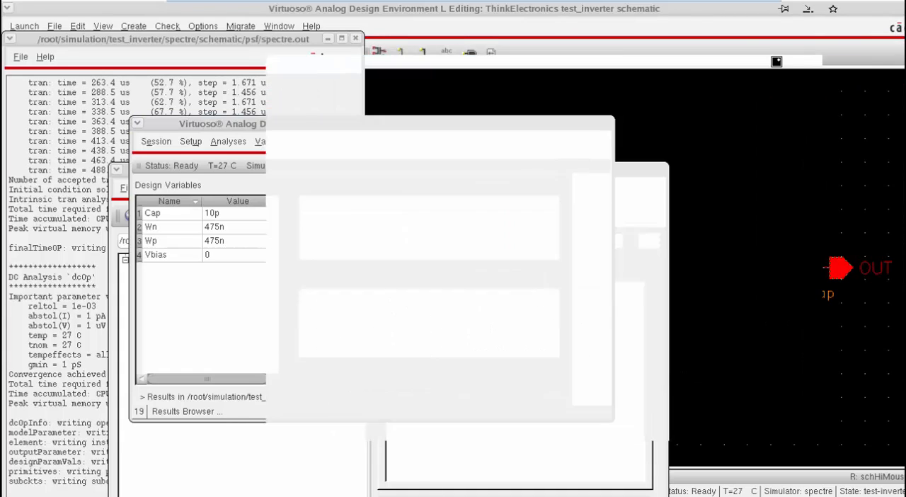
click(355, 38)
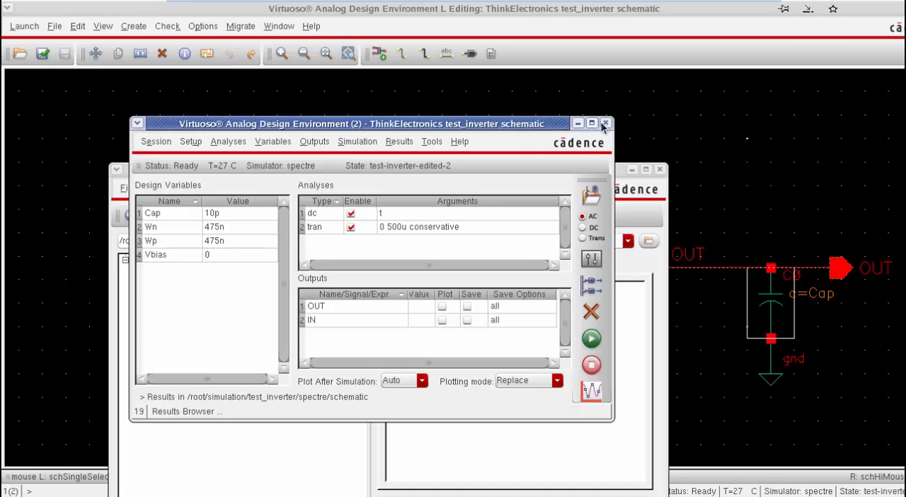
click(623, 173)
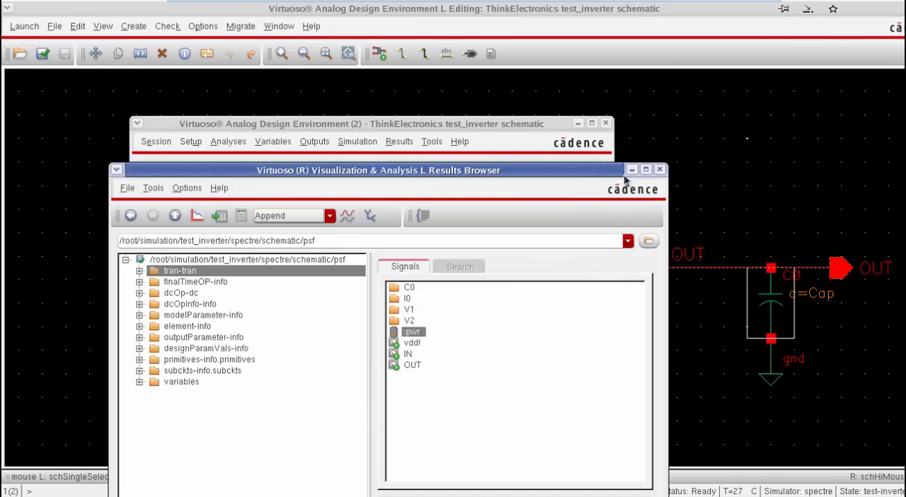
click(659, 169)
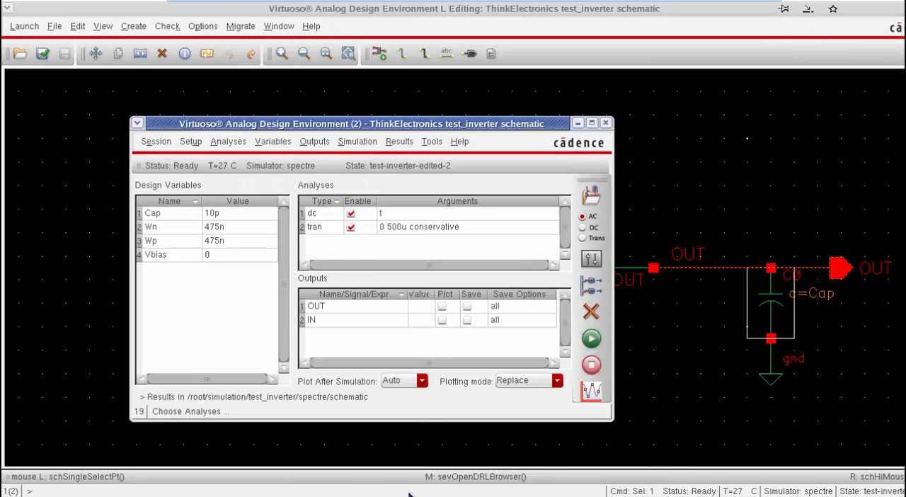